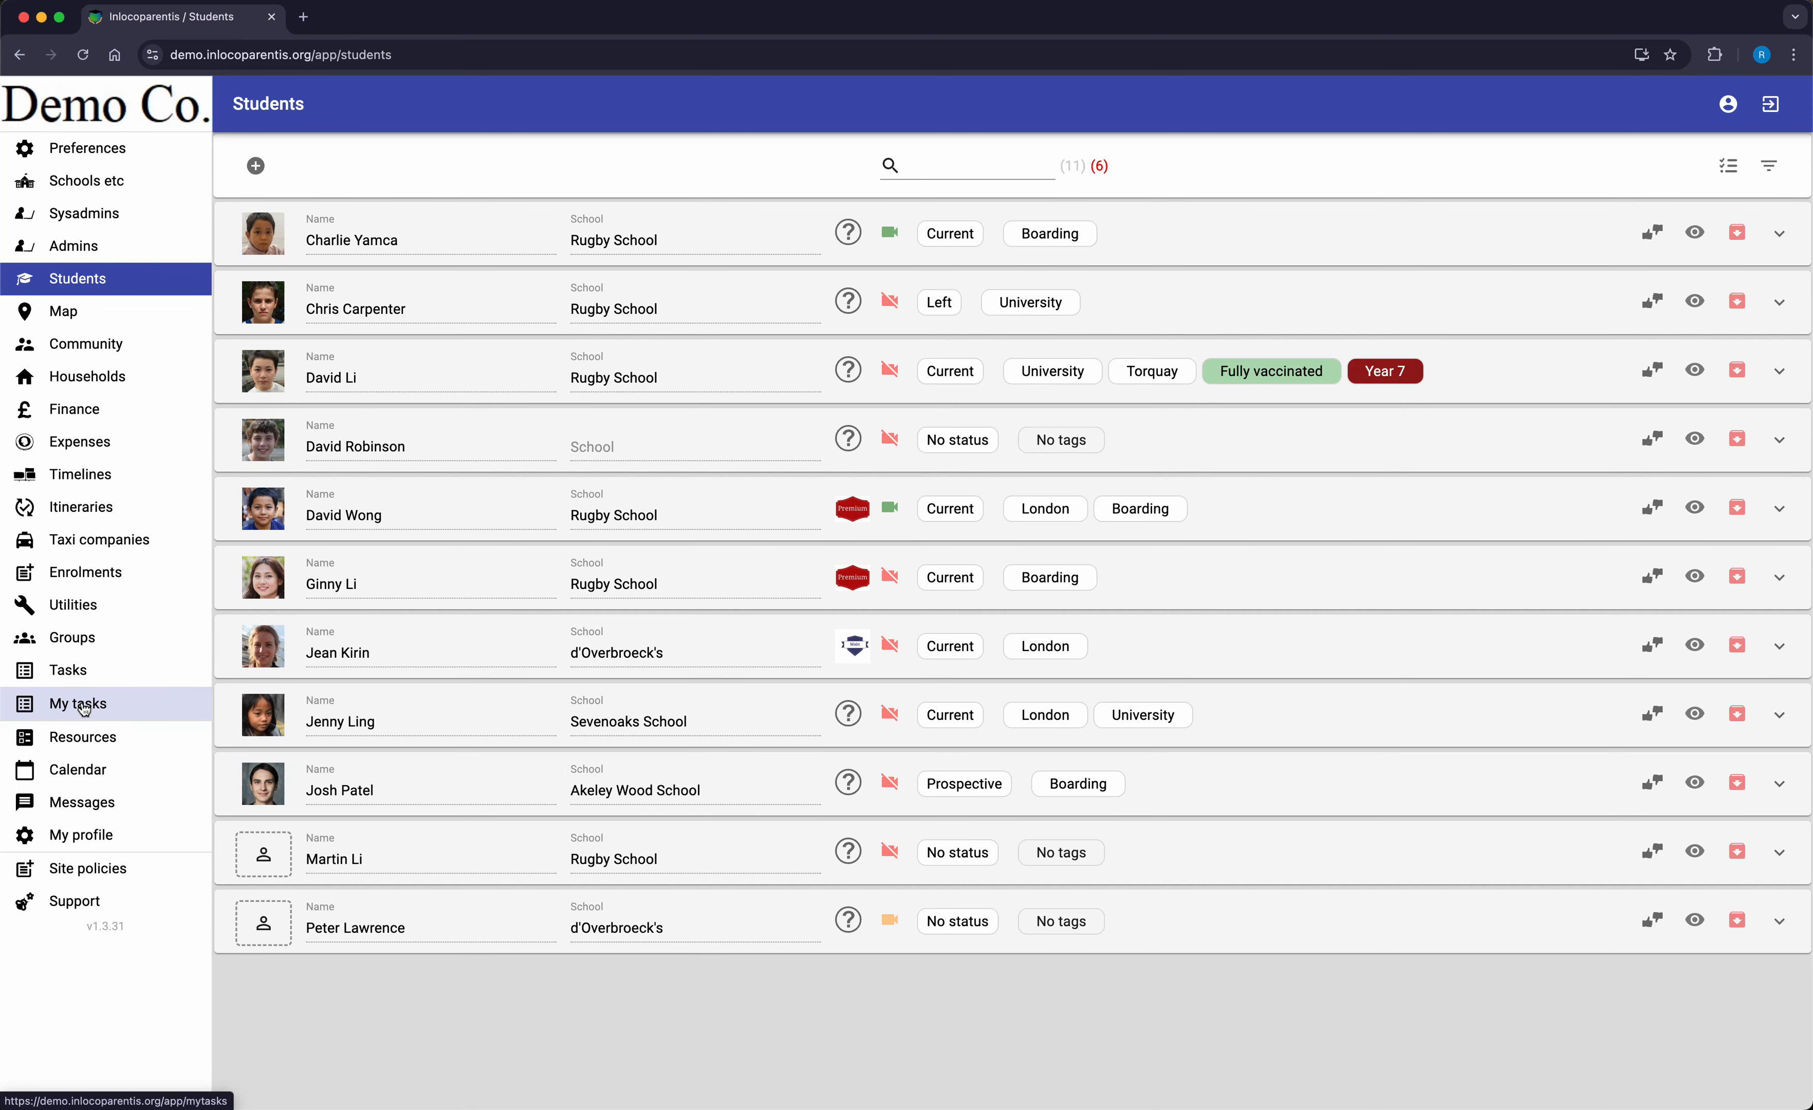
Step: Start a new task from the Tasks page and title it "Household Agreement Review & Follow-Up"
{"action": "left_click", "coordinate": [86, 688]}
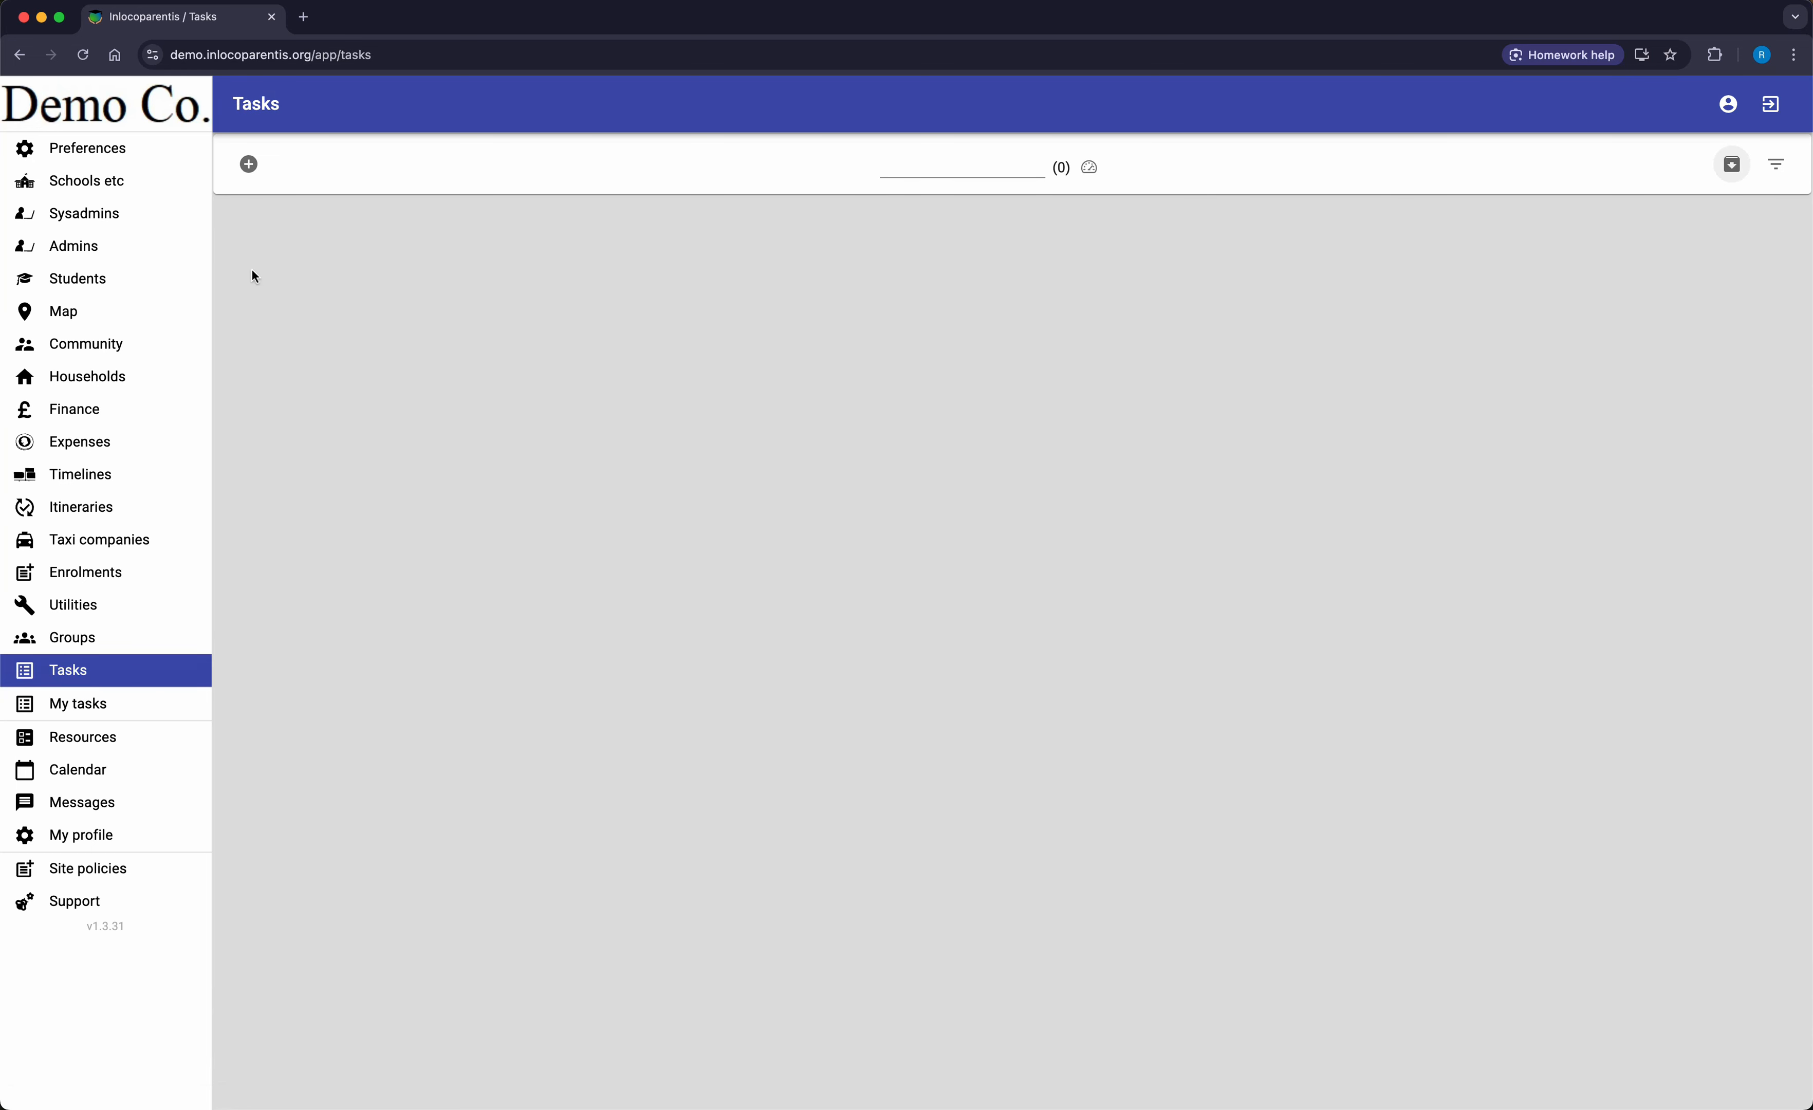
{"action": "left_click", "coordinate": [248, 165]}
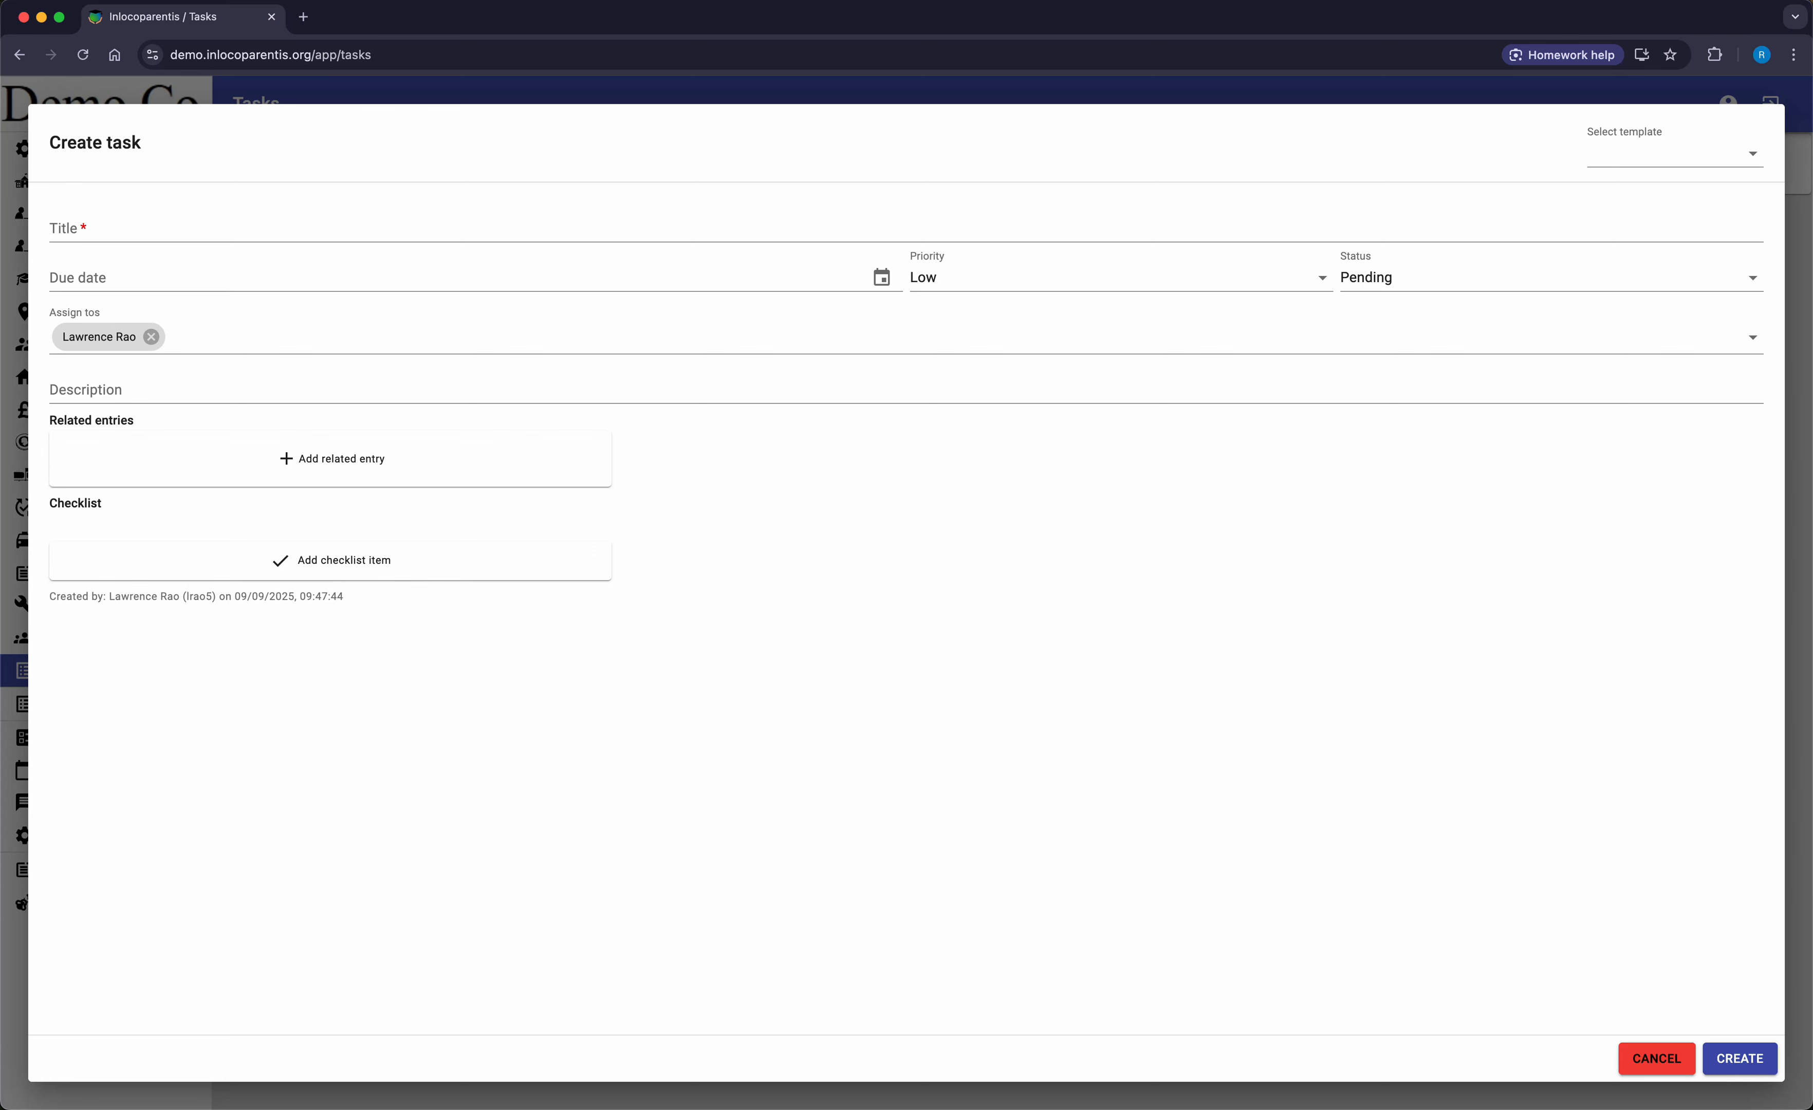
{"action": "left_click", "coordinate": [209, 231]}
{"action": "type", "text": "Household Agreement Review & Follow-Up"}
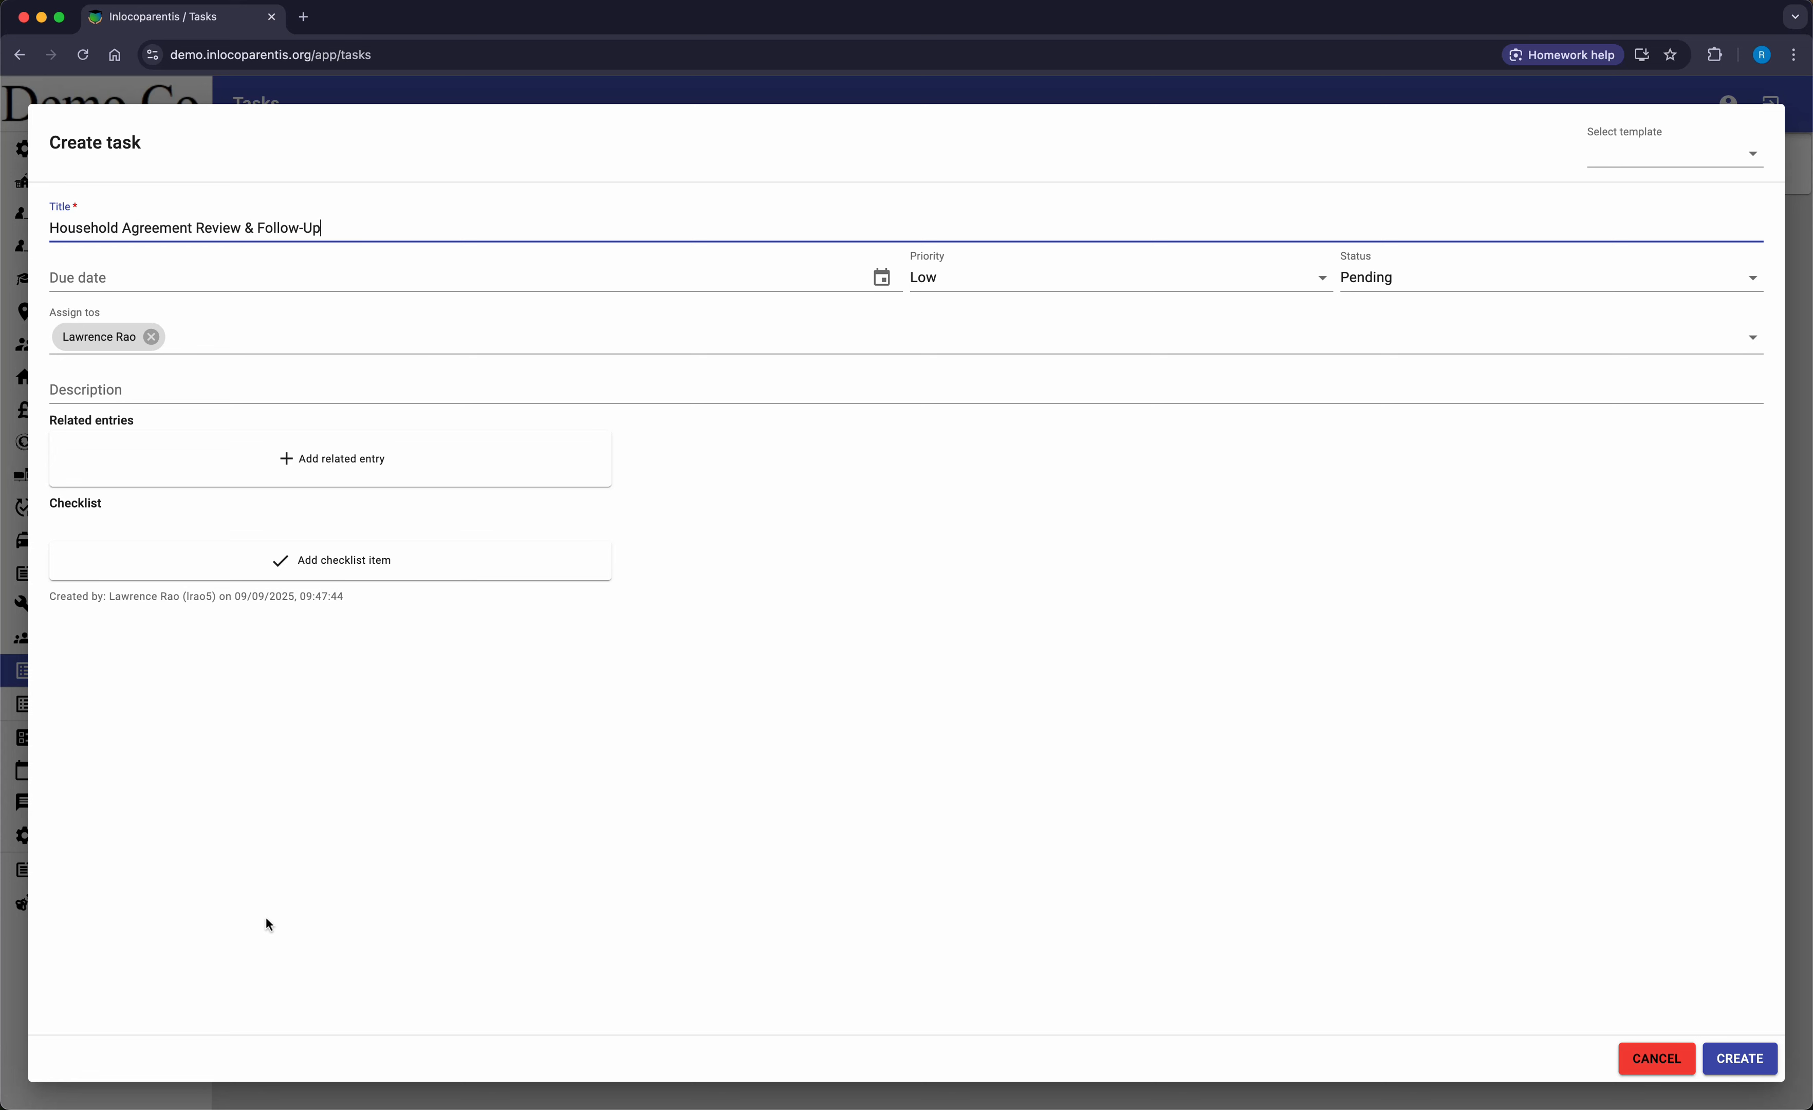
Step: Also assign the second listed user and enter a description covering household agreement review, service rates, obligations, responsibilities and a follow-up meeting in a couple of weeks
{"action": "left_click", "coordinate": [243, 342]}
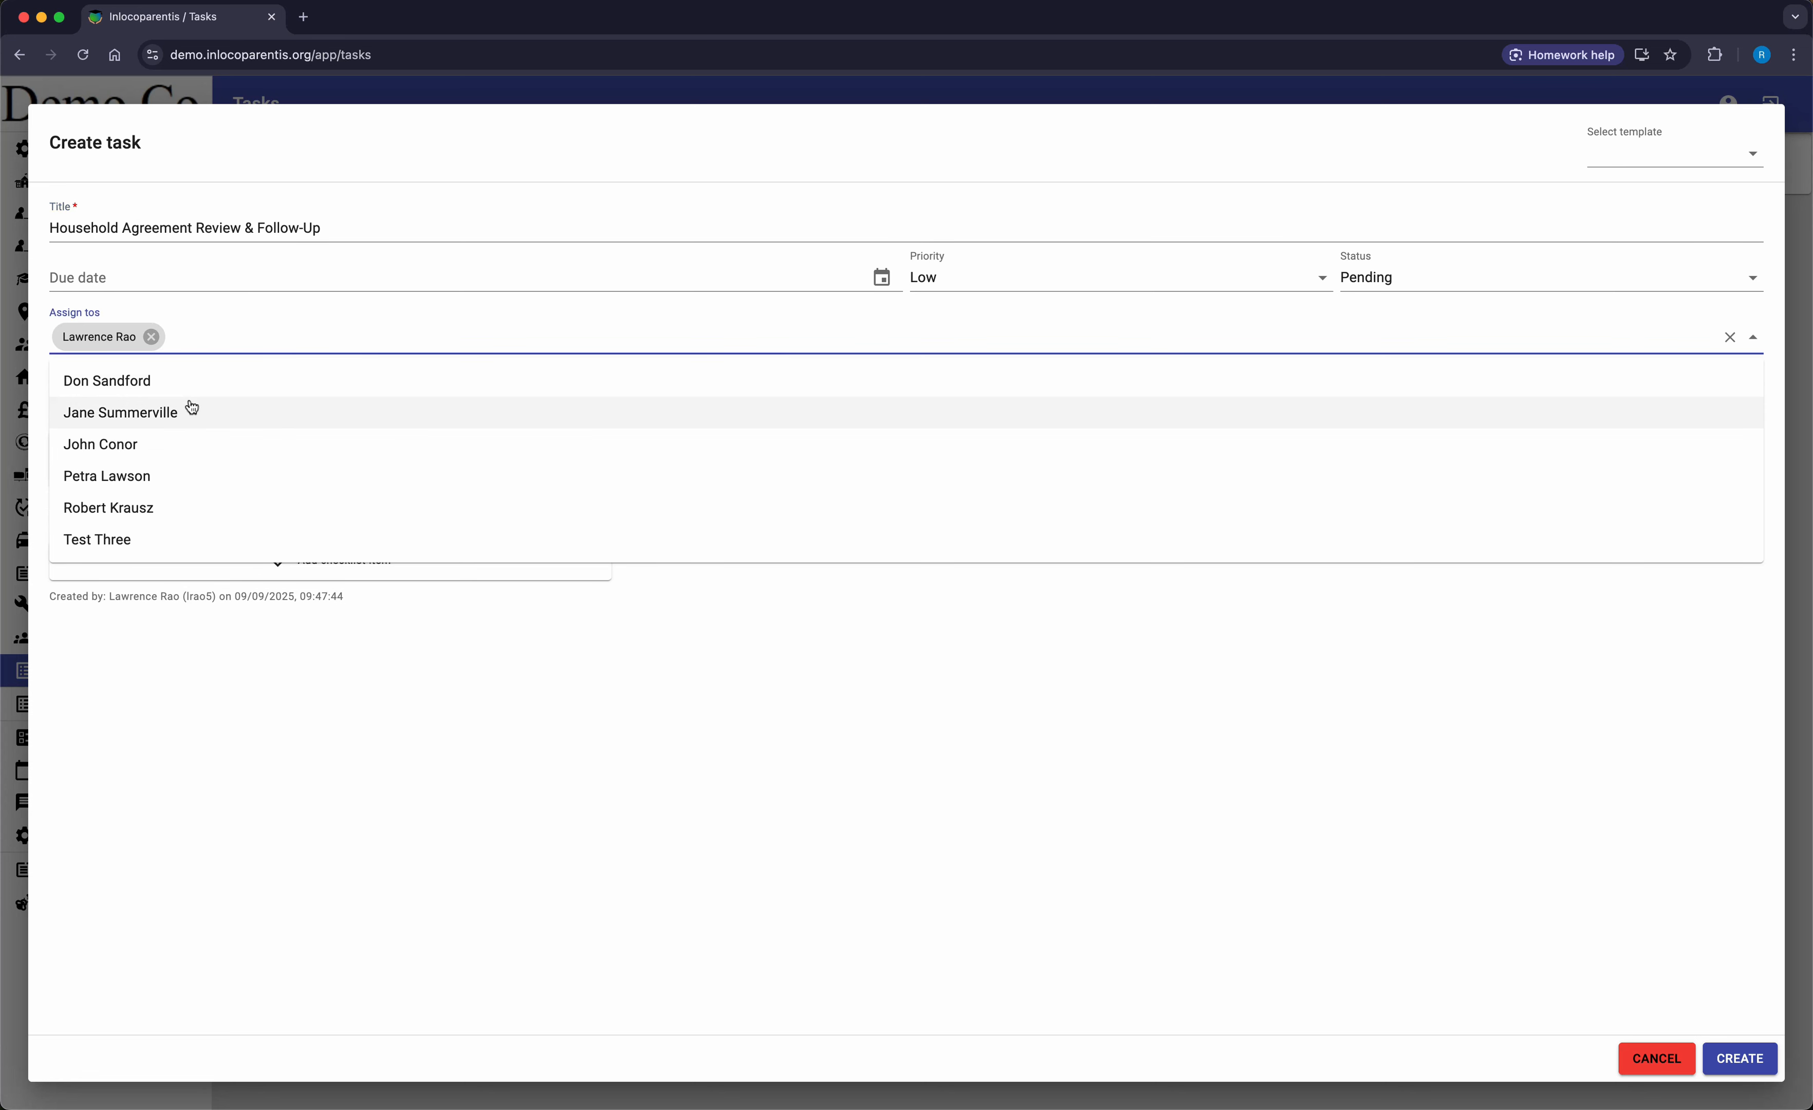
{"action": "left_click", "coordinate": [191, 406]}
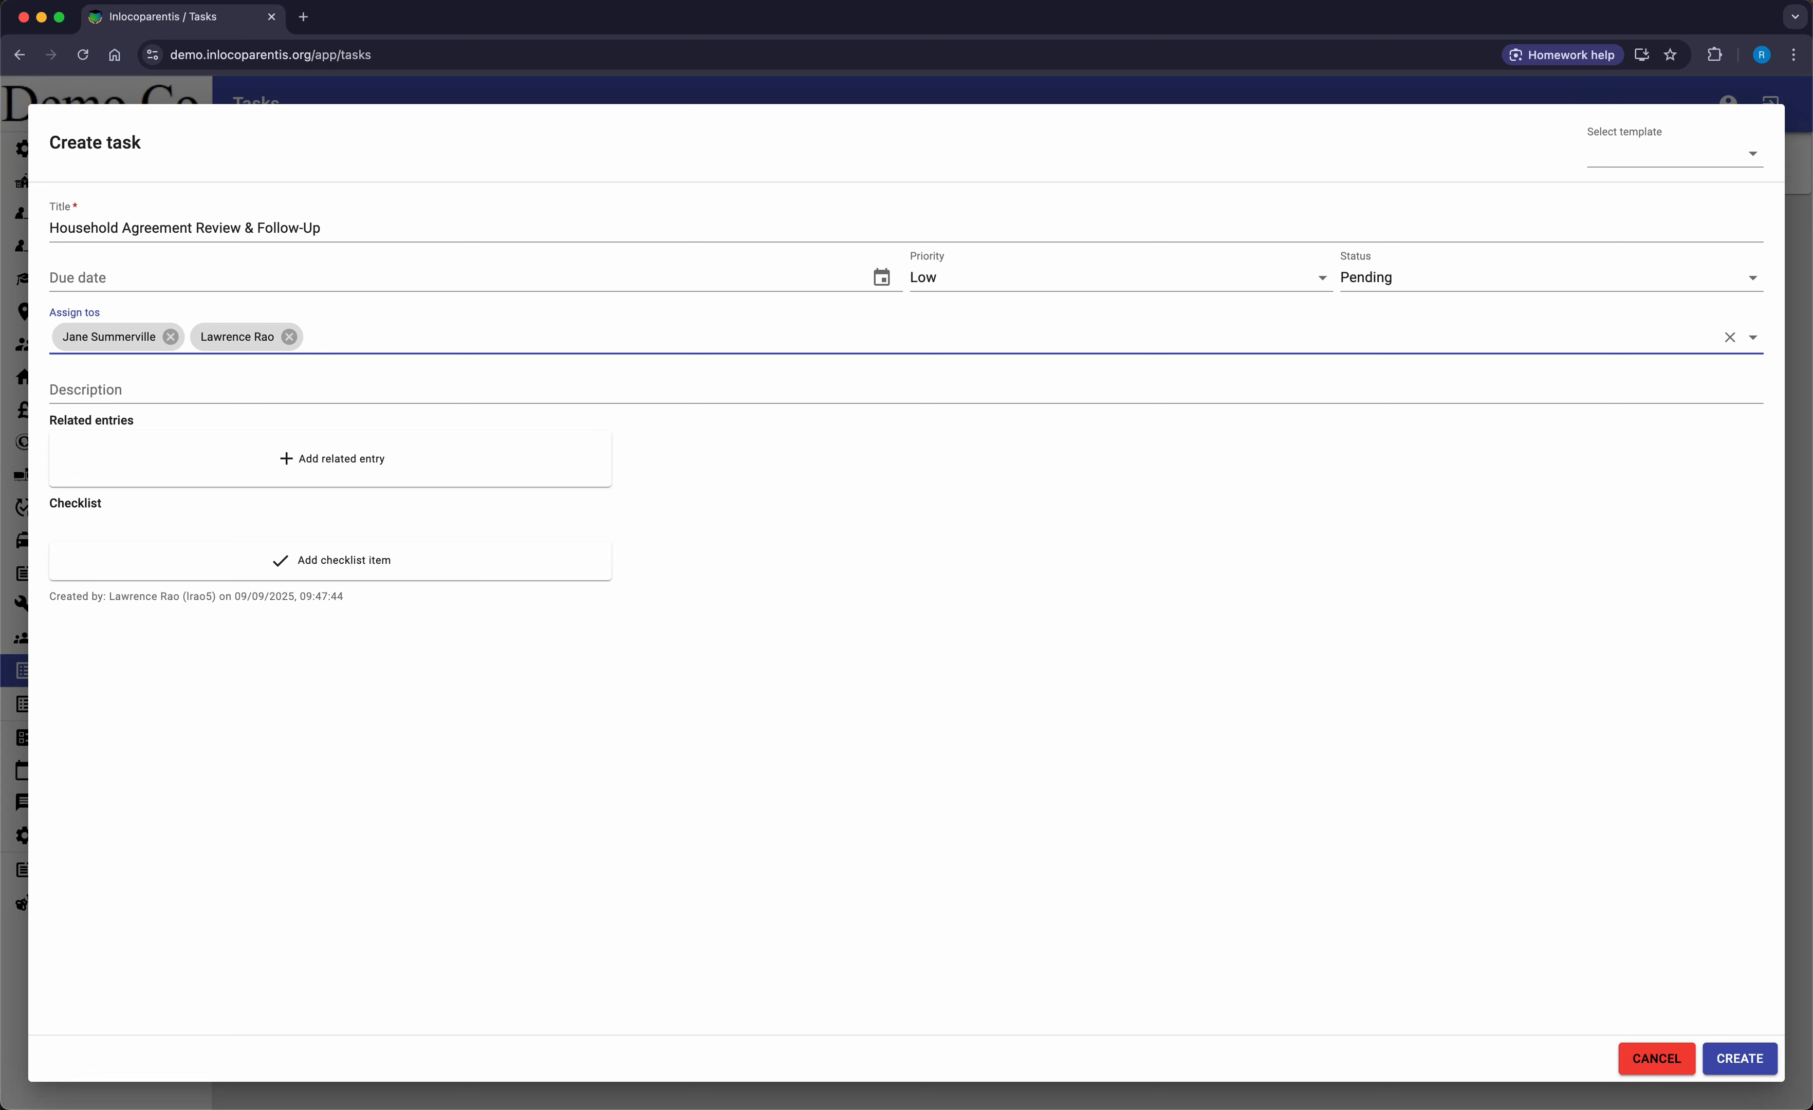
{"action": "left_click", "coordinate": [128, 395]}
{"action": "type", "text": "Review the household agreement by confirming service rates and clarifying obligations. Ensure all parties understand their responsibilities, and arrange a follow-up meeting in a couple of weeks to check progress and address any issues."}
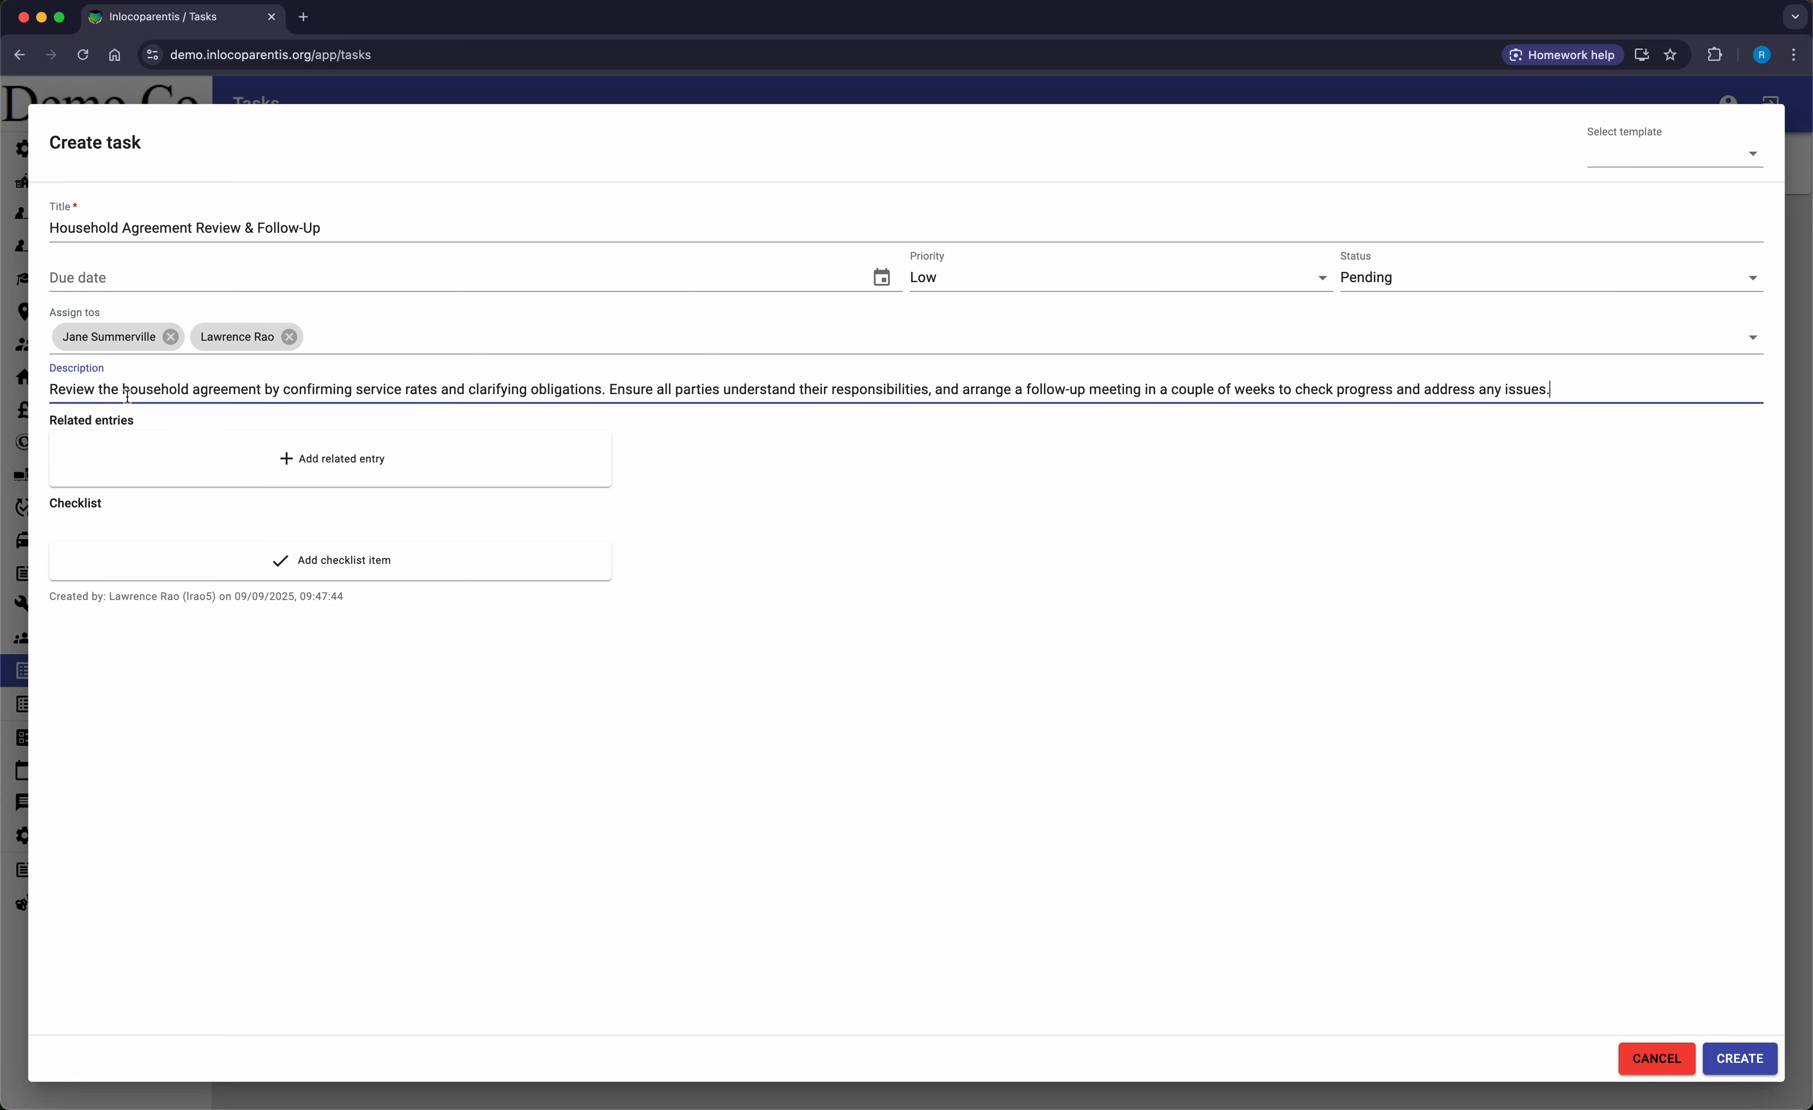
{"action": "left_click", "coordinate": [983, 286]}
{"action": "left_click", "coordinate": [984, 286]}
{"action": "left_click", "coordinate": [1355, 277]}
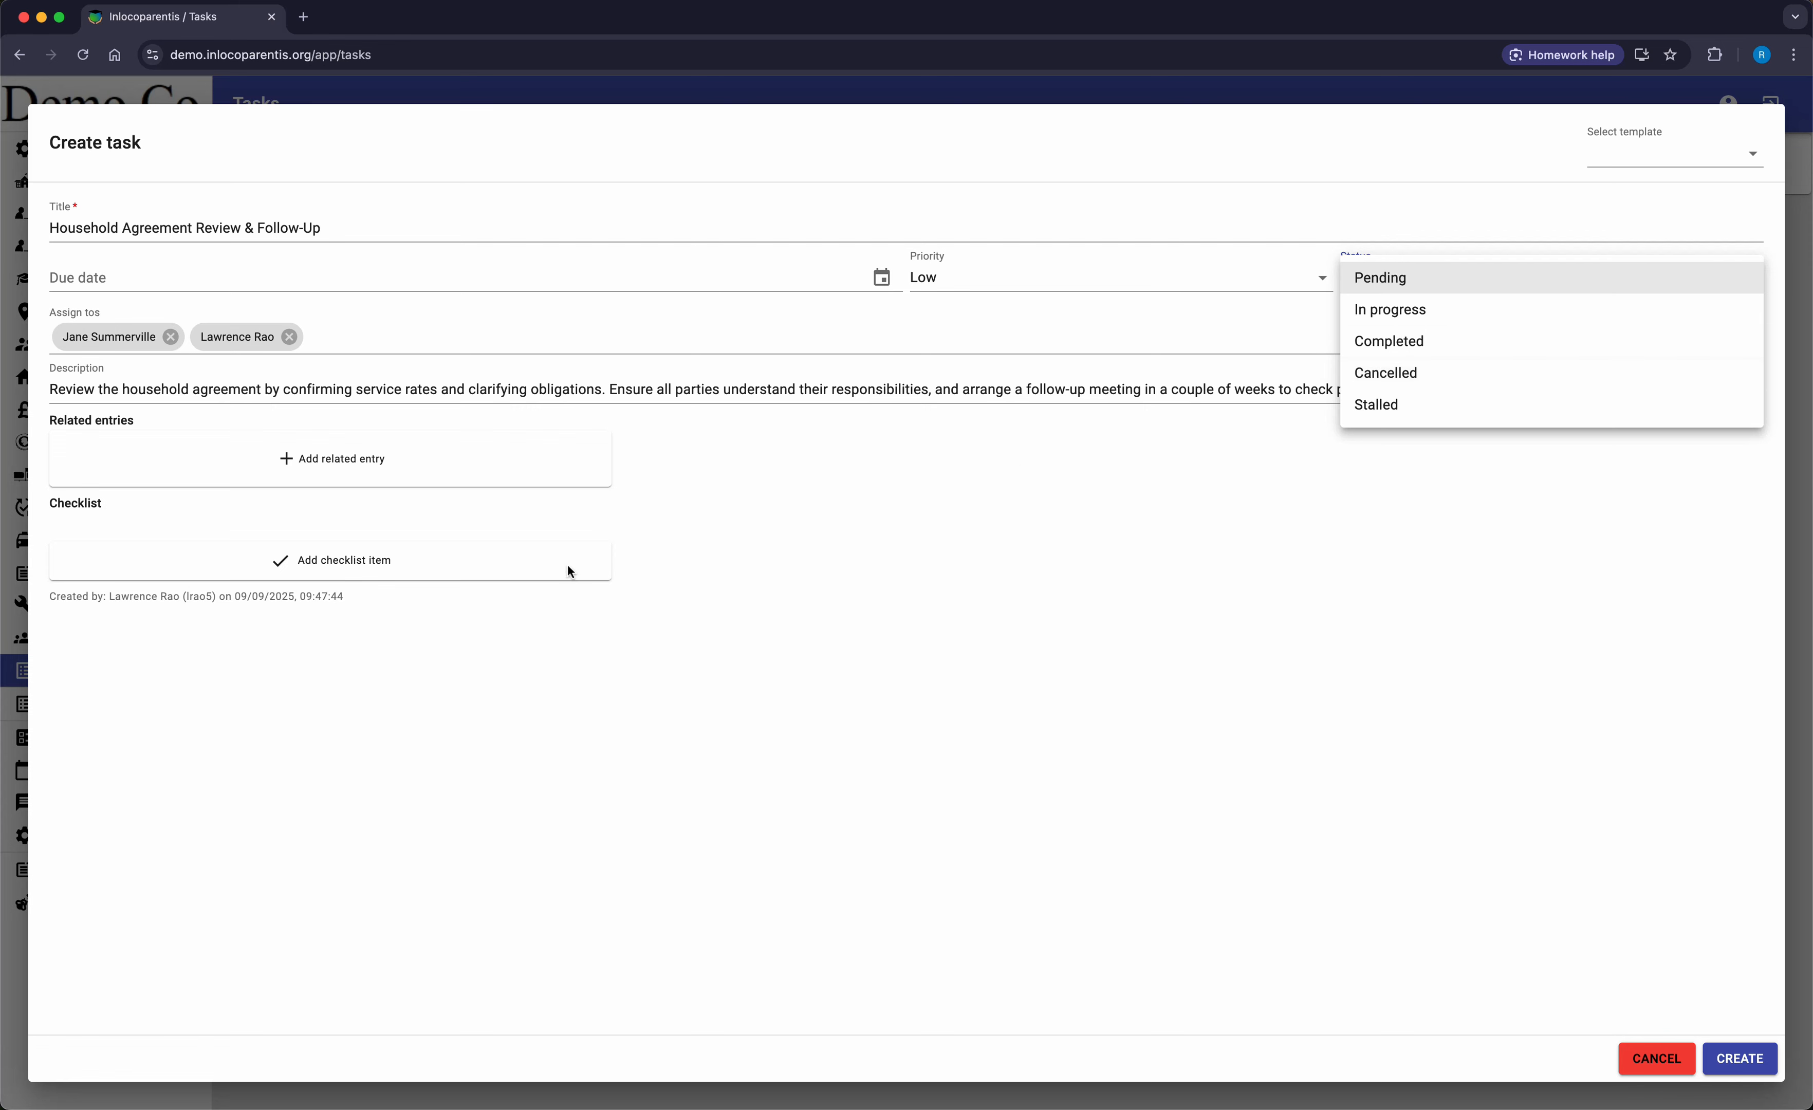
{"action": "left_click", "coordinate": [530, 565]}
Step: Add the checklist items "Confirm the agreed service rates", "Discuss the household's obligations" and "Set up a follow-up meeting in a couple of weeks"
{"action": "left_click", "coordinate": [425, 558]}
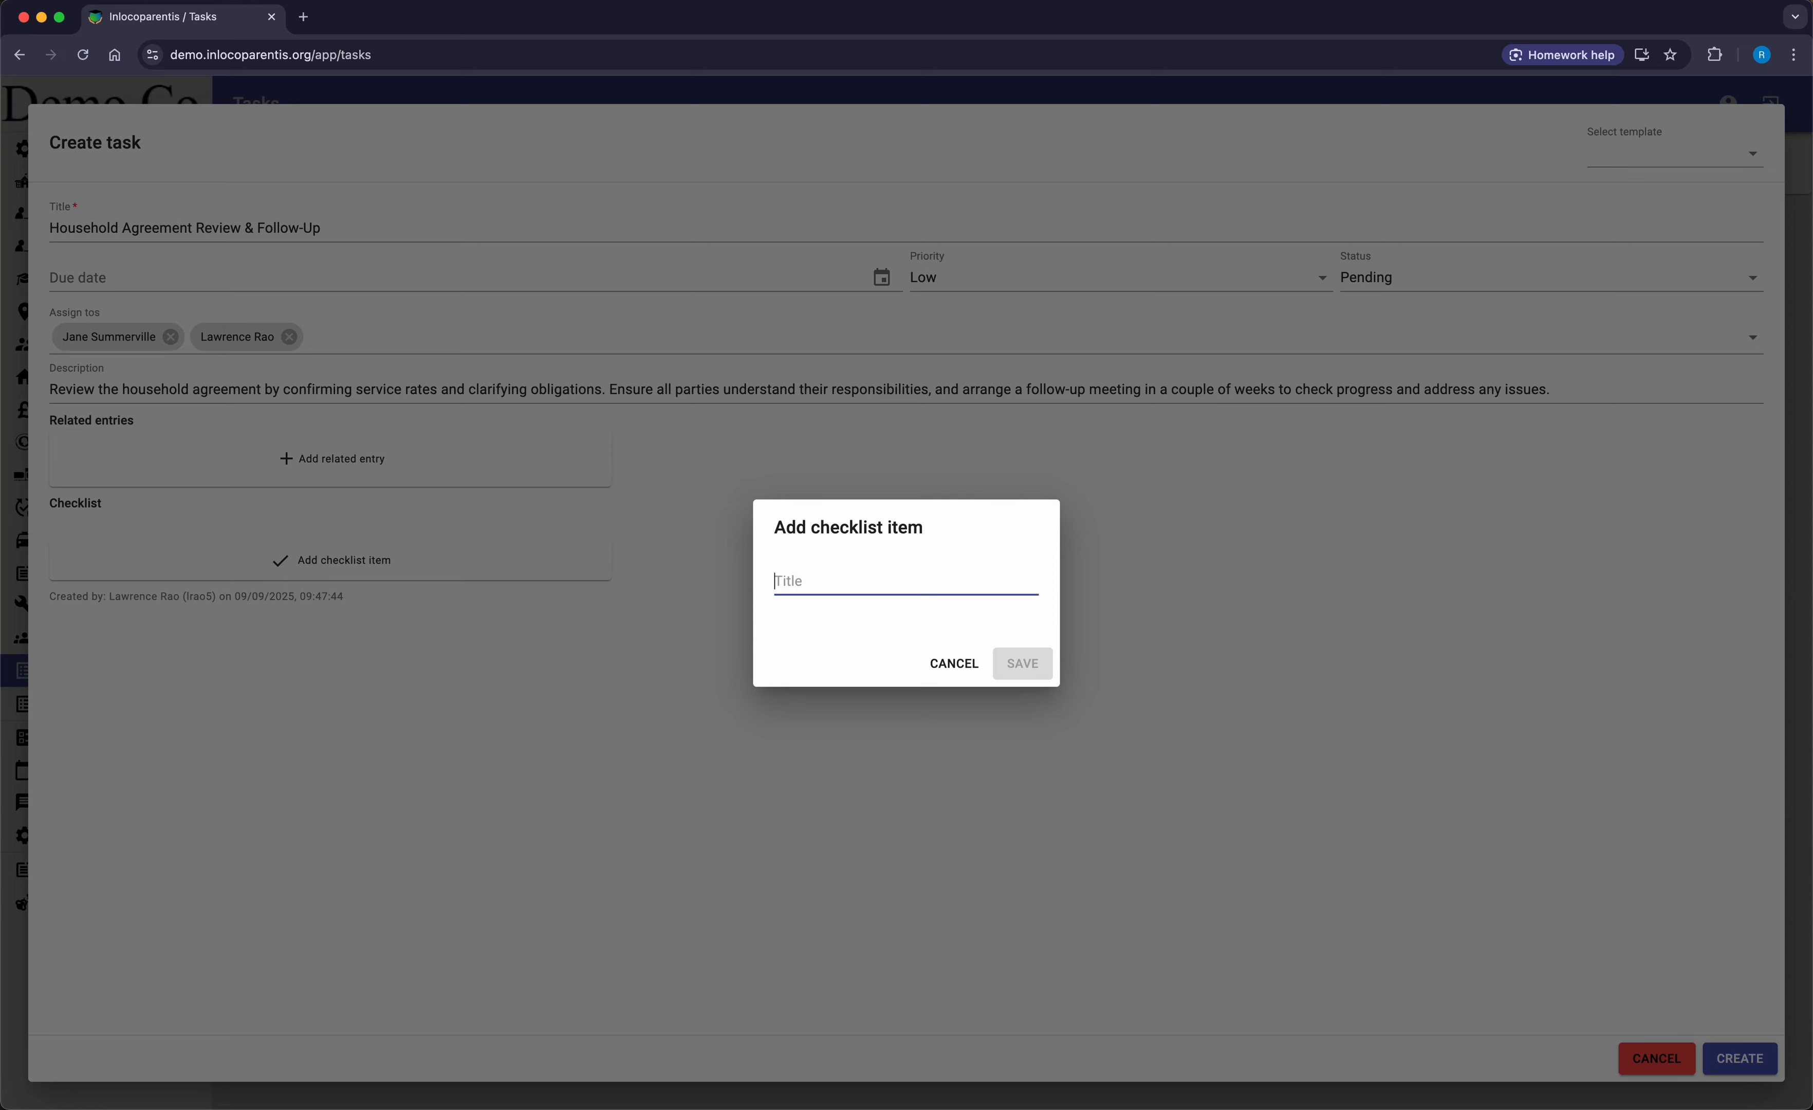
{"action": "type", "text": "Confirm the agreed service rates"}
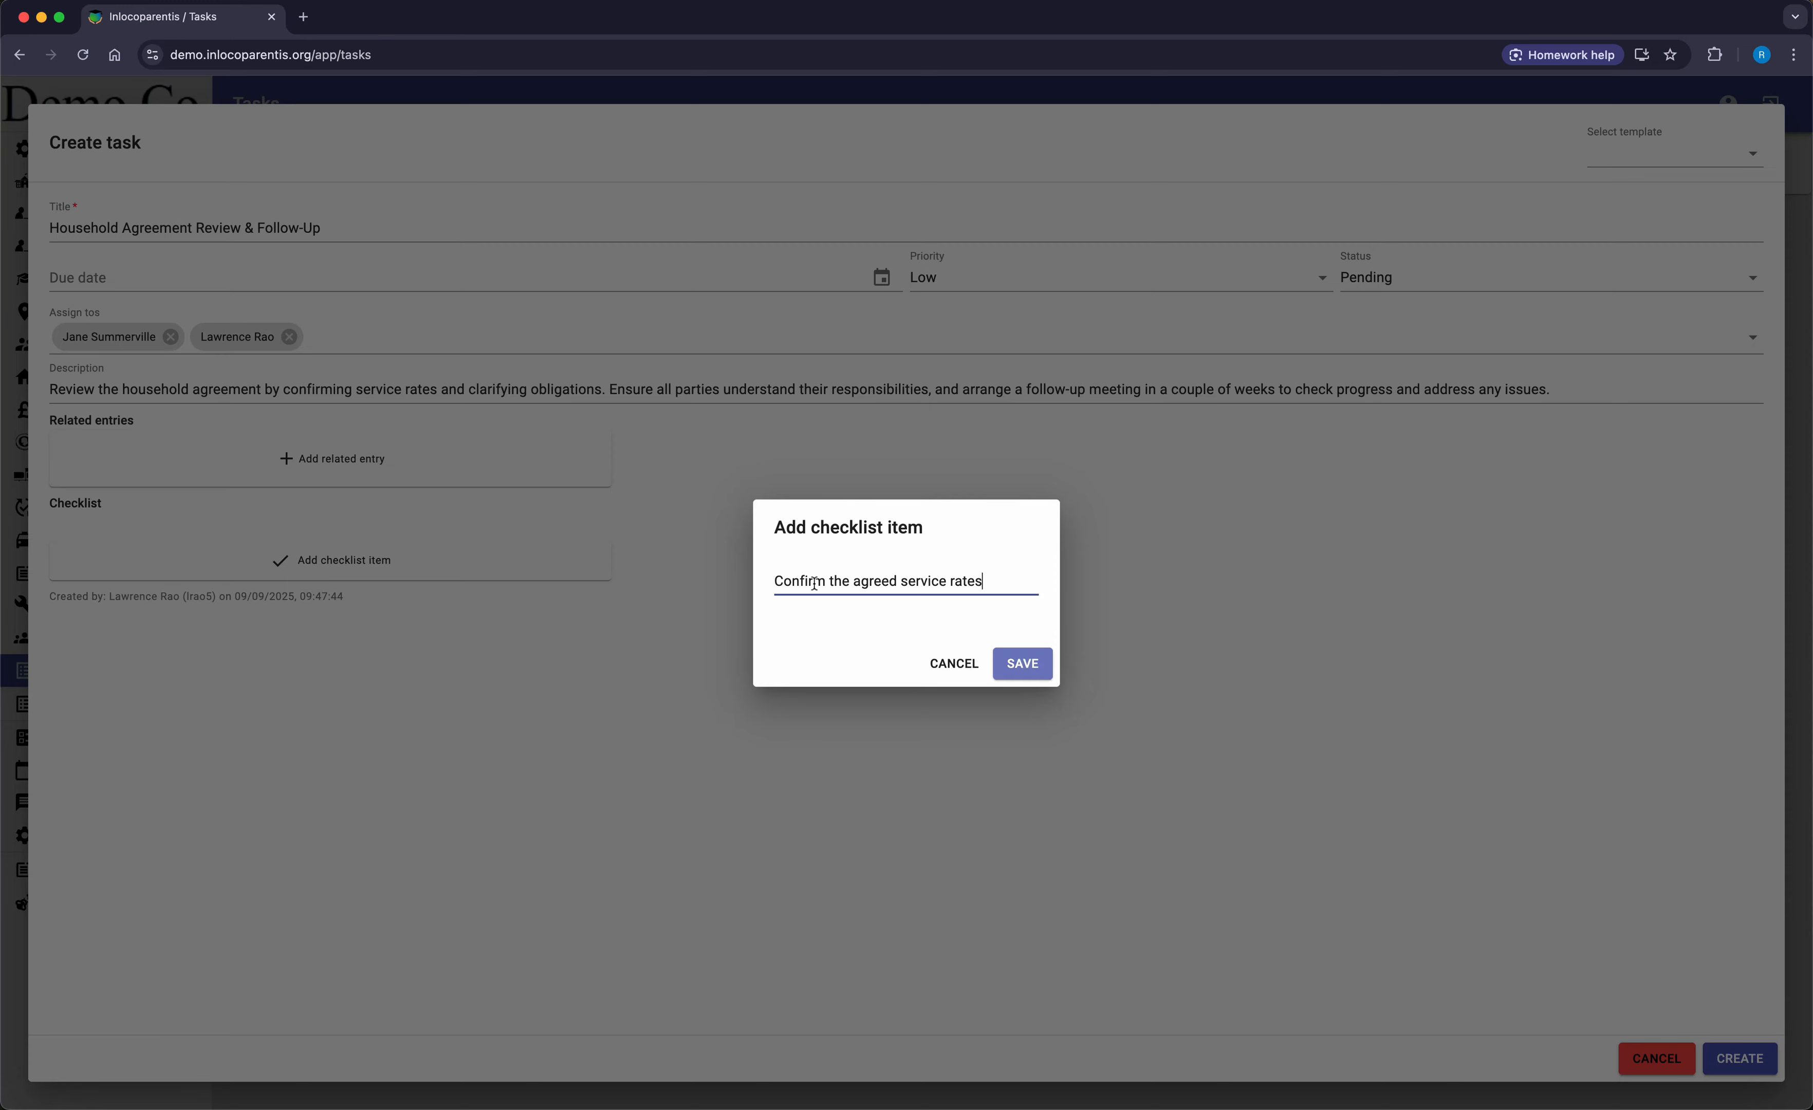
{"action": "left_click", "coordinate": [1030, 664]}
{"action": "left_click", "coordinate": [337, 610]}
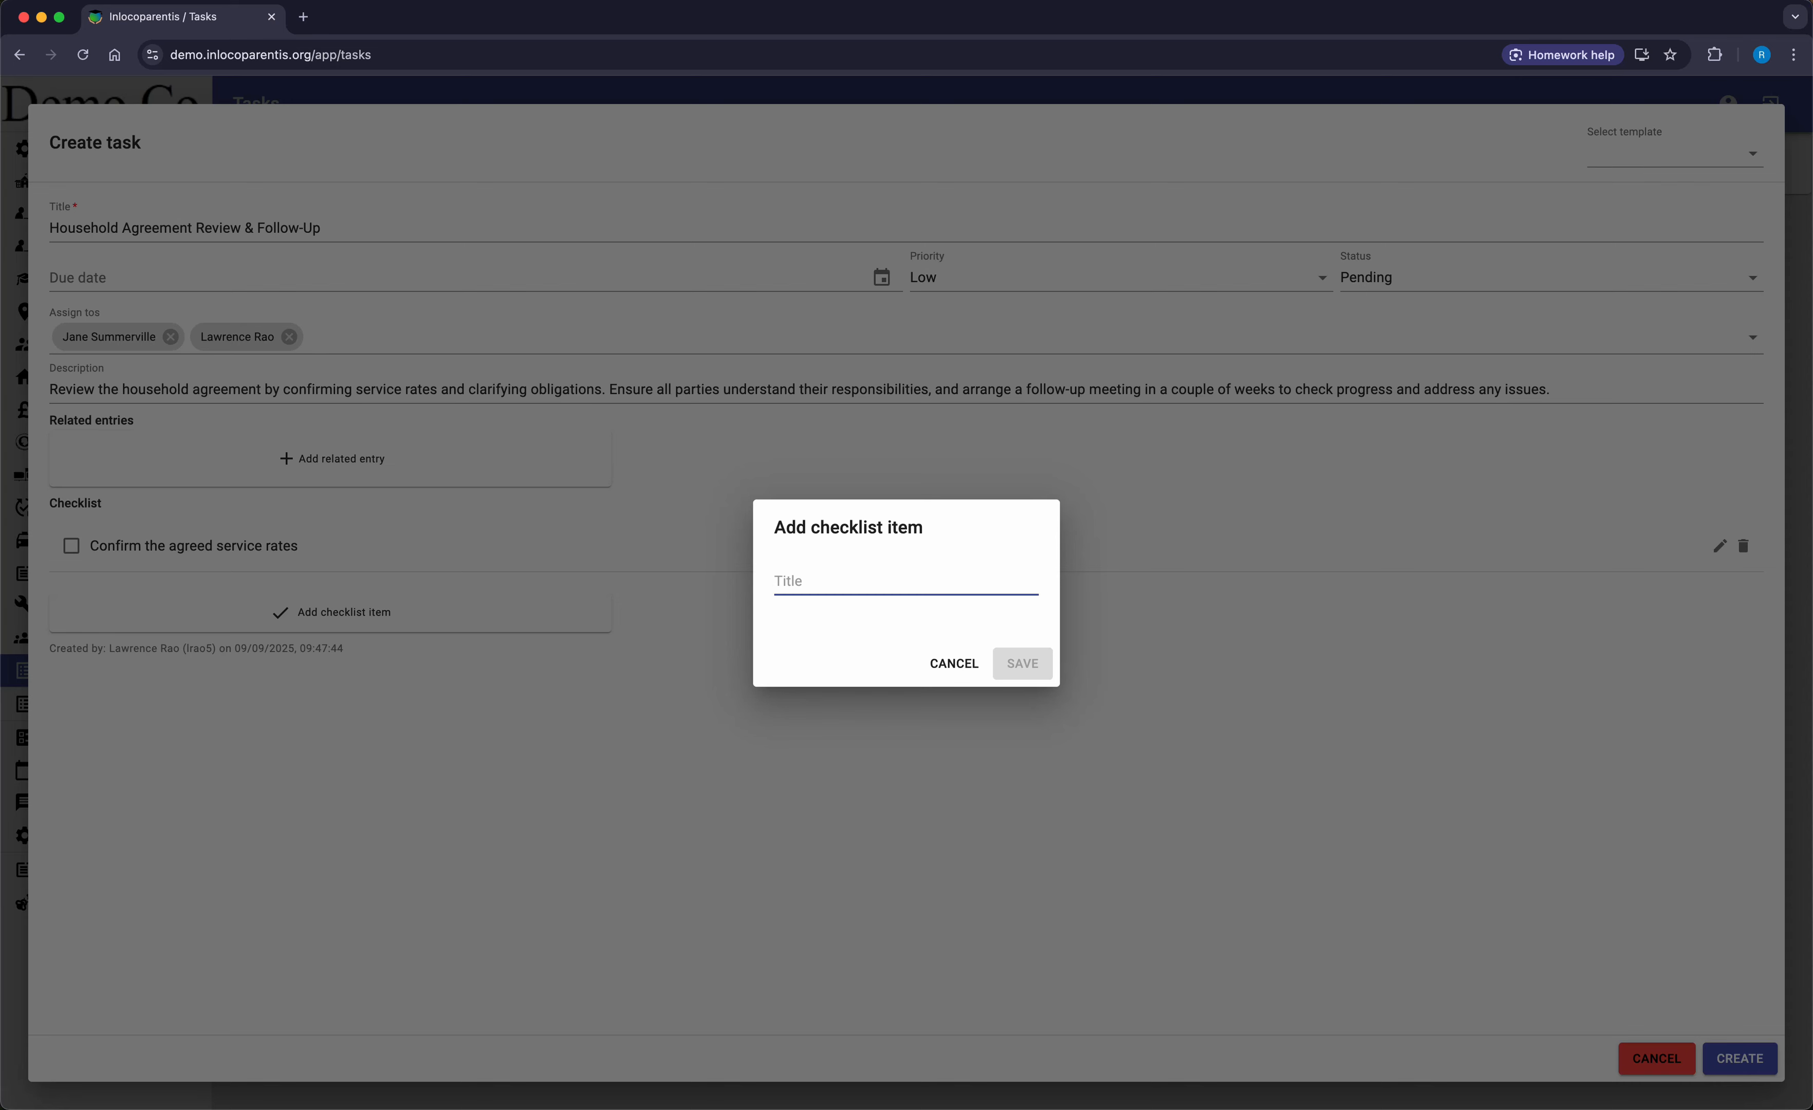
{"action": "type", "text": "Discuss the household’s obligations"}
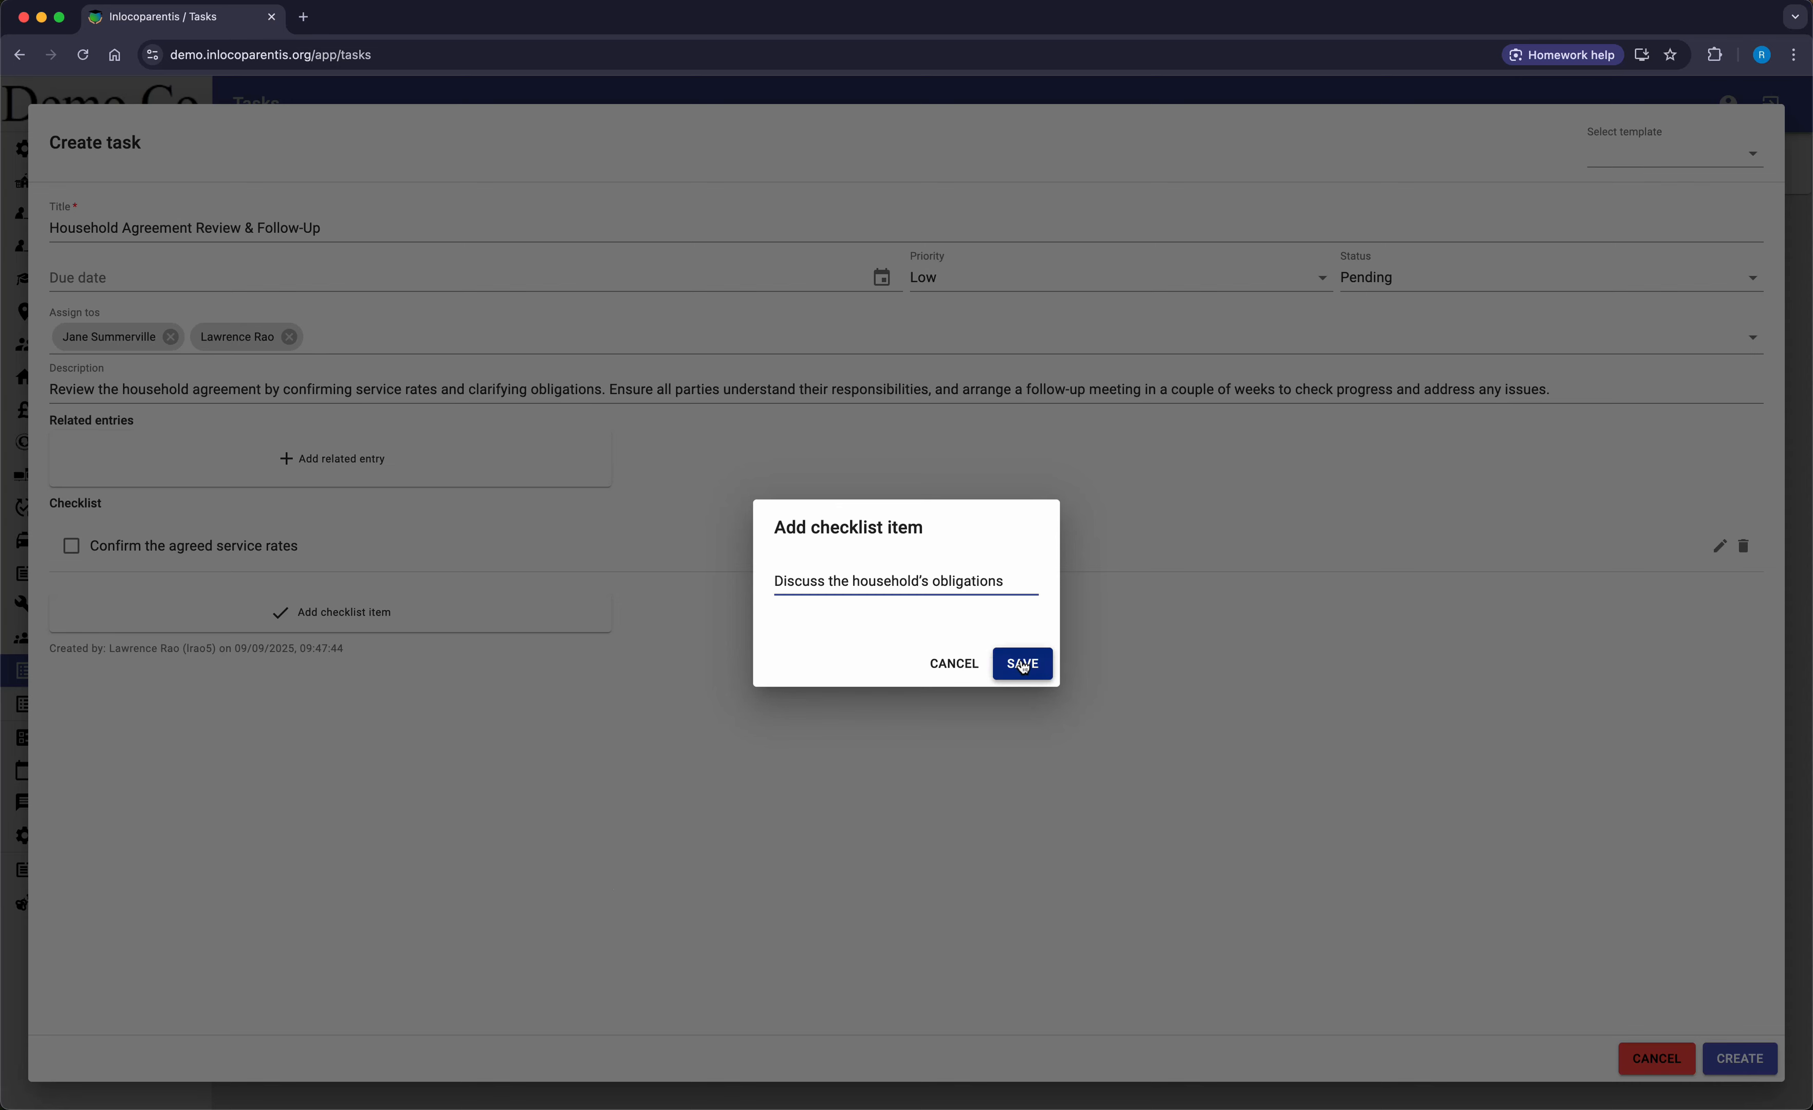
{"action": "left_click", "coordinate": [1023, 664]}
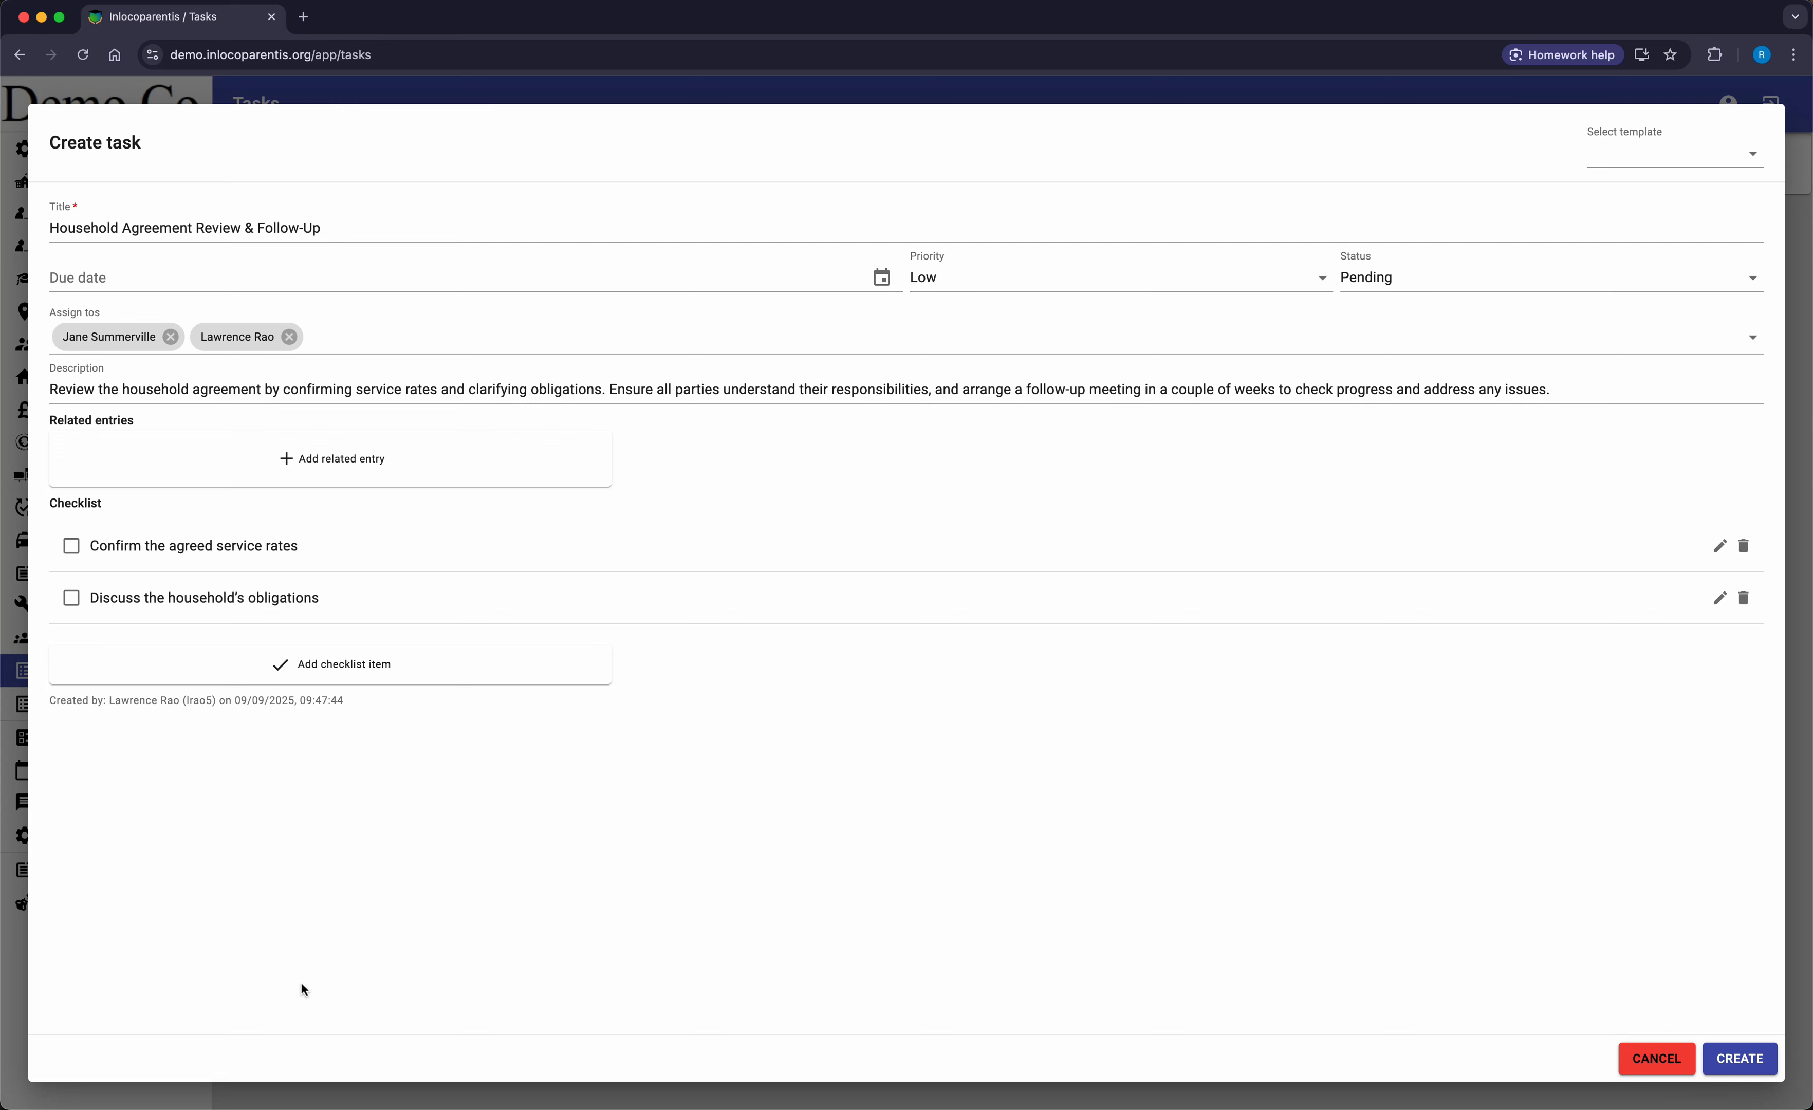
{"action": "left_click", "coordinate": [387, 666]}
{"action": "type", "text": "Set up a follow-up meeting in a couple of weeks"}
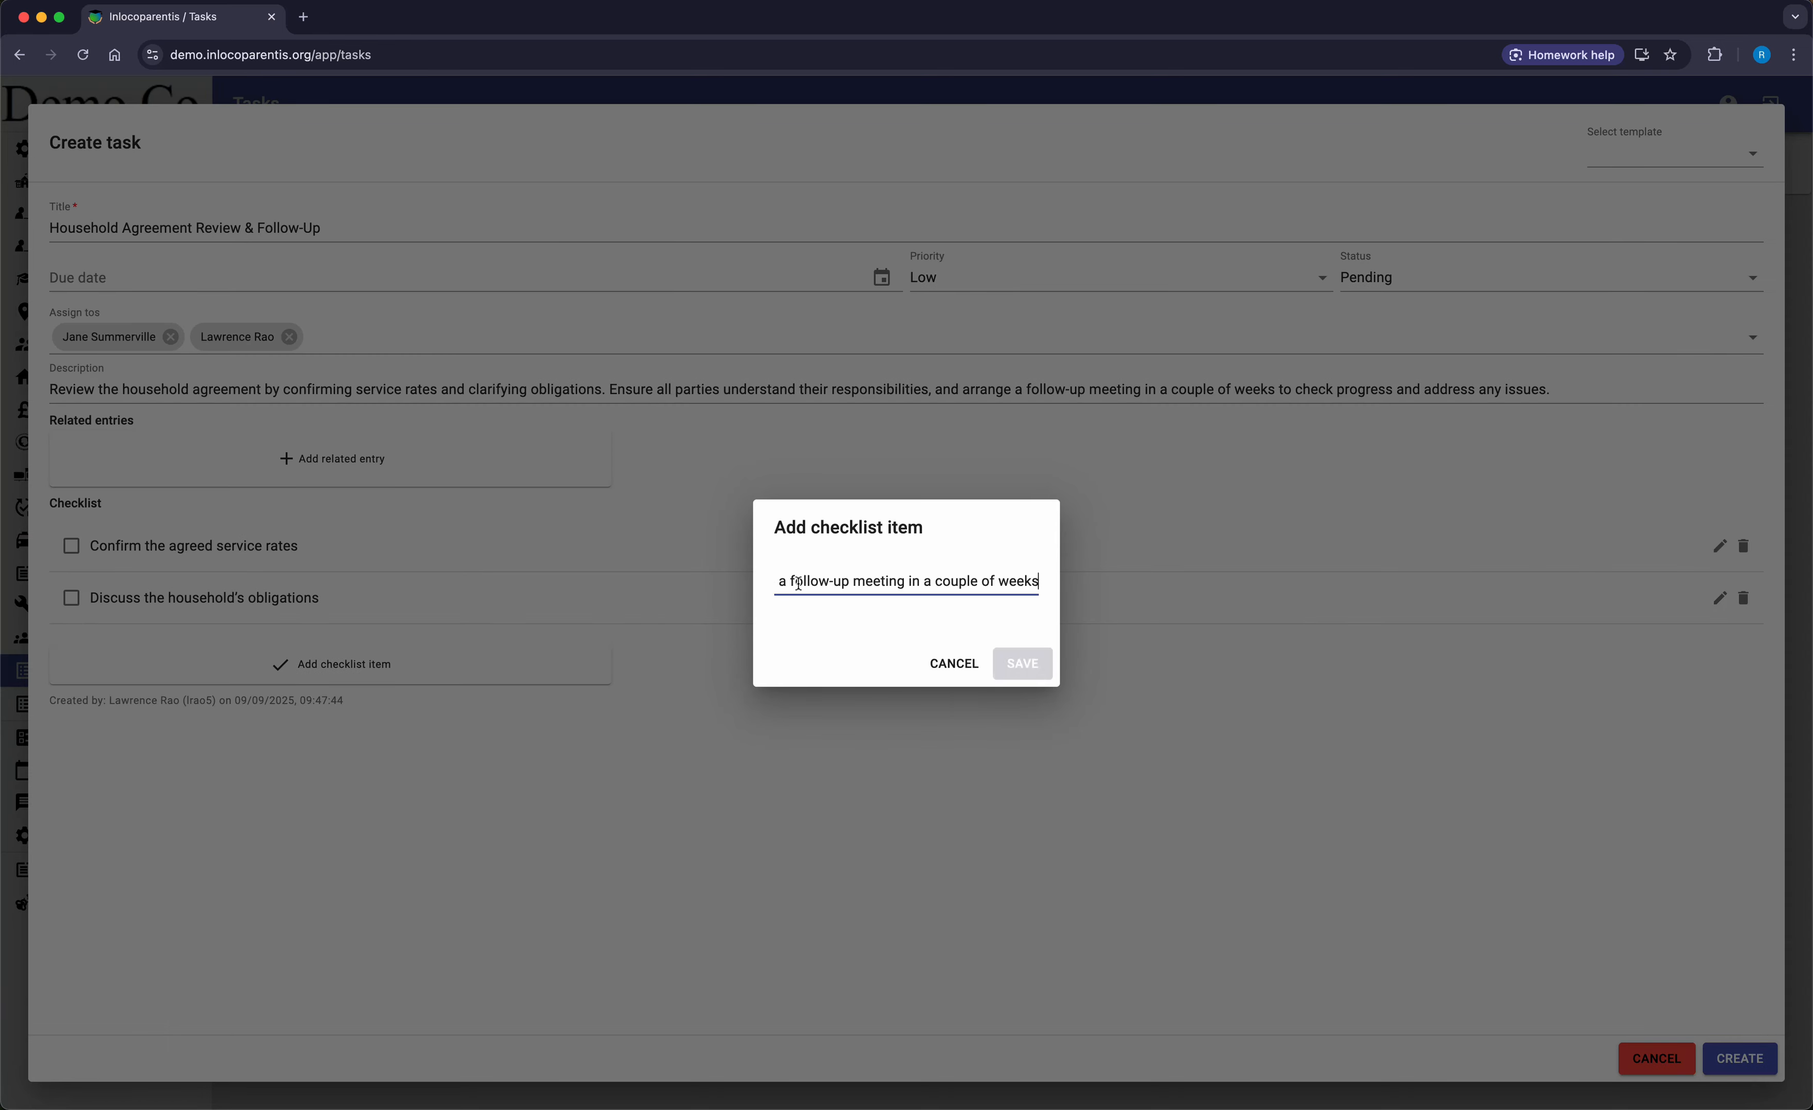
{"action": "left_click", "coordinate": [1034, 664]}
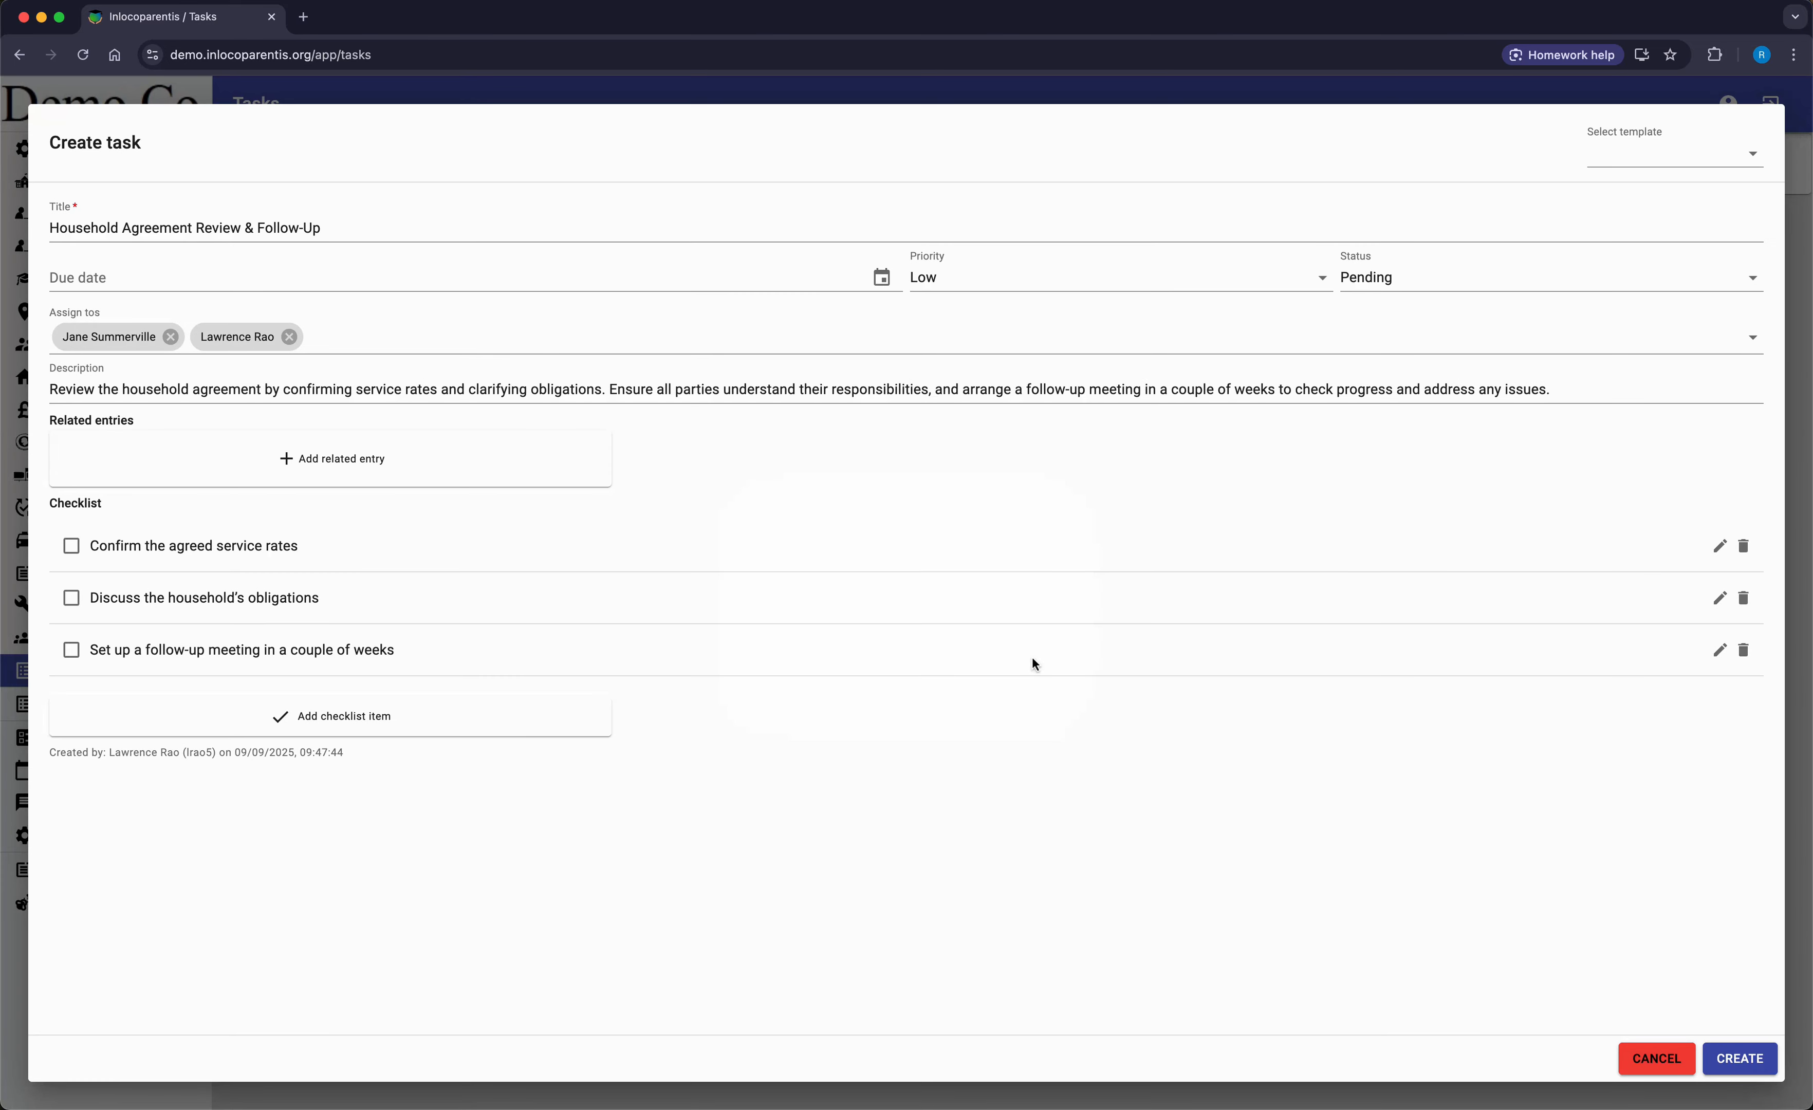
Step: Link the third listed household to the task as a related entry and create the task
{"action": "left_click", "coordinate": [366, 459]}
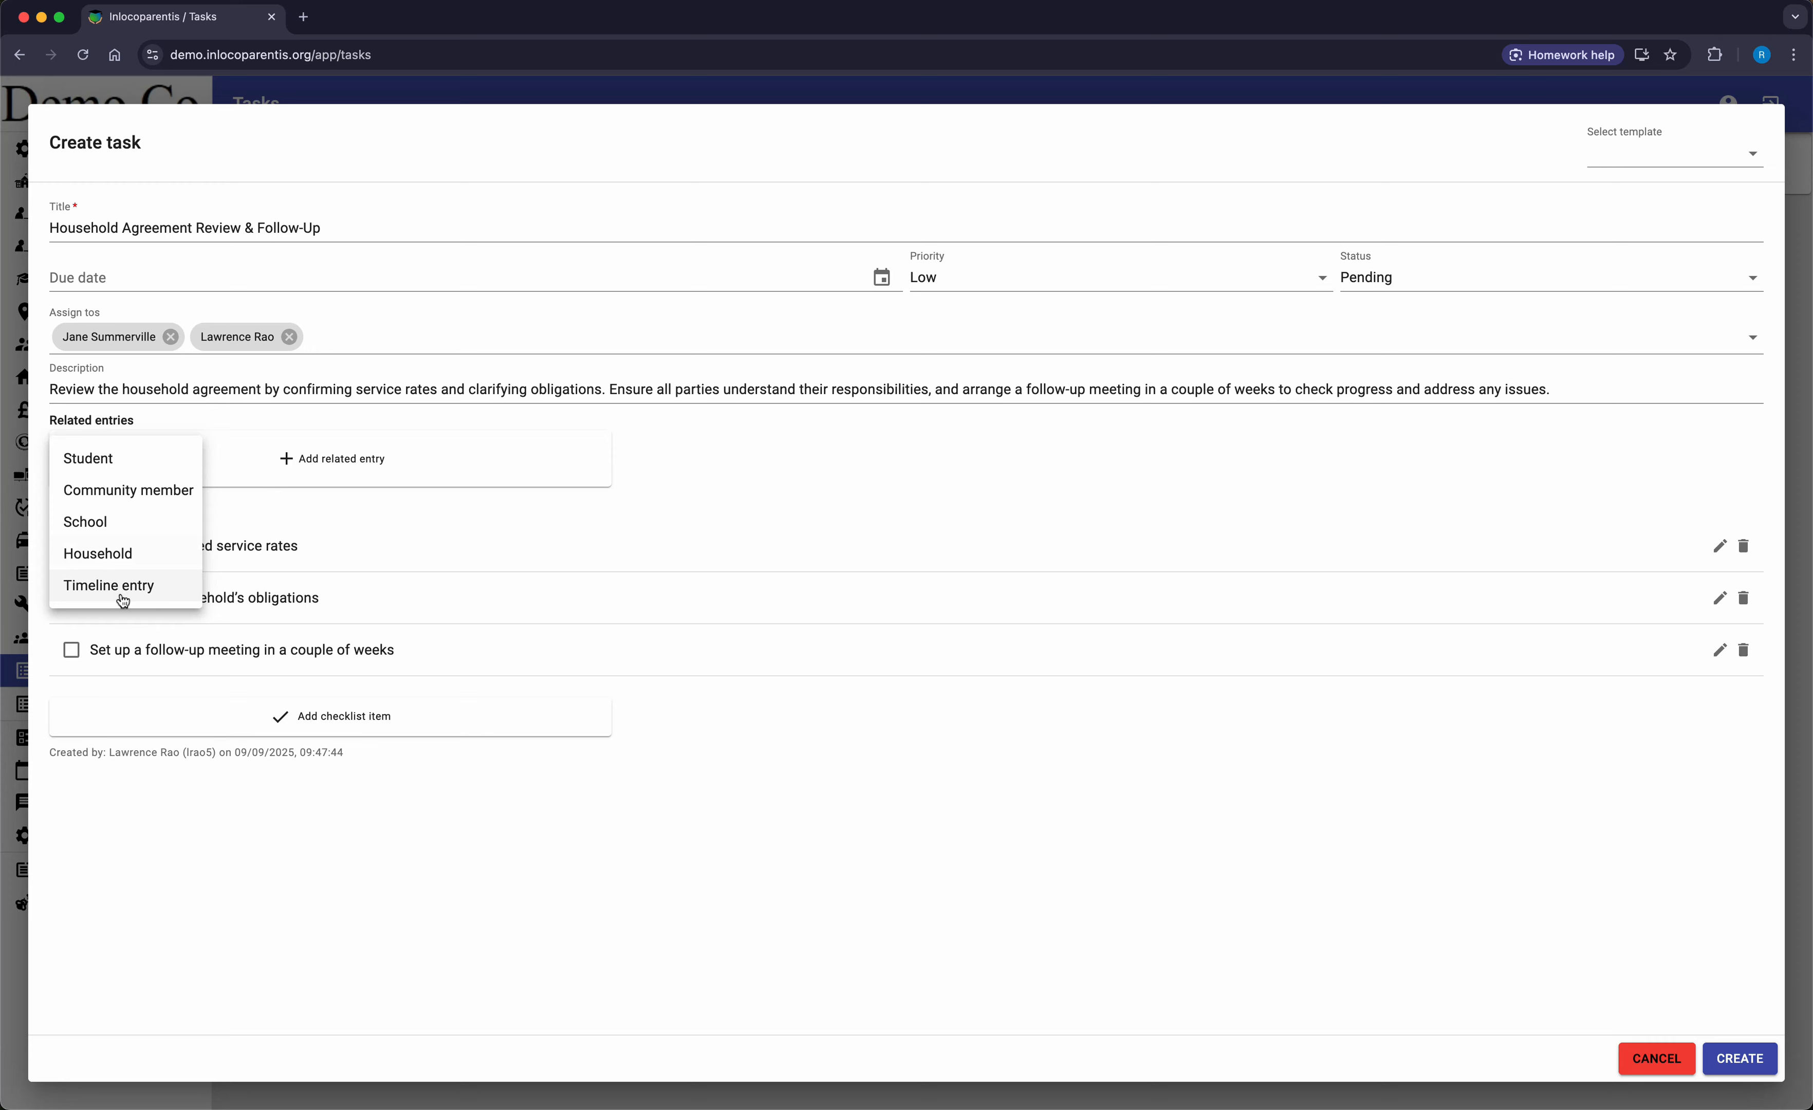
{"action": "left_click", "coordinate": [110, 553]}
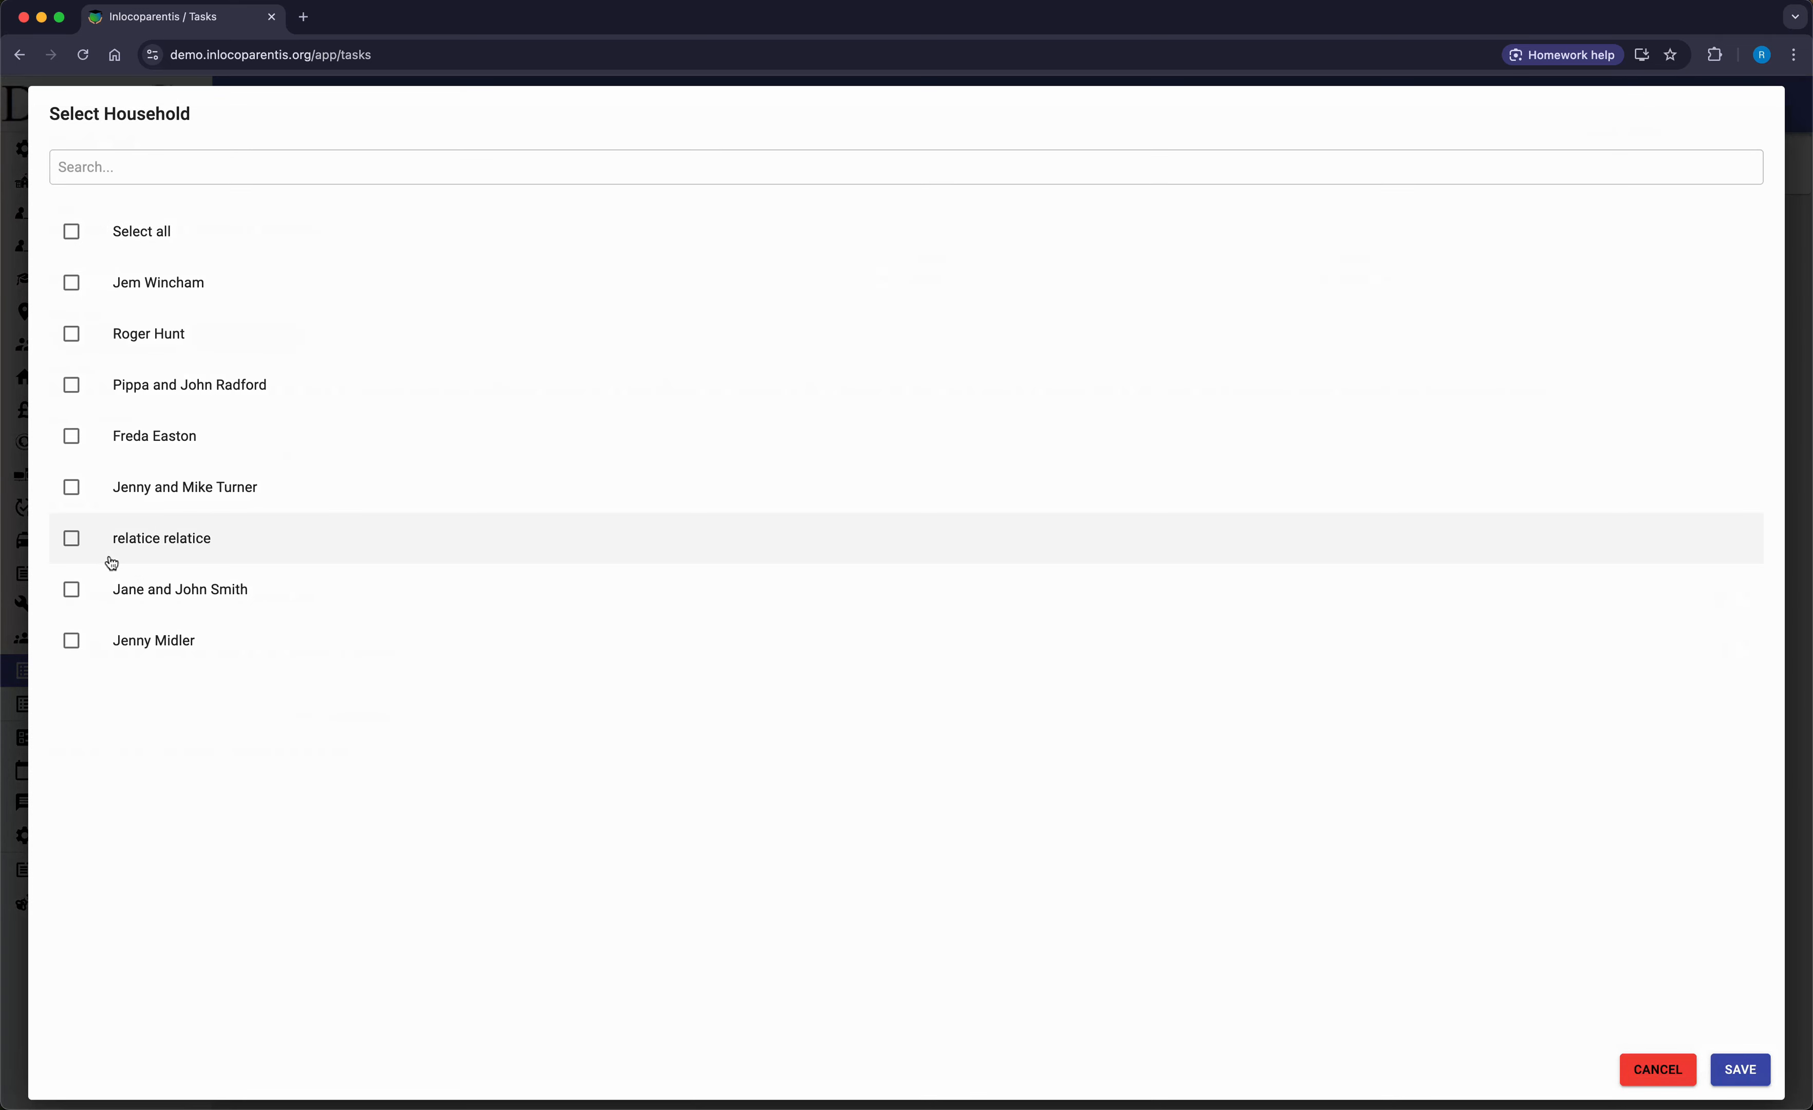
{"action": "left_click", "coordinate": [71, 385]}
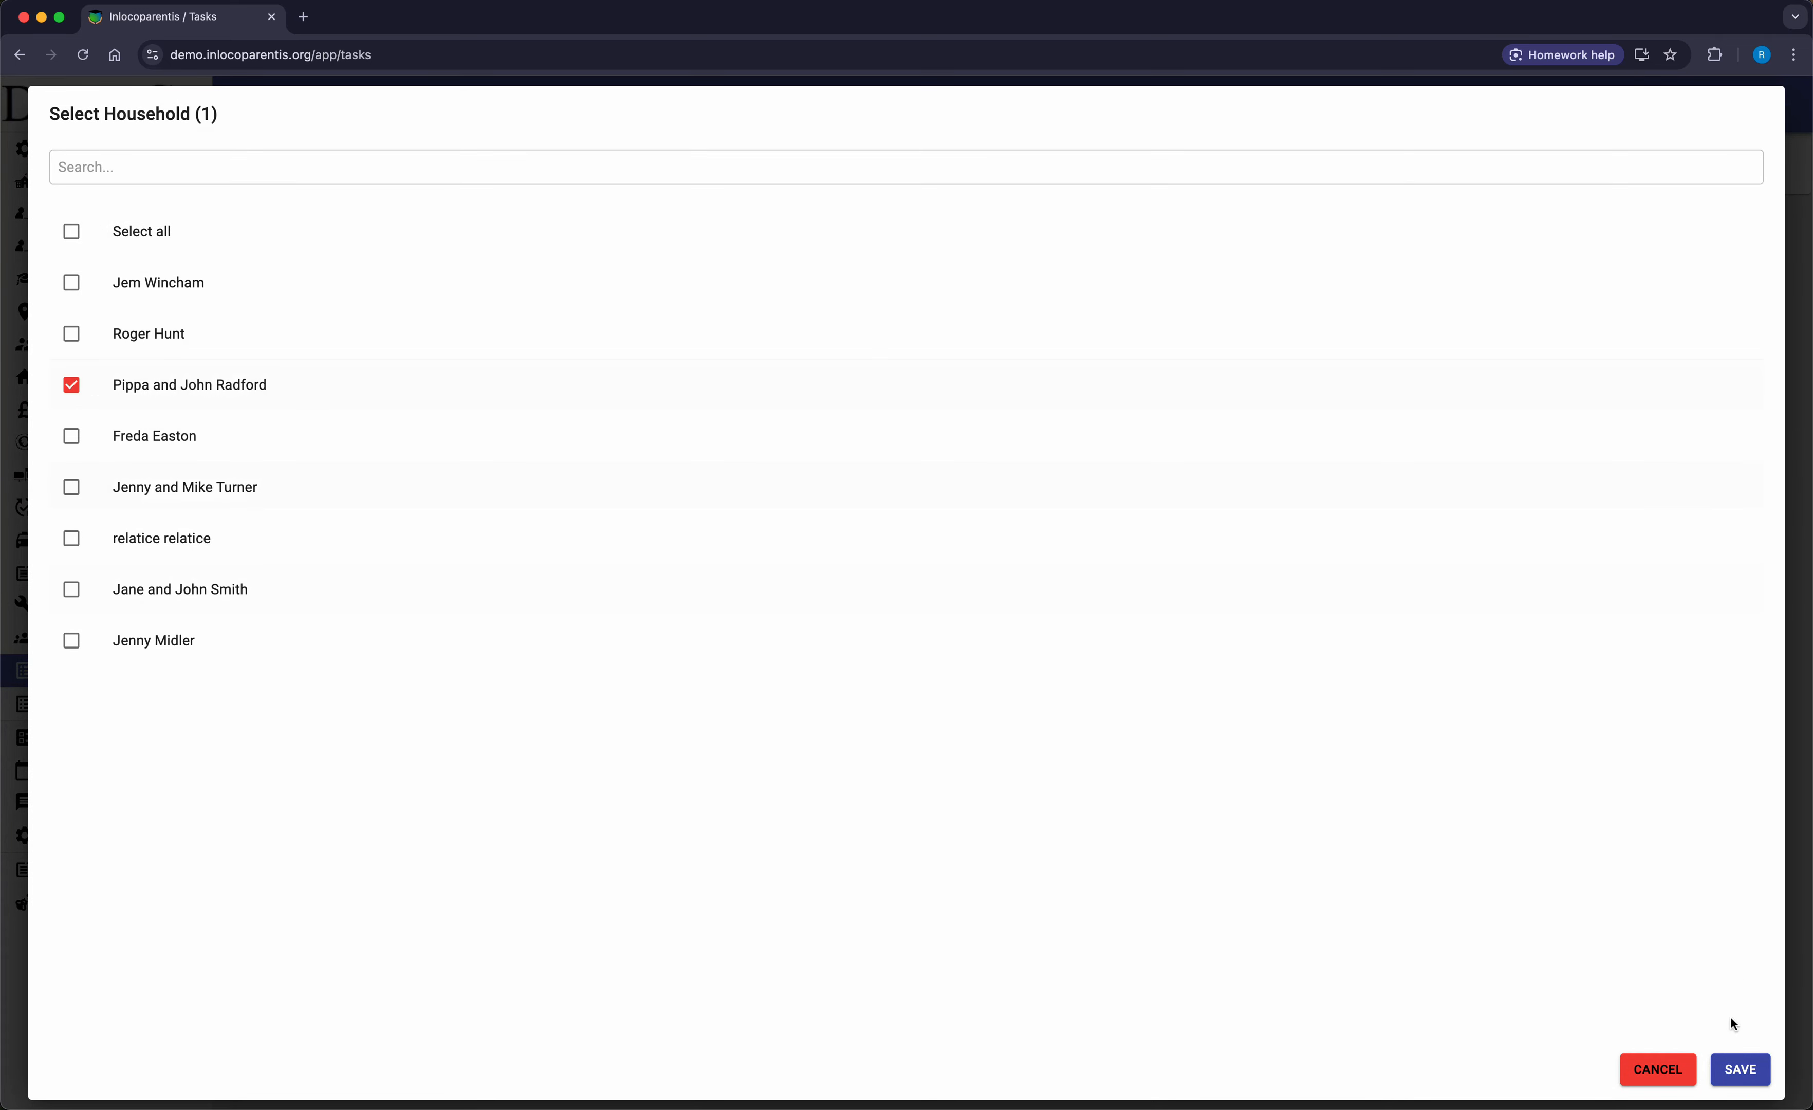
{"action": "left_click", "coordinate": [1740, 1069]}
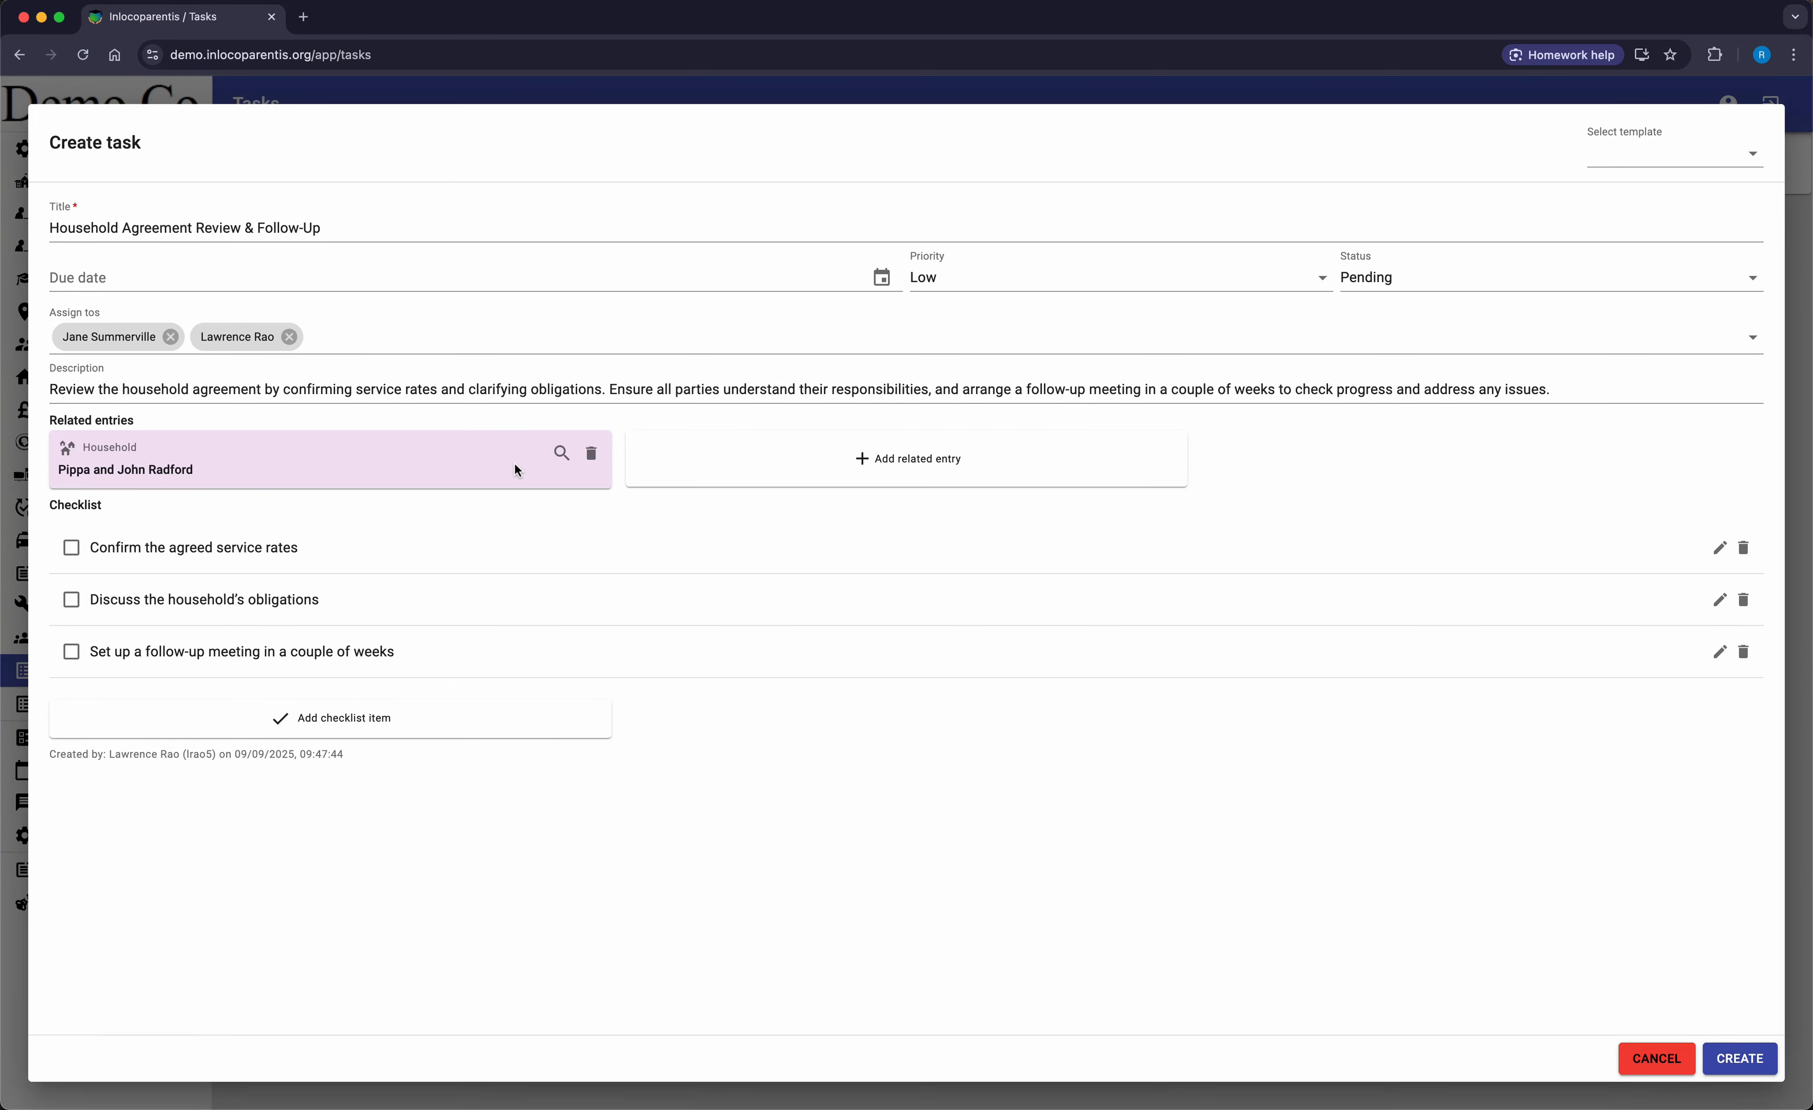
{"action": "left_click", "coordinate": [794, 482]}
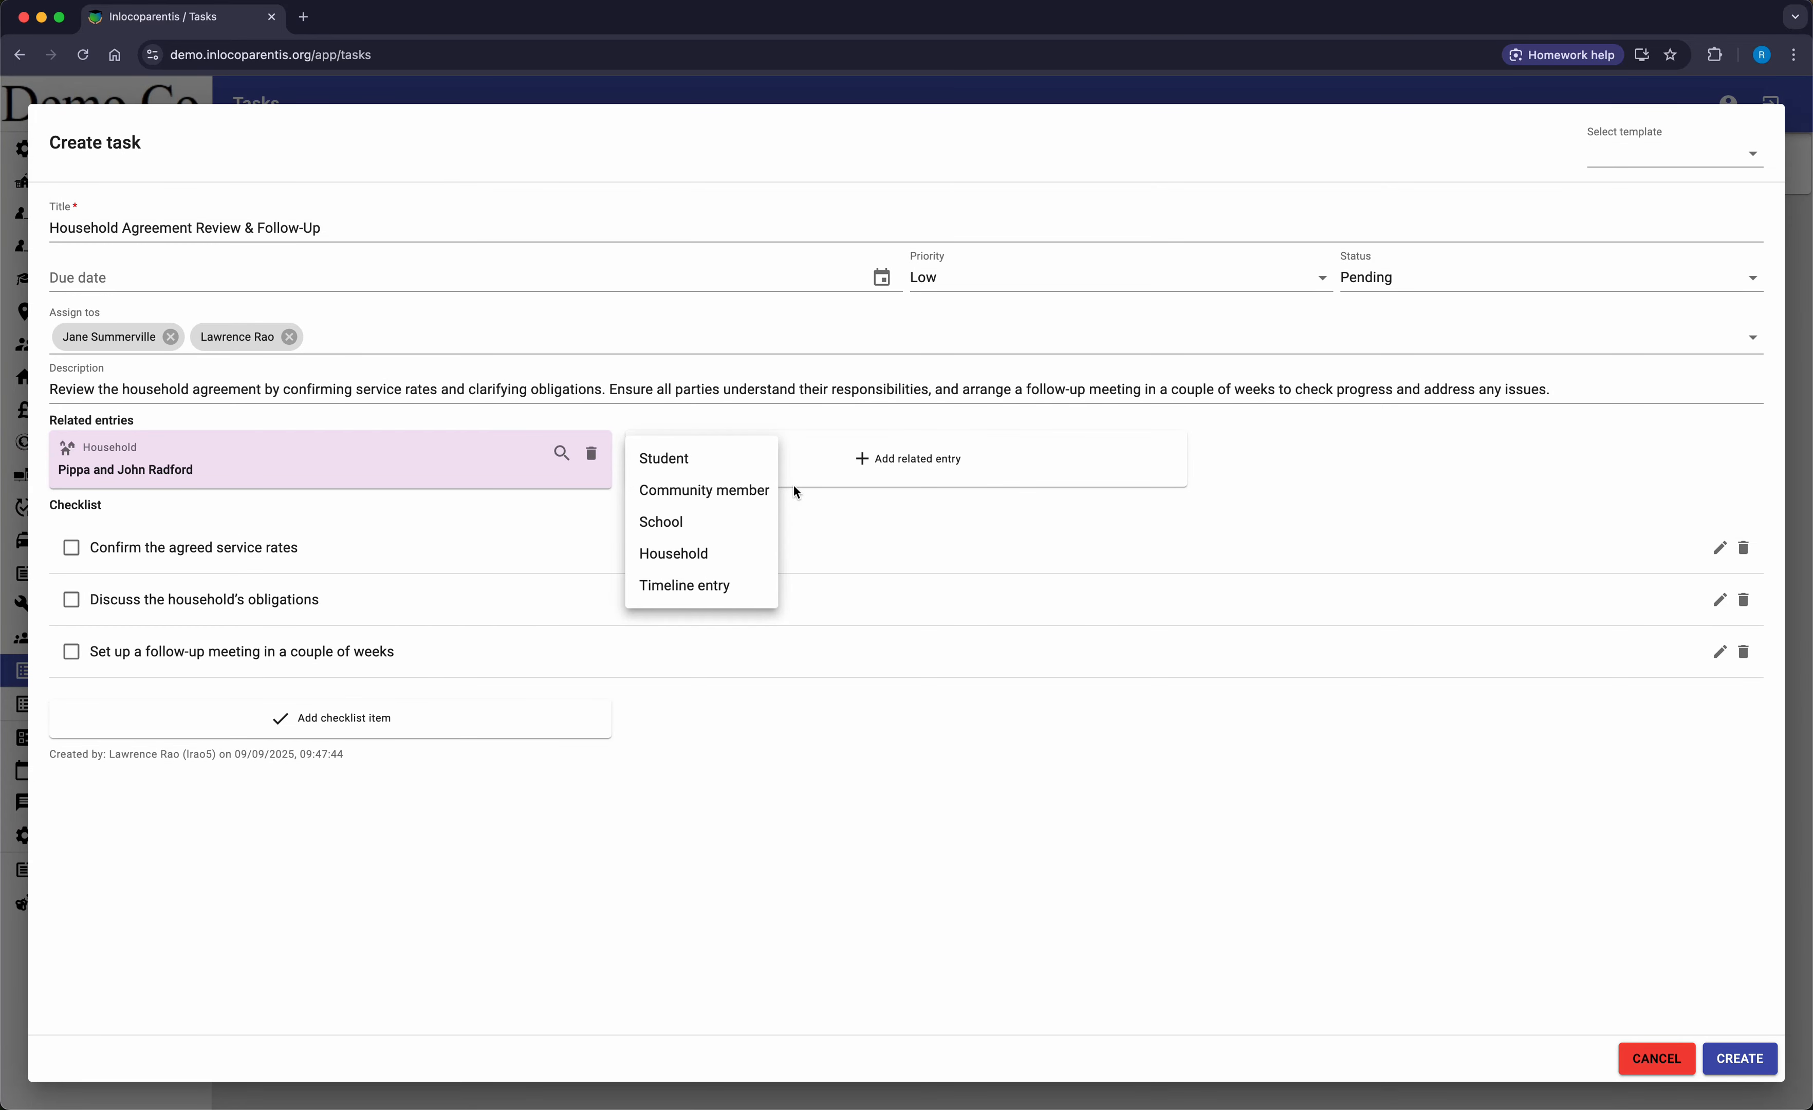
{"action": "left_click", "coordinate": [840, 528]}
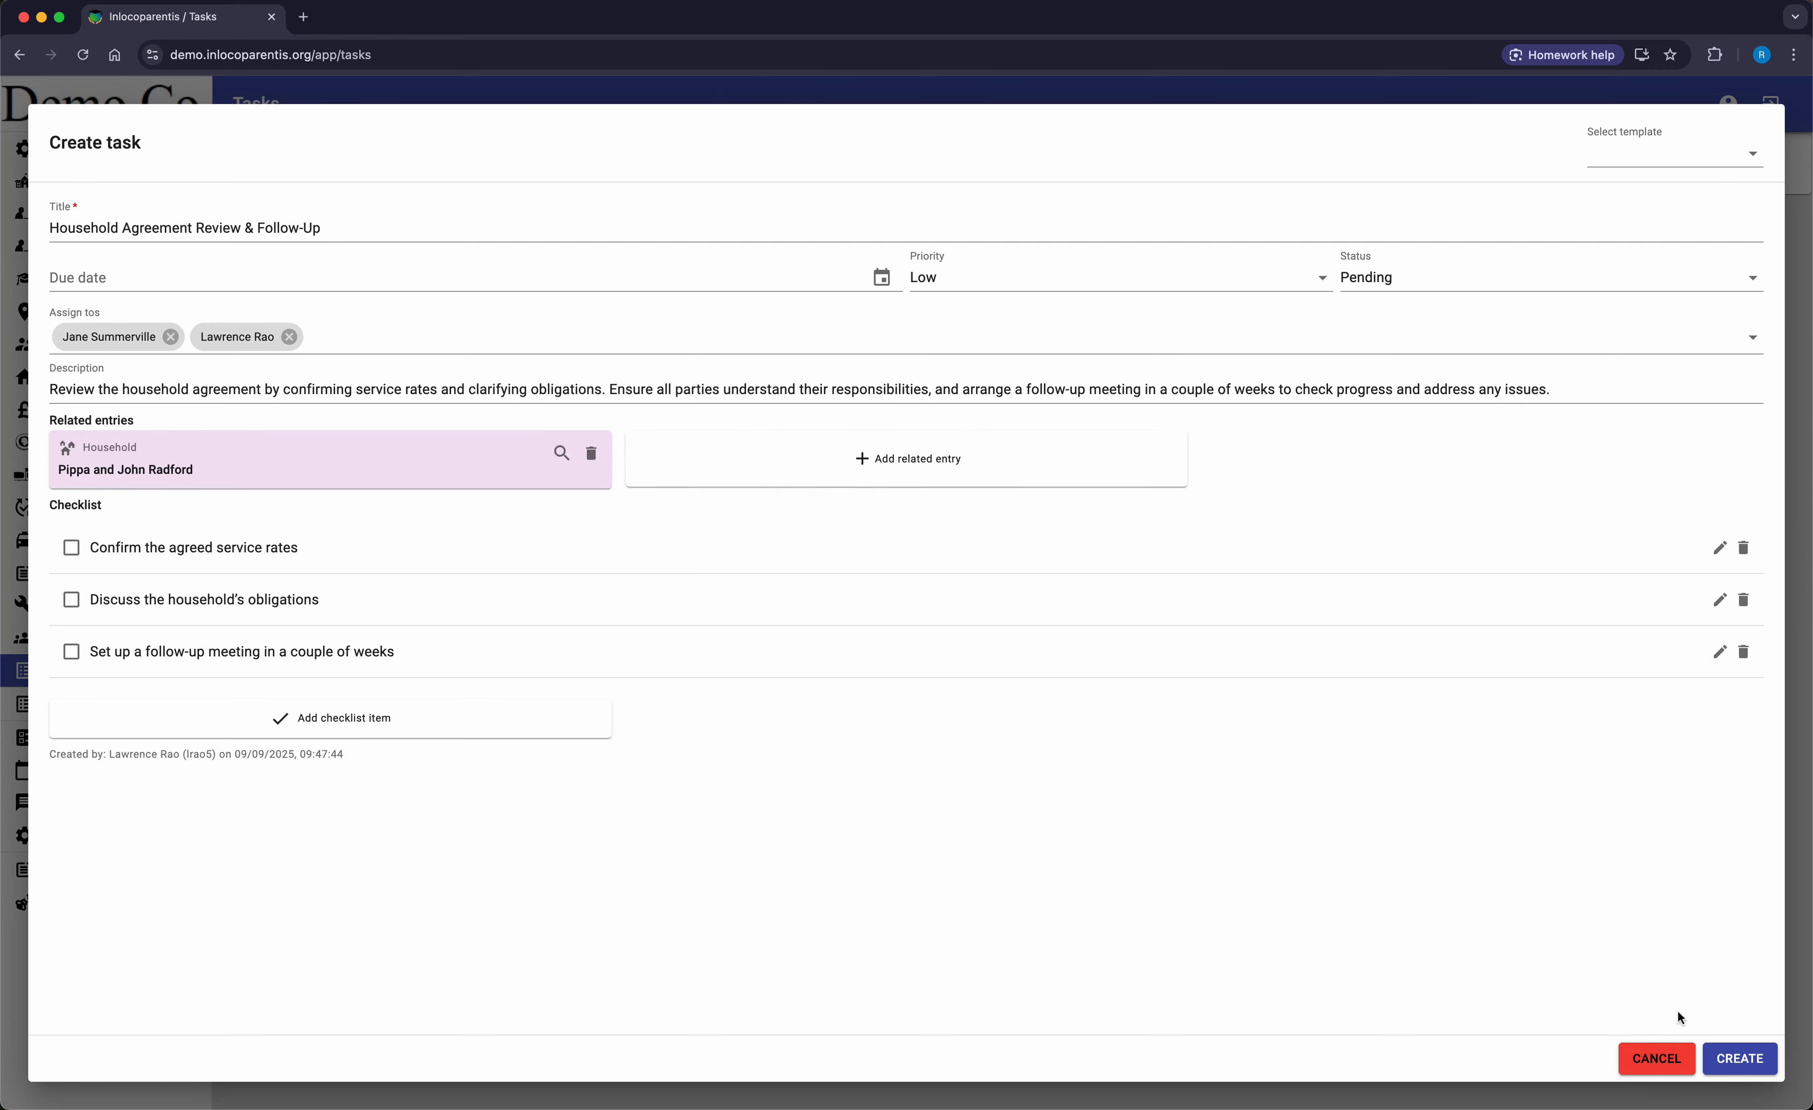
{"action": "left_click", "coordinate": [1737, 1060]}
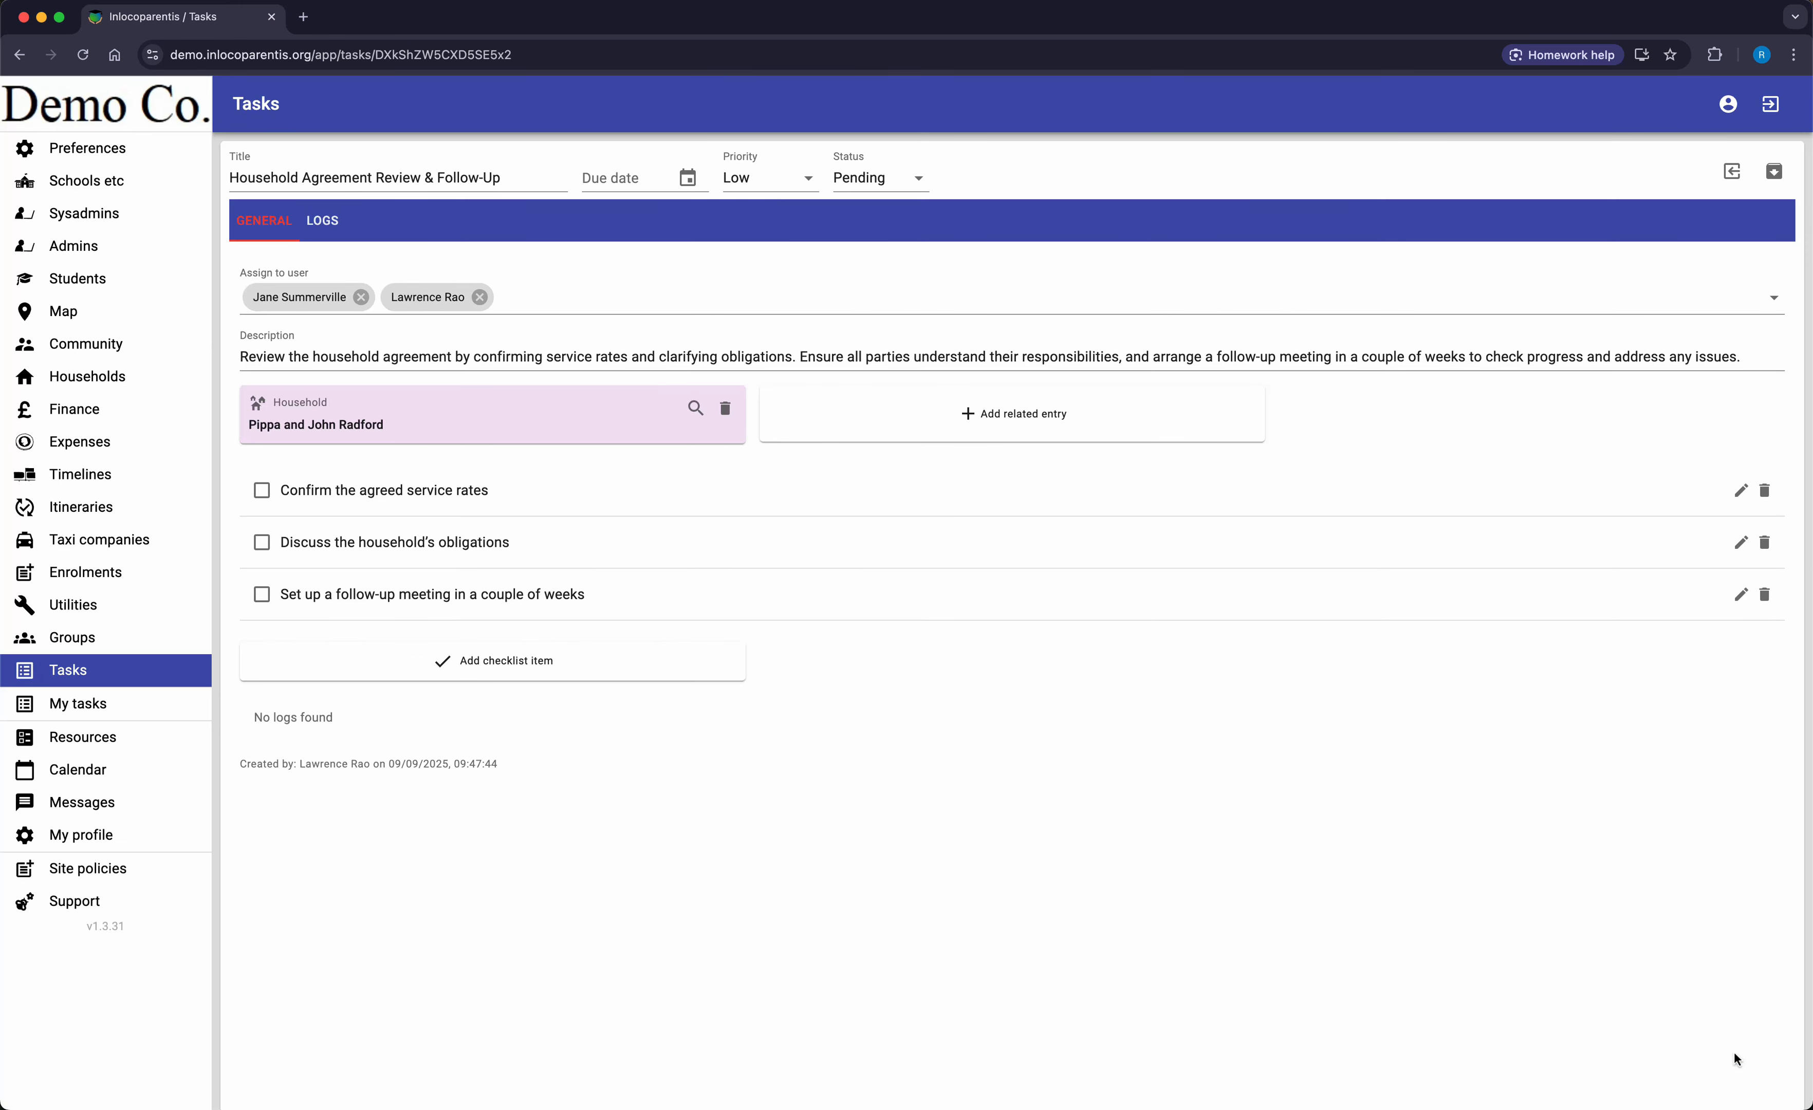
Step: Check the new task's entry in both the general task list and the personal task list
{"action": "left_click", "coordinate": [114, 672]}
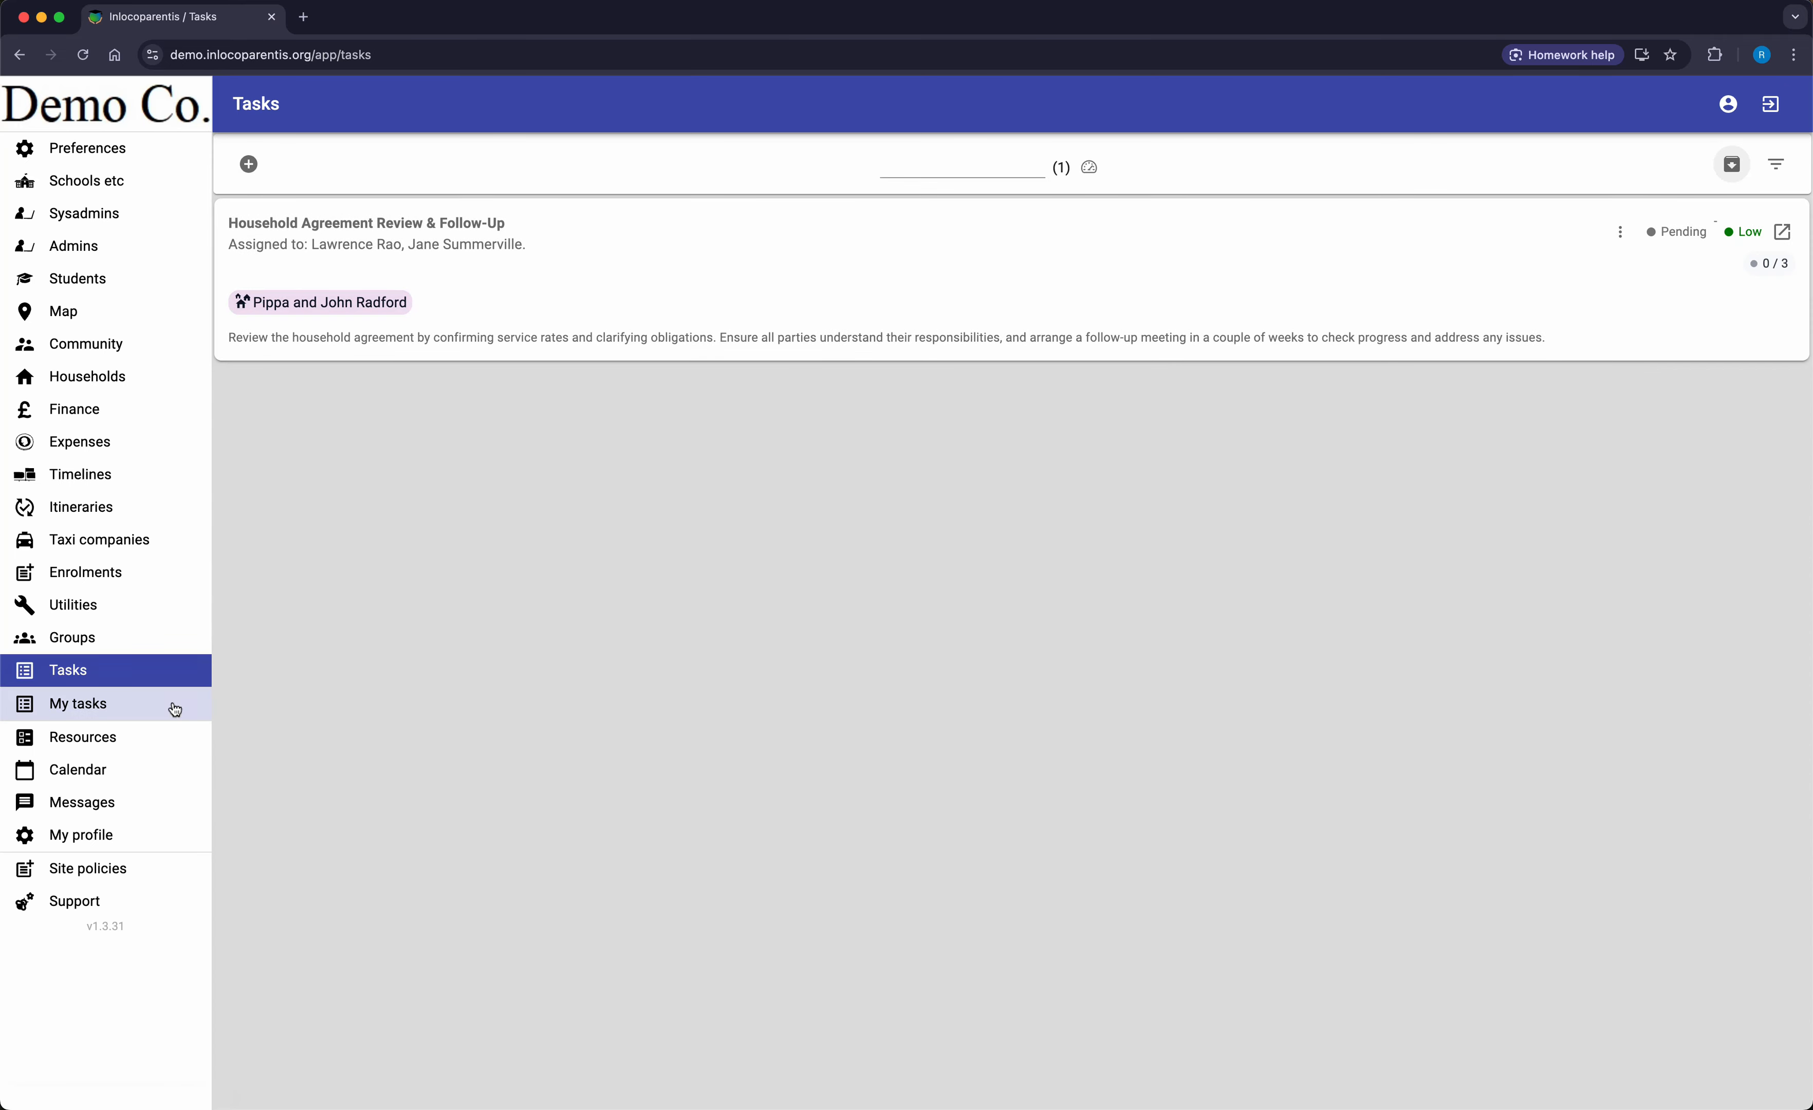
{"action": "left_click", "coordinate": [170, 707]}
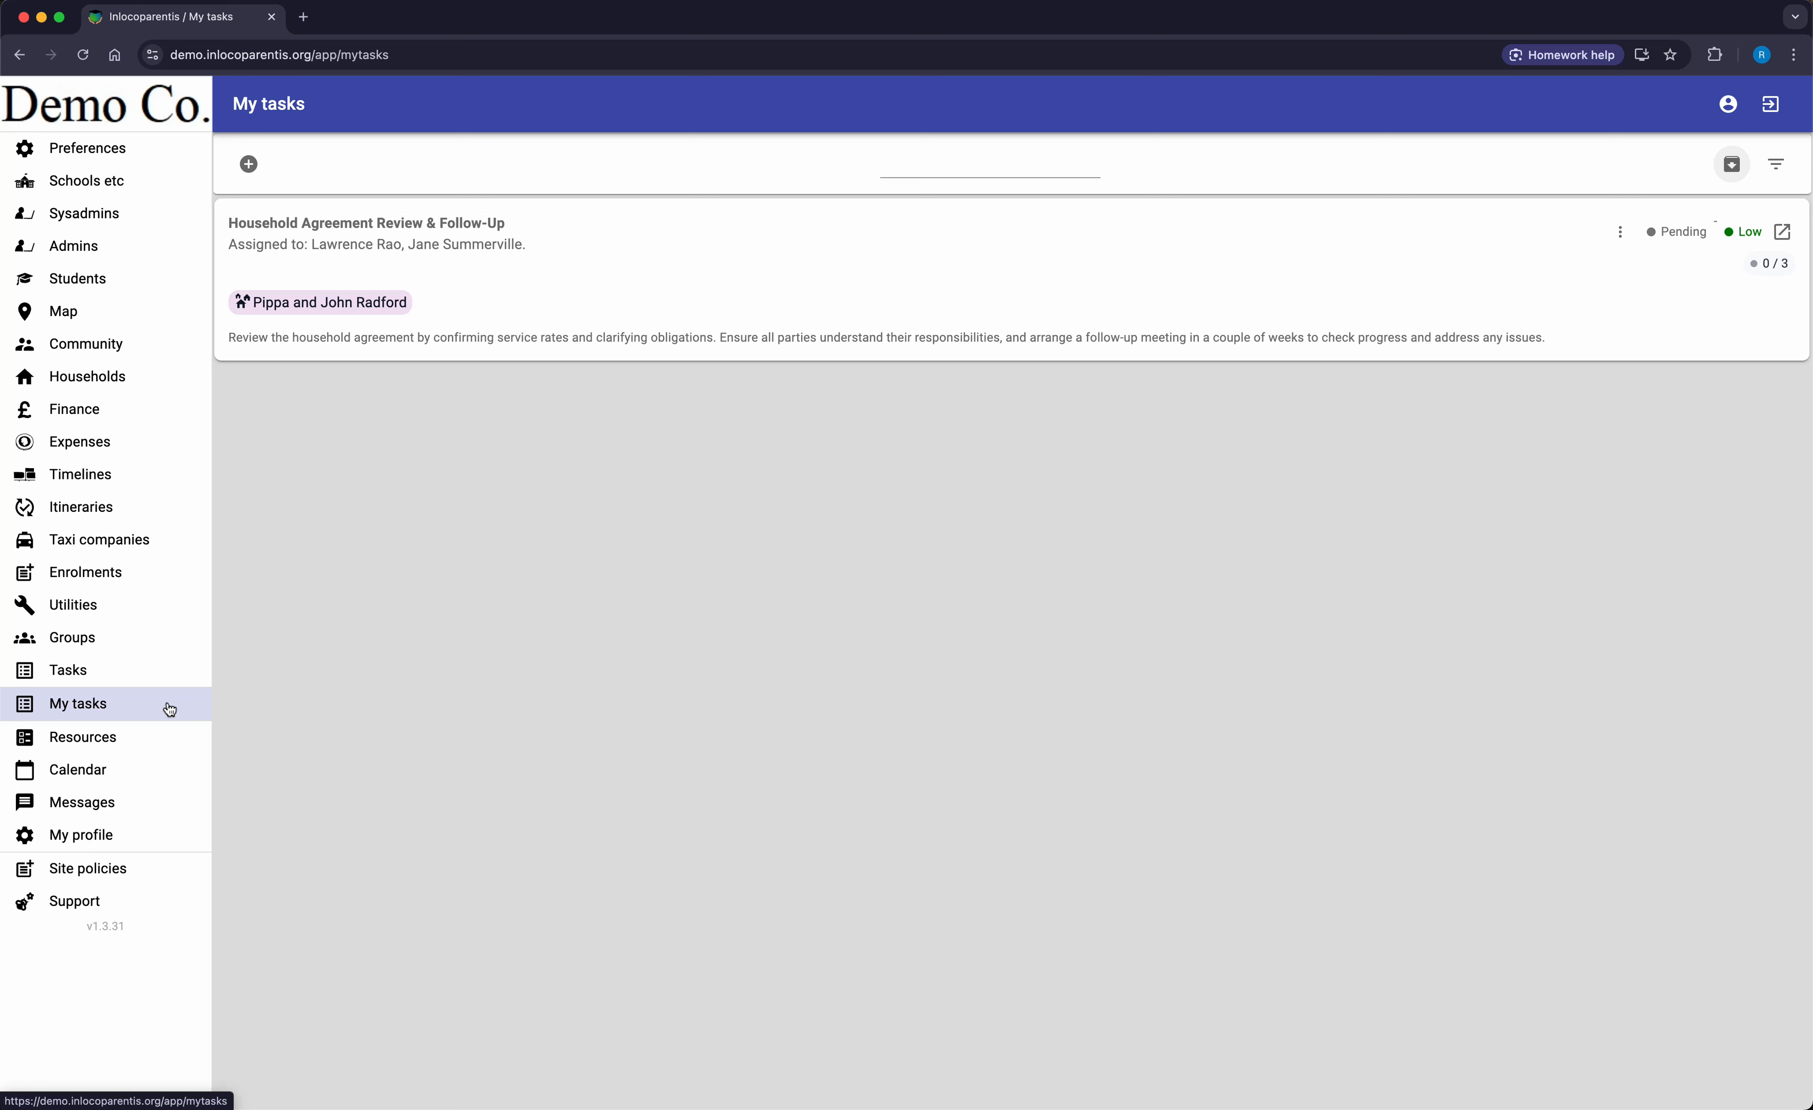
{"action": "left_click", "coordinate": [171, 683]}
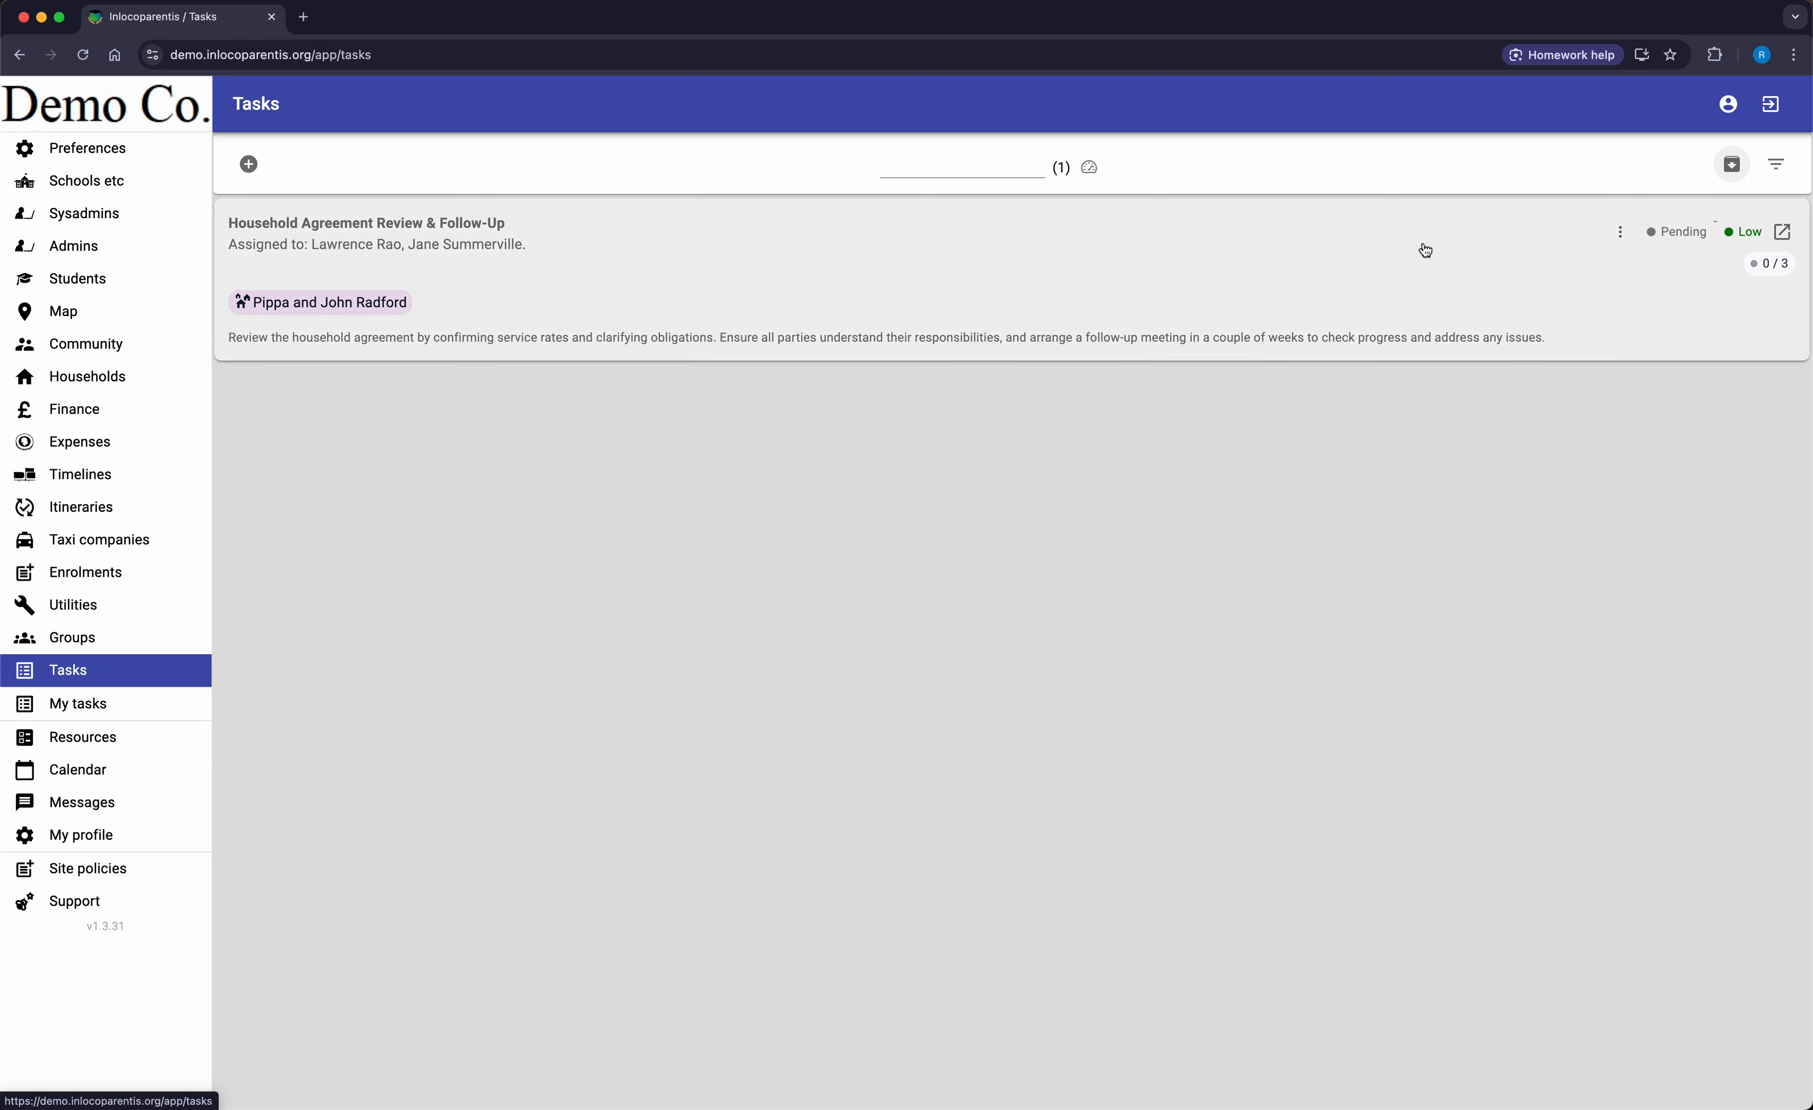
Step: Start working on the Household Agreement Review & Follow-Up task and complete its checklist item "Confirm the agreed service rates"
{"action": "left_click", "coordinate": [1620, 231]}
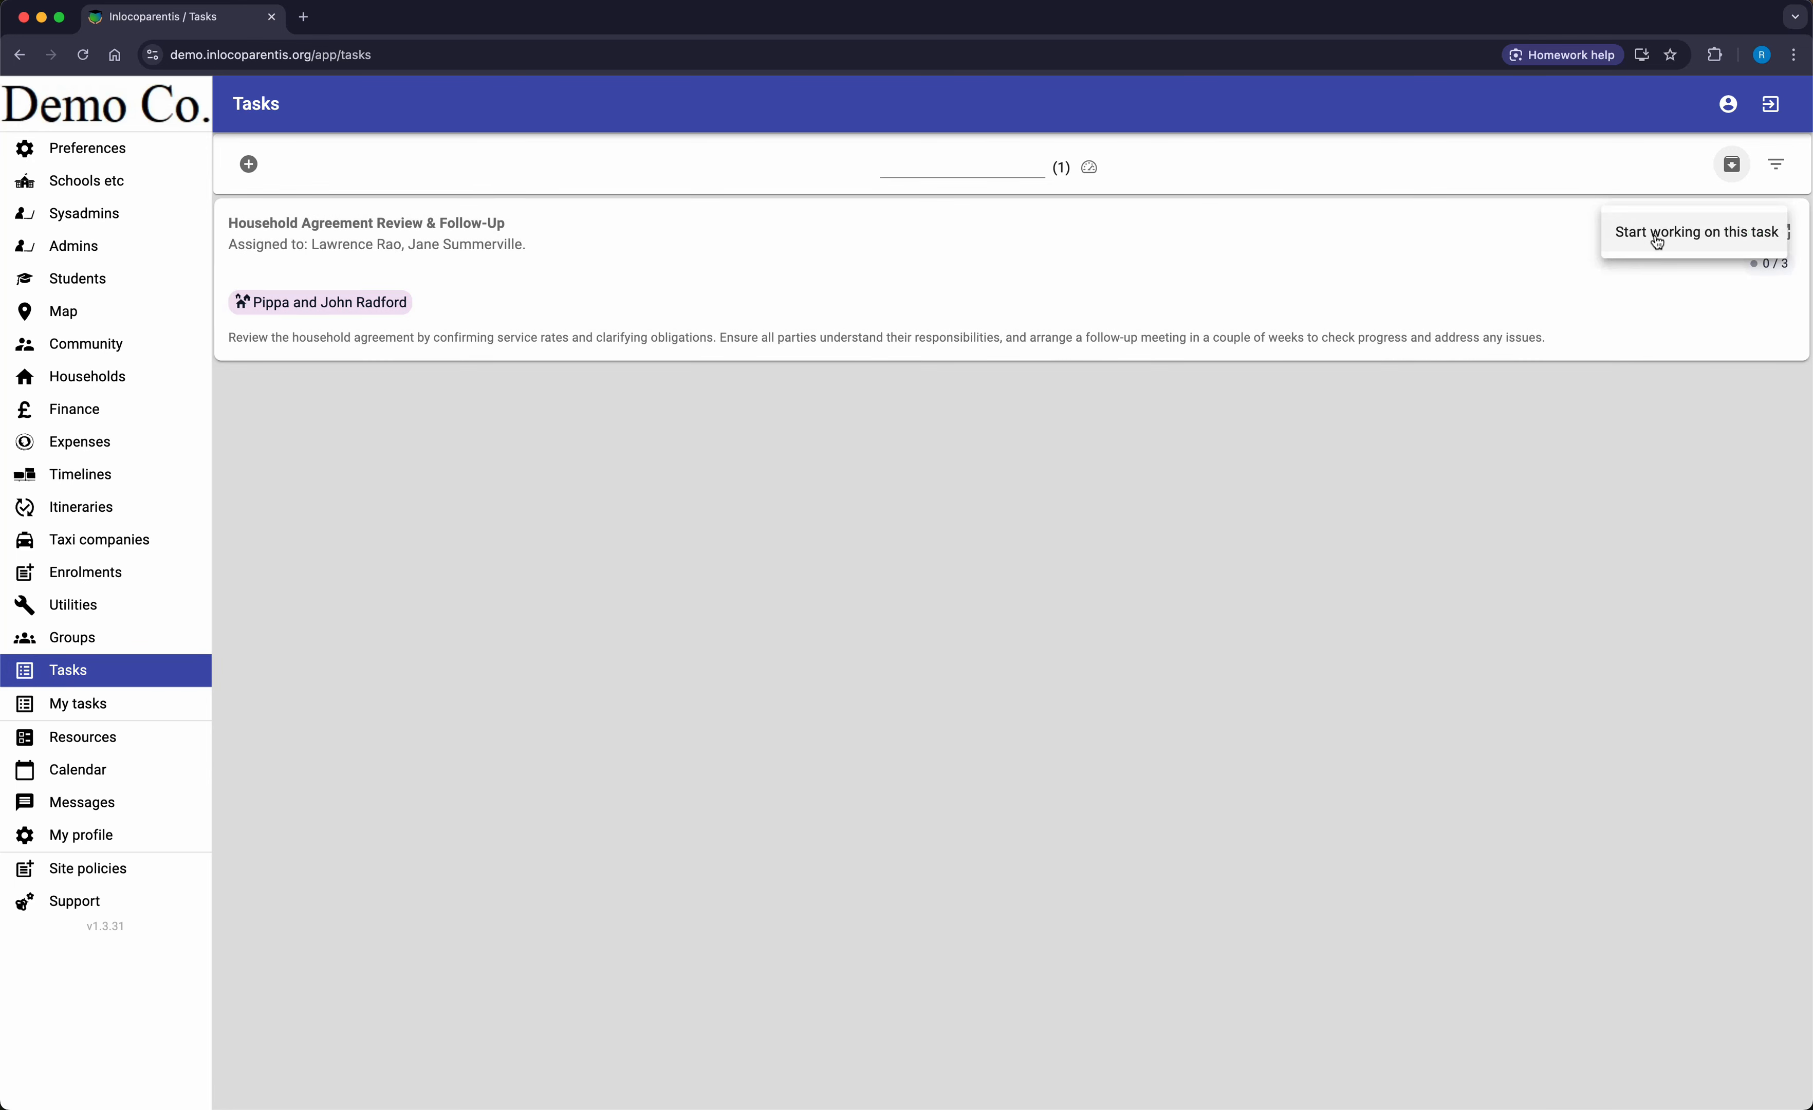
{"action": "left_click", "coordinate": [1658, 240]}
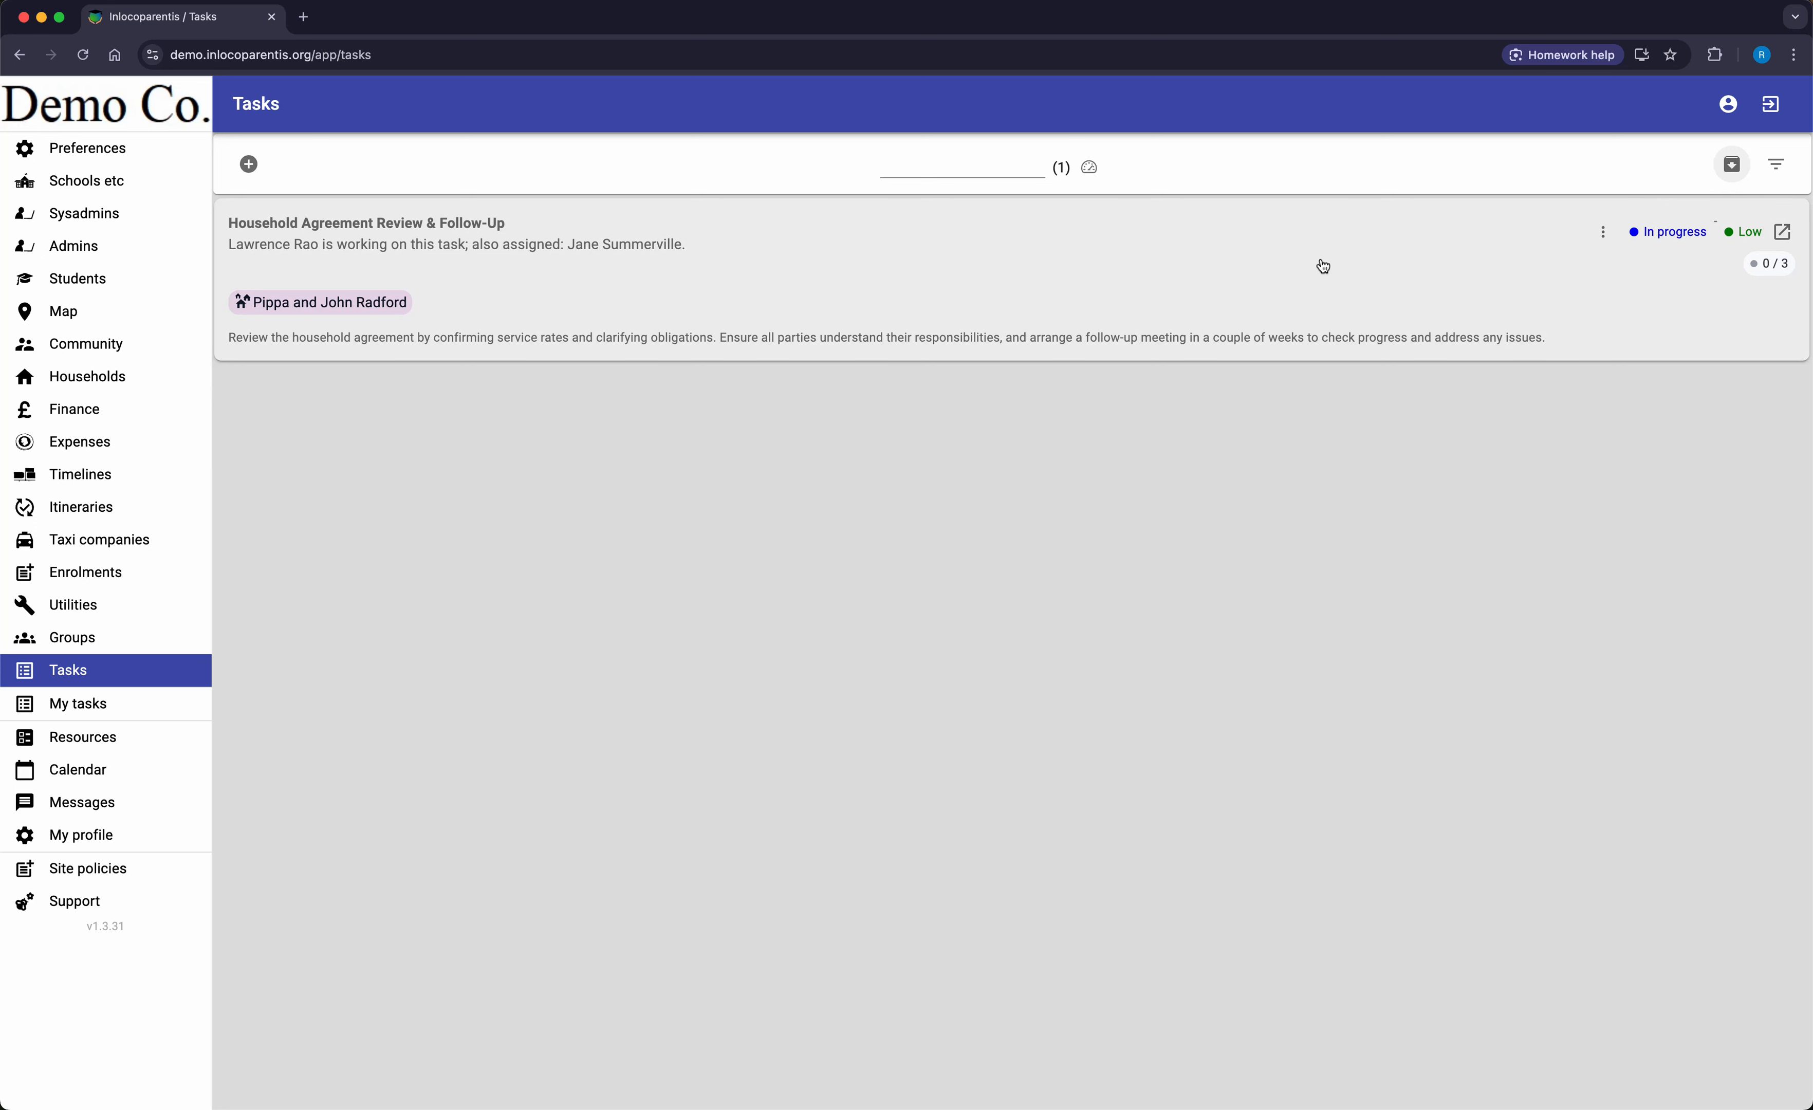
{"action": "left_click", "coordinate": [1296, 291]}
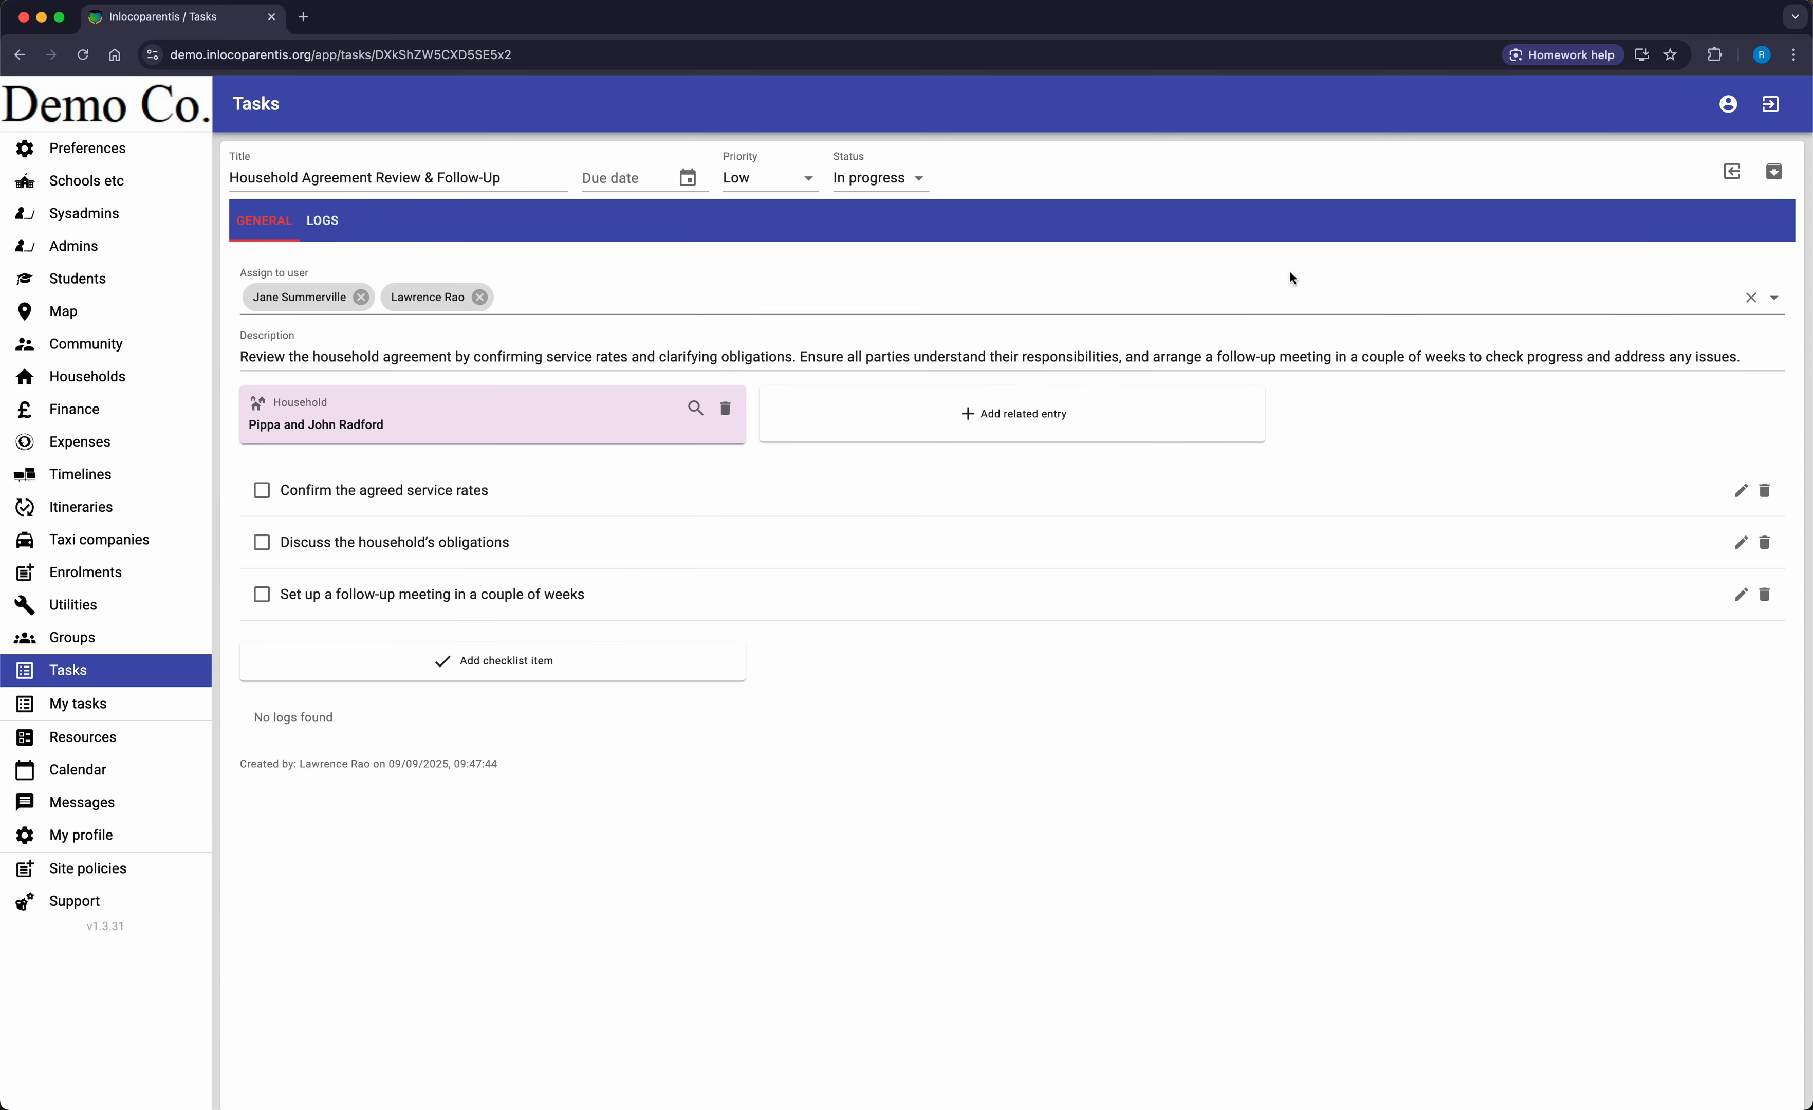
{"action": "left_click", "coordinate": [262, 497]}
Step: Examine the task's logs for the recorded status and checklist changes
{"action": "left_click", "coordinate": [1735, 173]}
{"action": "left_click", "coordinate": [332, 223]}
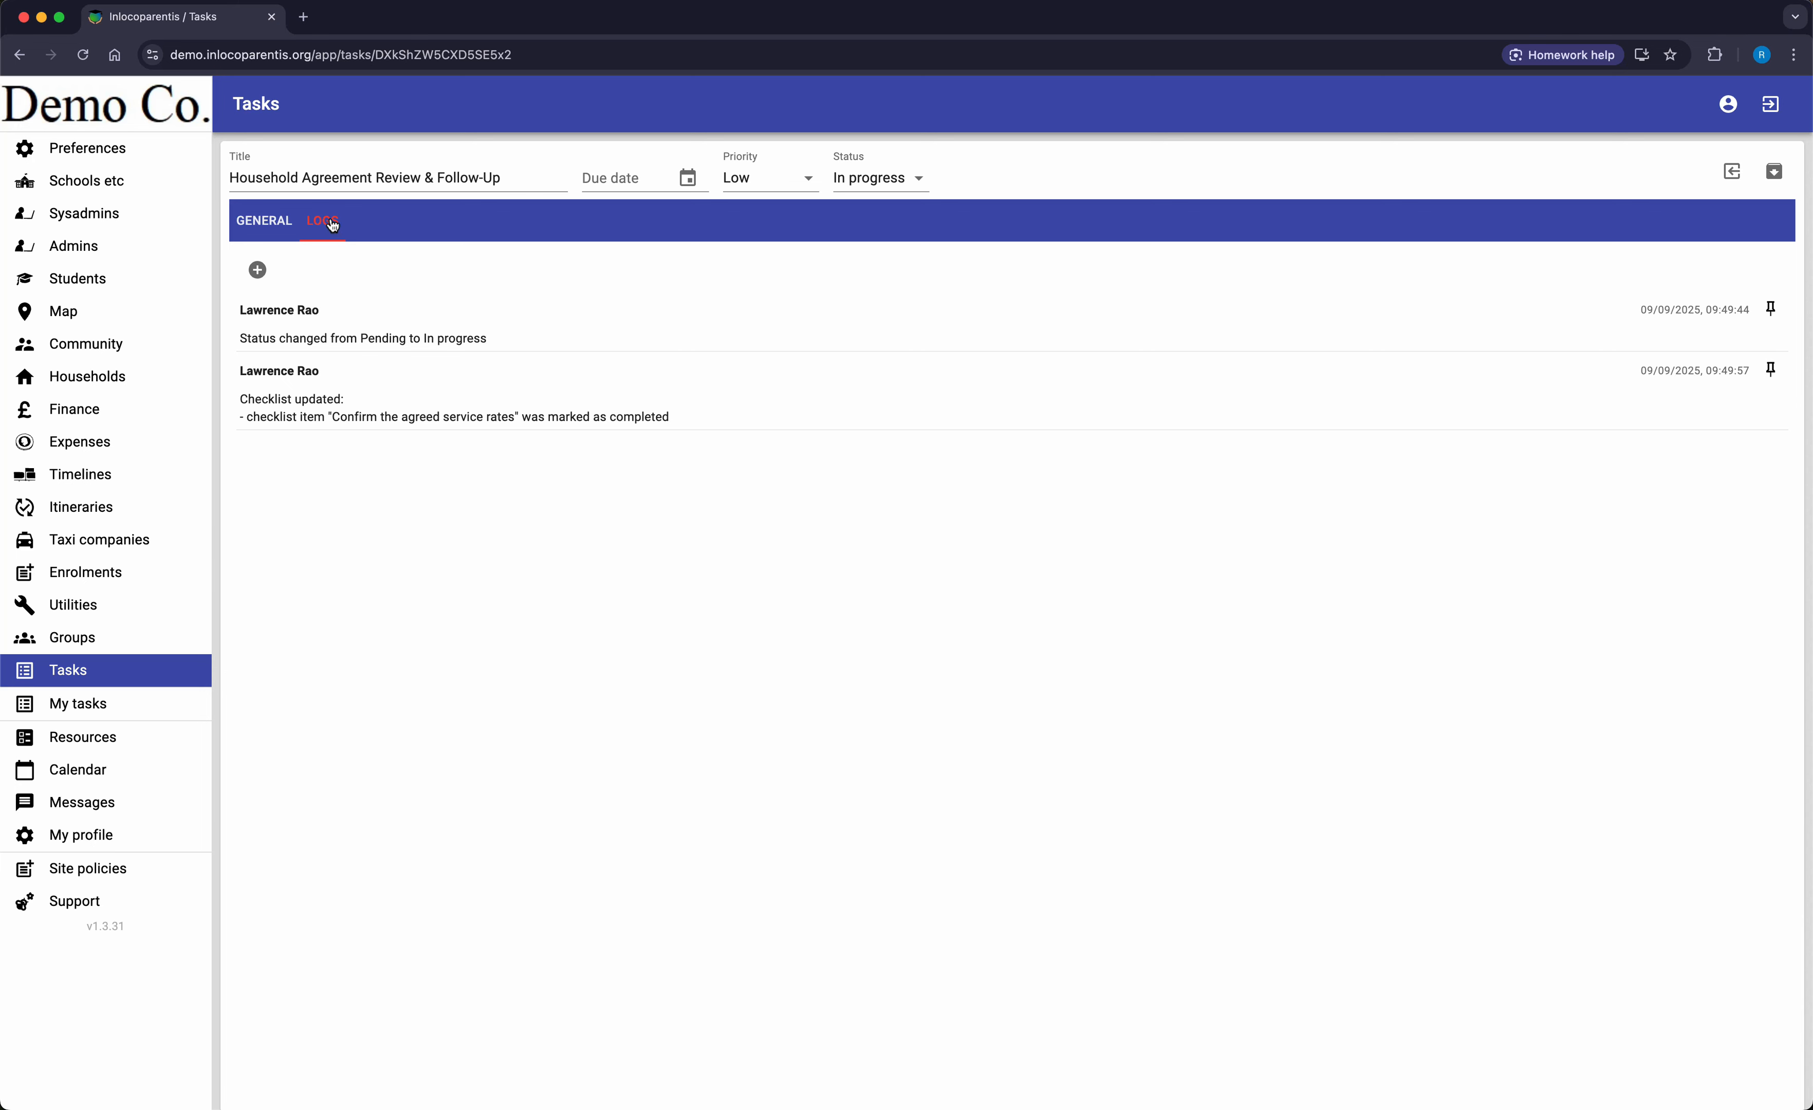
Step: Start a new task template in Preferences titled "Student Onboarding" with Student as the target
{"action": "left_click", "coordinate": [128, 146]}
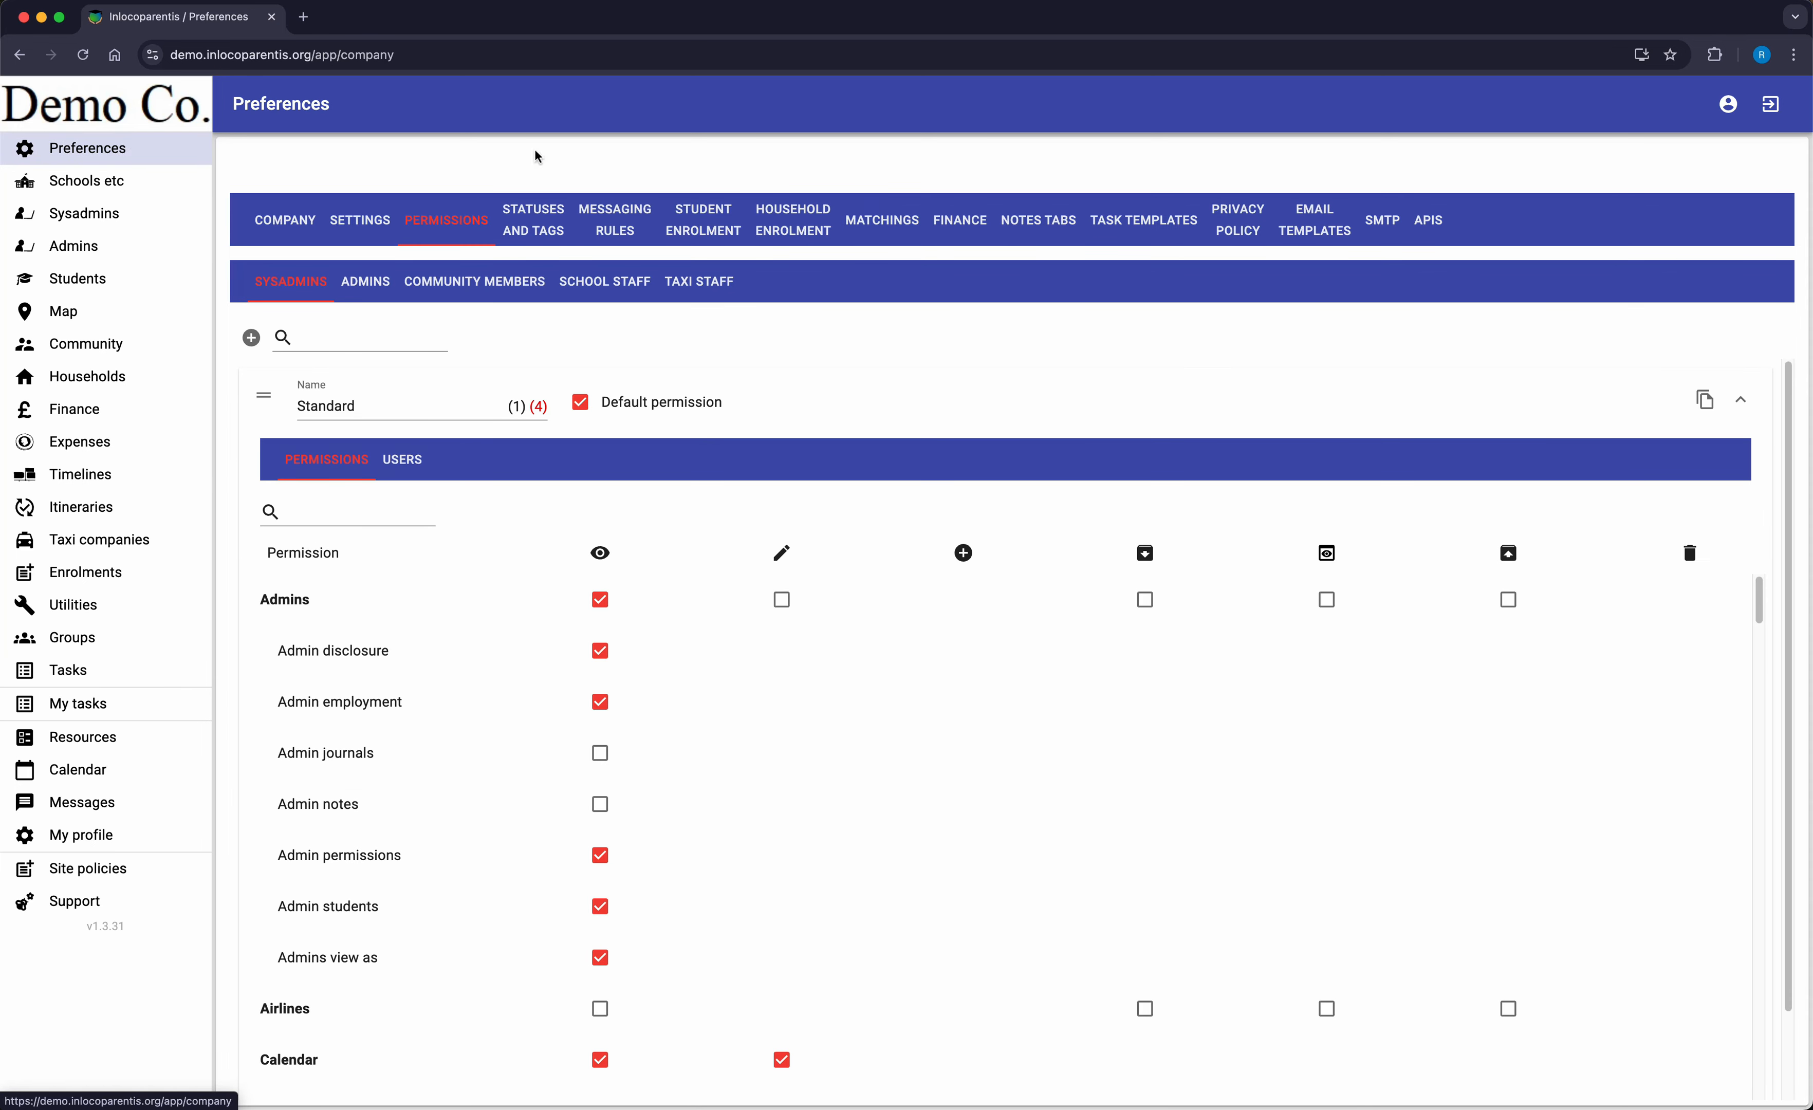
{"action": "left_click", "coordinate": [1139, 225]}
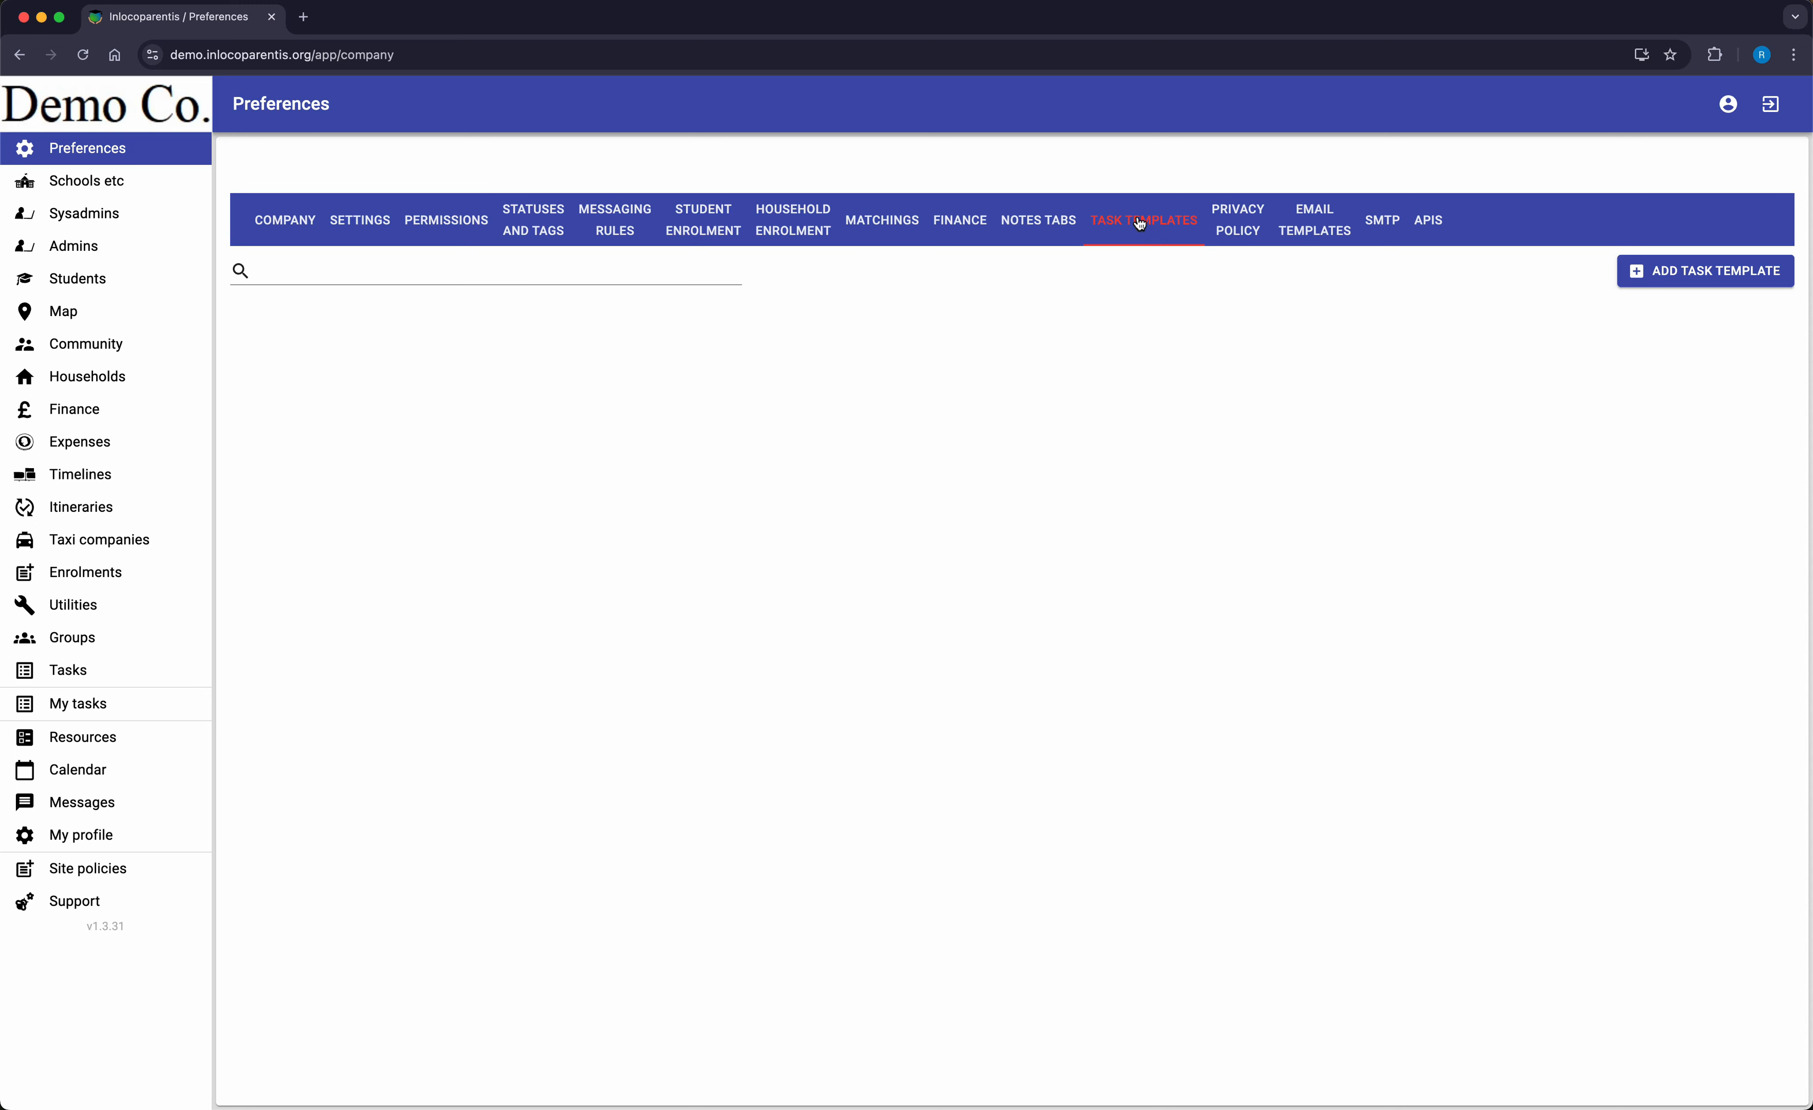
{"action": "left_click", "coordinate": [1749, 273]}
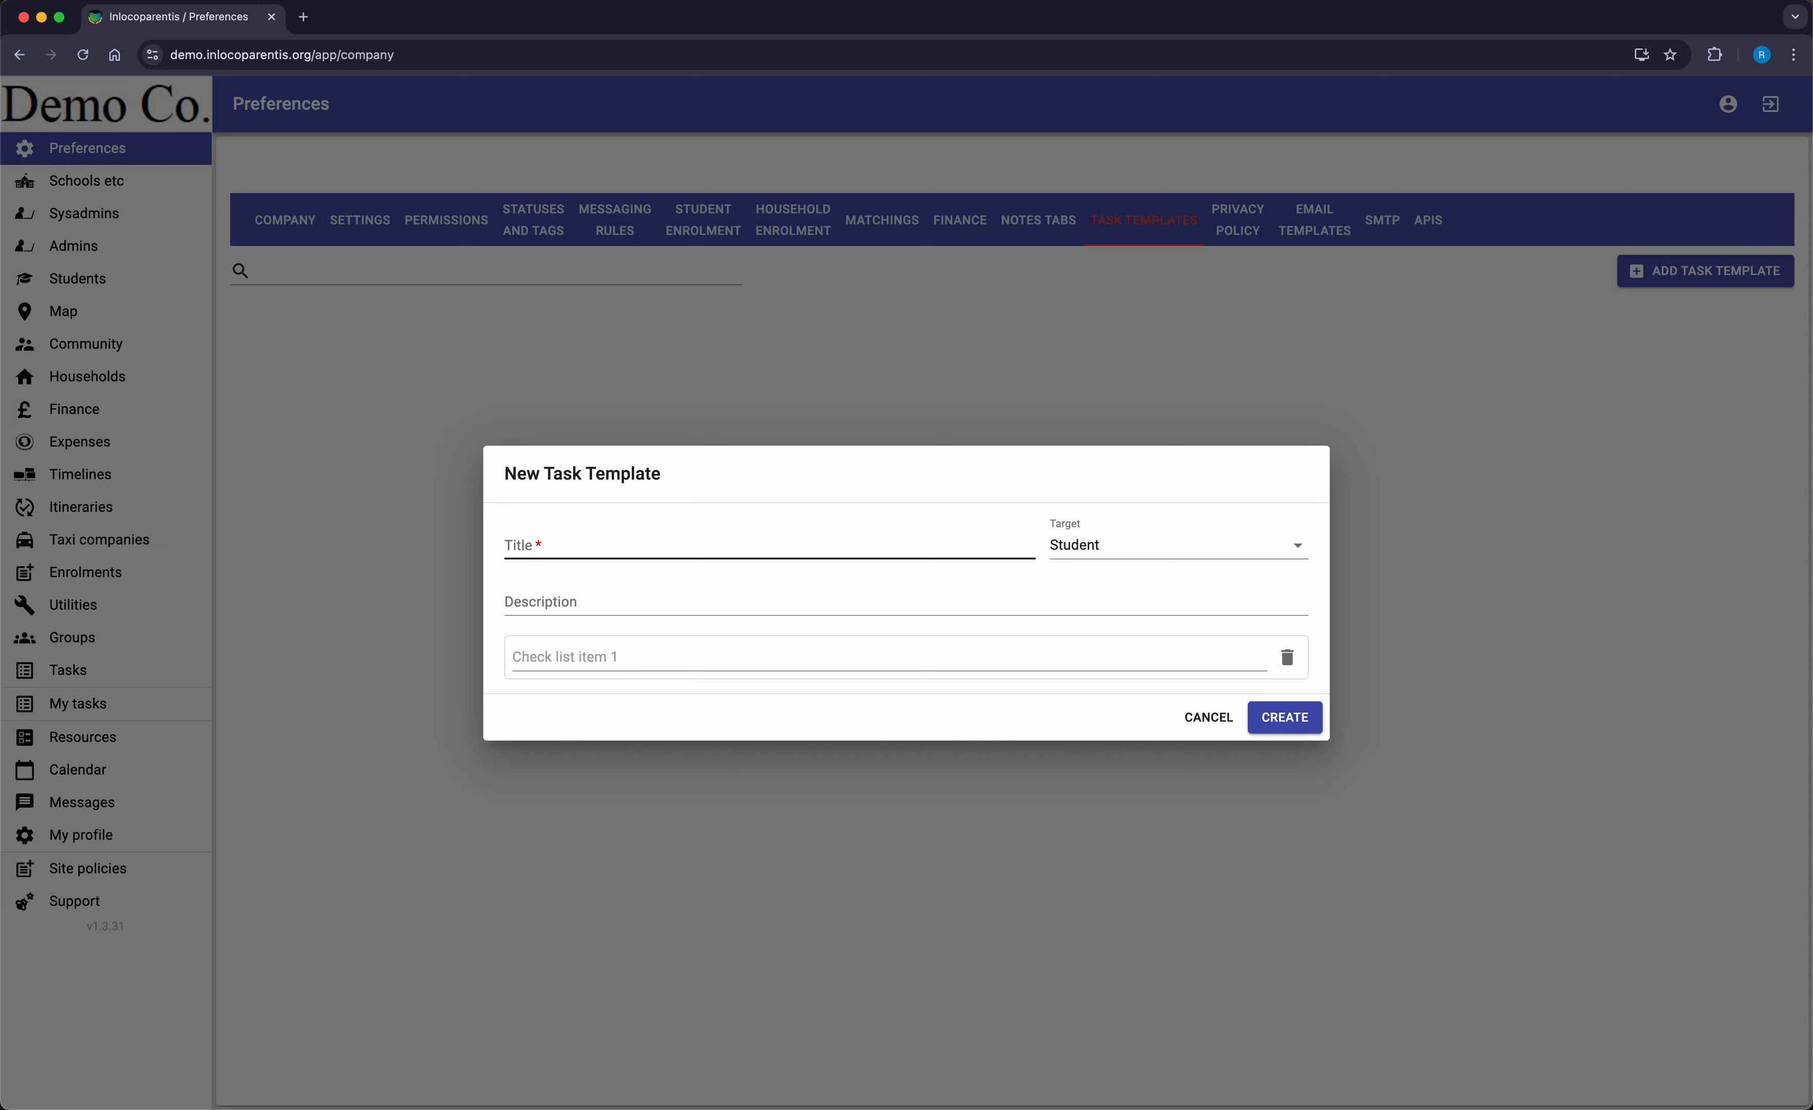
{"action": "left_click", "coordinate": [591, 542]}
{"action": "type", "text": "Student Onboarding"}
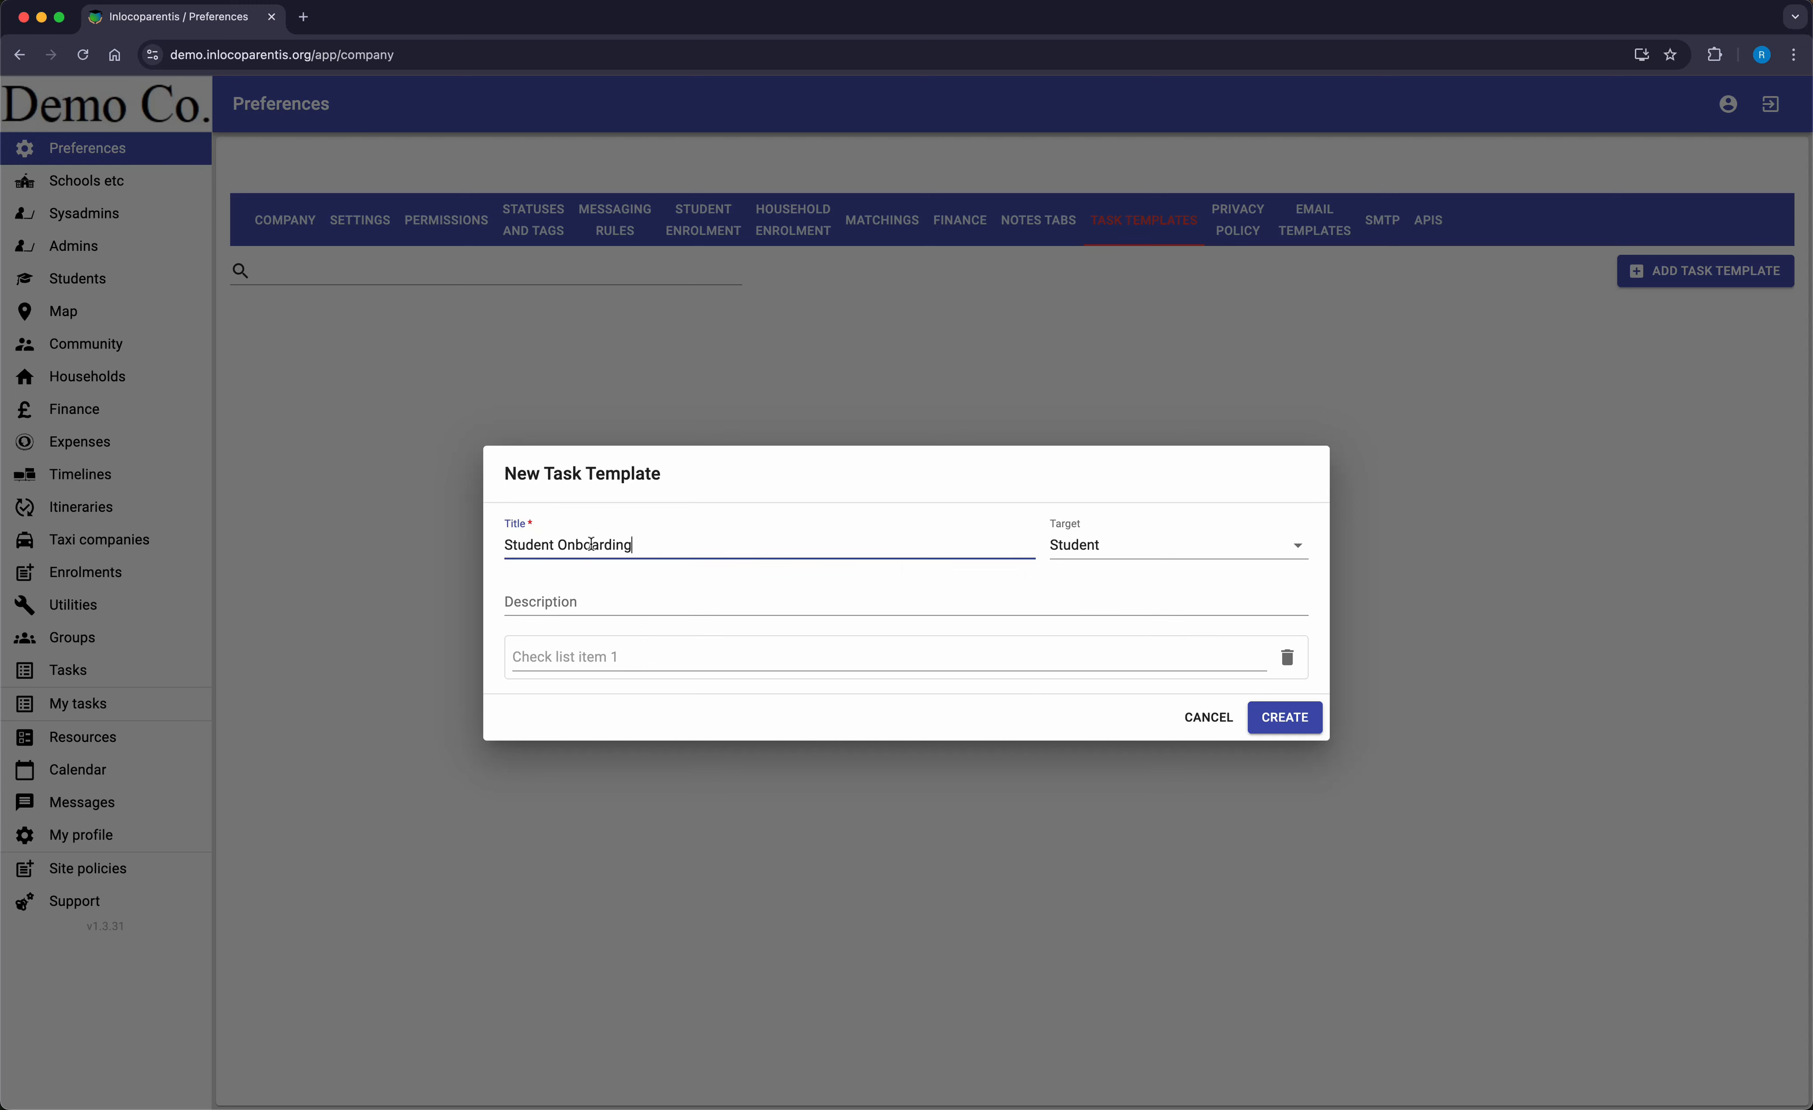
{"action": "left_click", "coordinate": [1167, 545]}
{"action": "left_click", "coordinate": [1167, 544]}
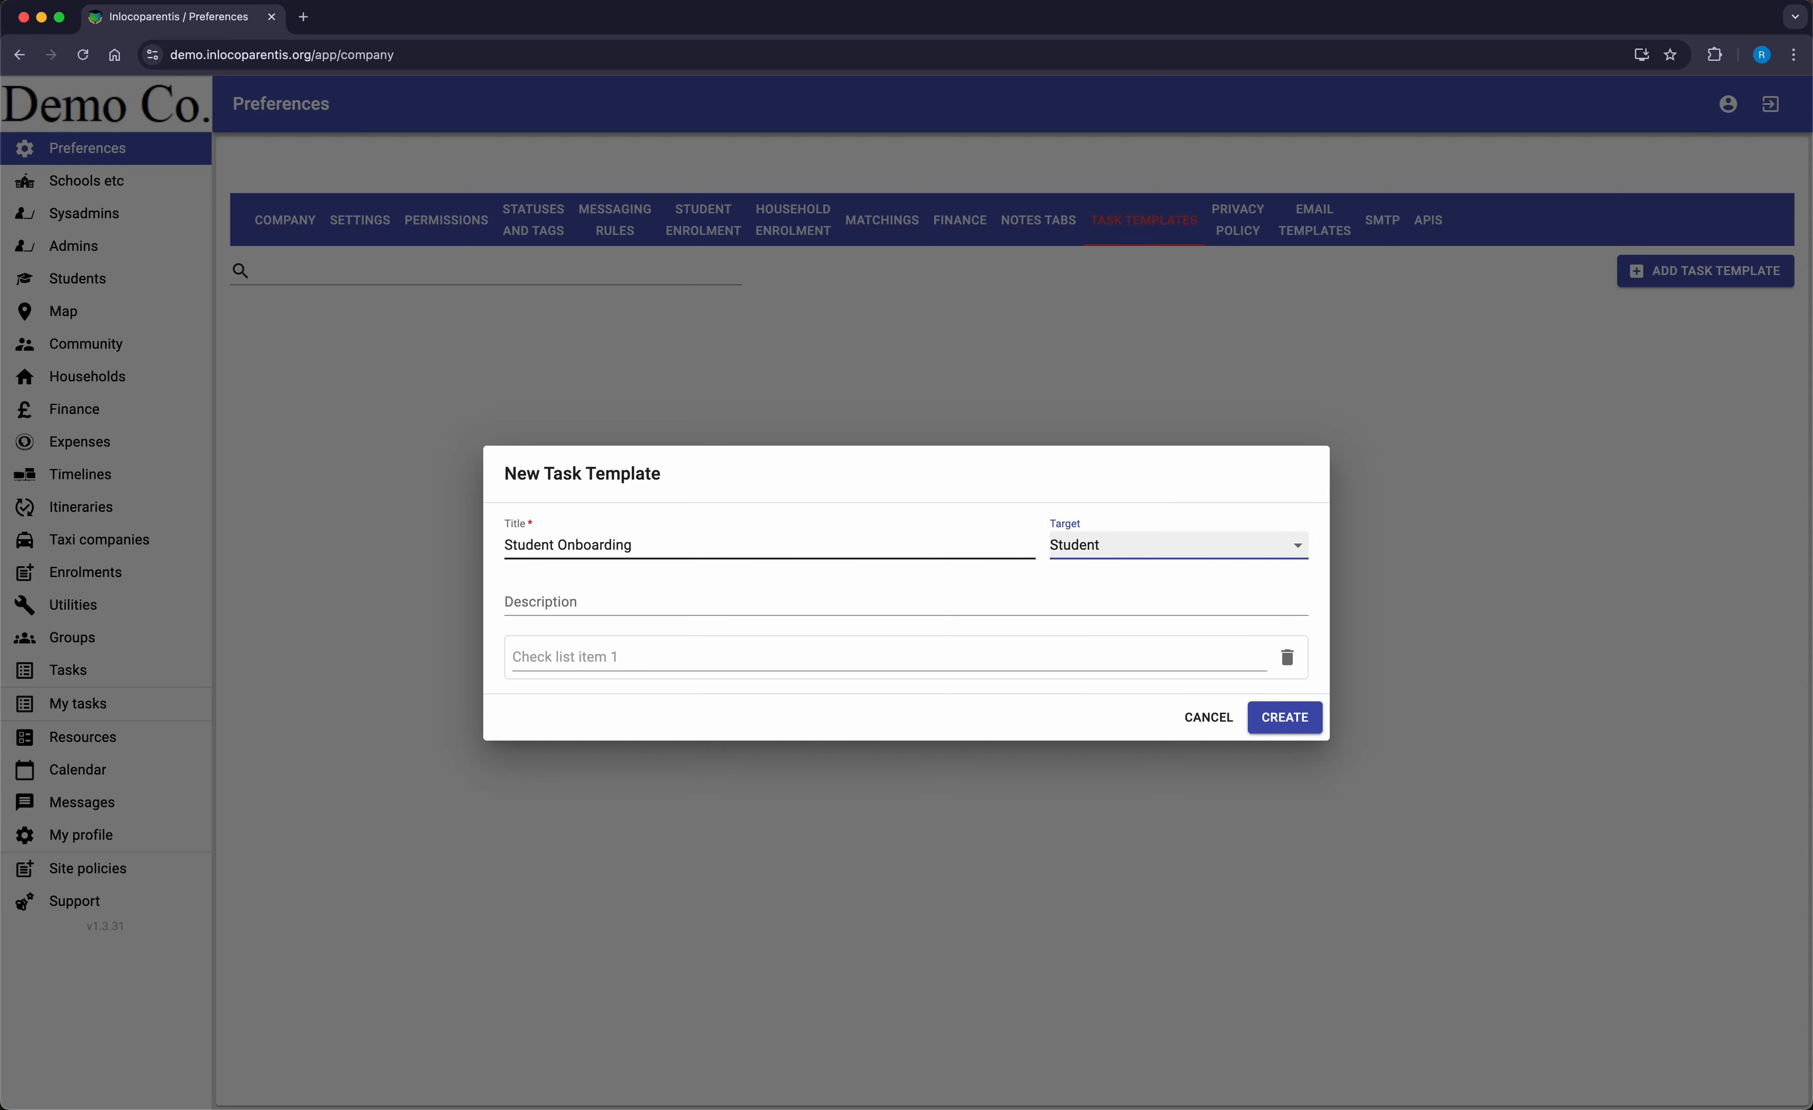
Step: Add the checklist items "Collect the student's personal details (full name, date of birth, nationality)." and "Record their contact information (email, phone number, WhatsApp)."
{"action": "left_click", "coordinate": [553, 658]}
{"action": "type", "text": "Collect the student’s personal details (full name, date of birth, nationality)."}
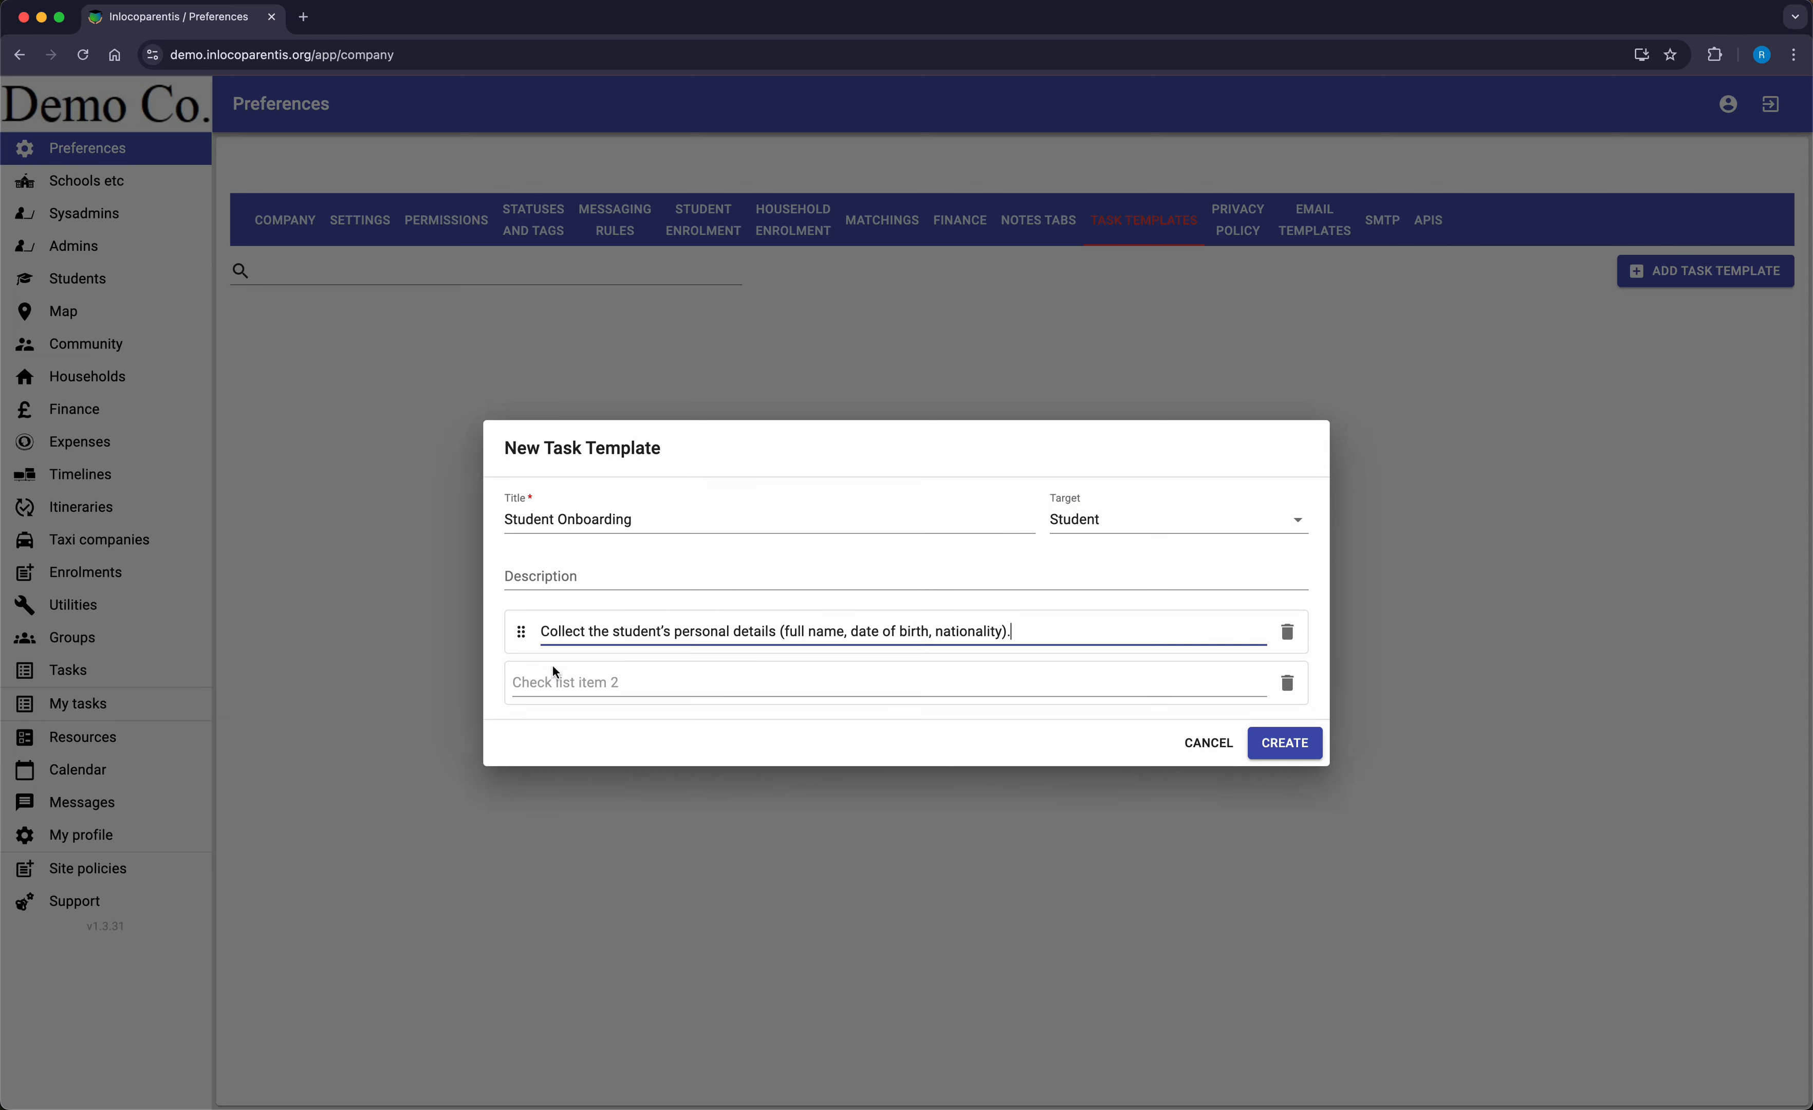
{"action": "left_click", "coordinate": [615, 688]}
{"action": "type", "text": "Record their contact information (email, phone number, WhatsApp)."}
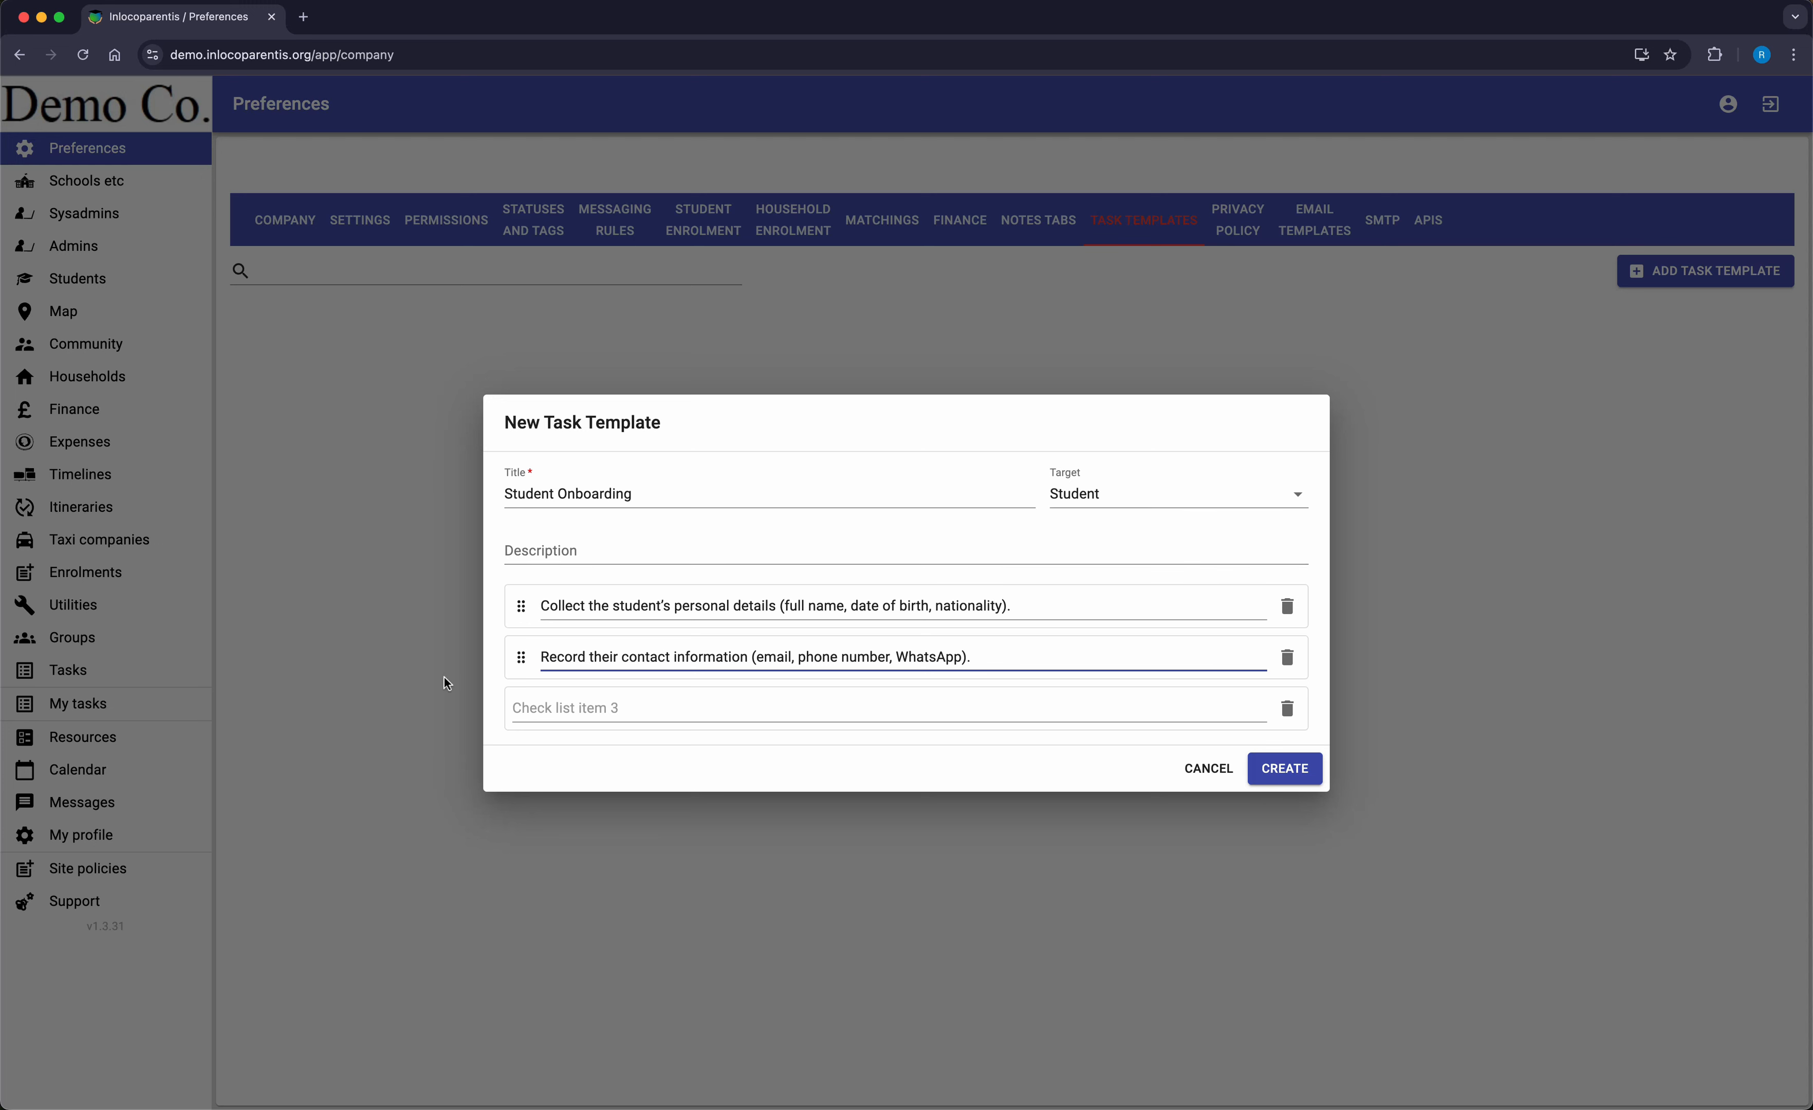
Step: Add the checklist item "Collect and verify their ID documents (passport, ID card, etc.)." and create the Student Onboarding template
{"action": "left_click", "coordinate": [560, 711]}
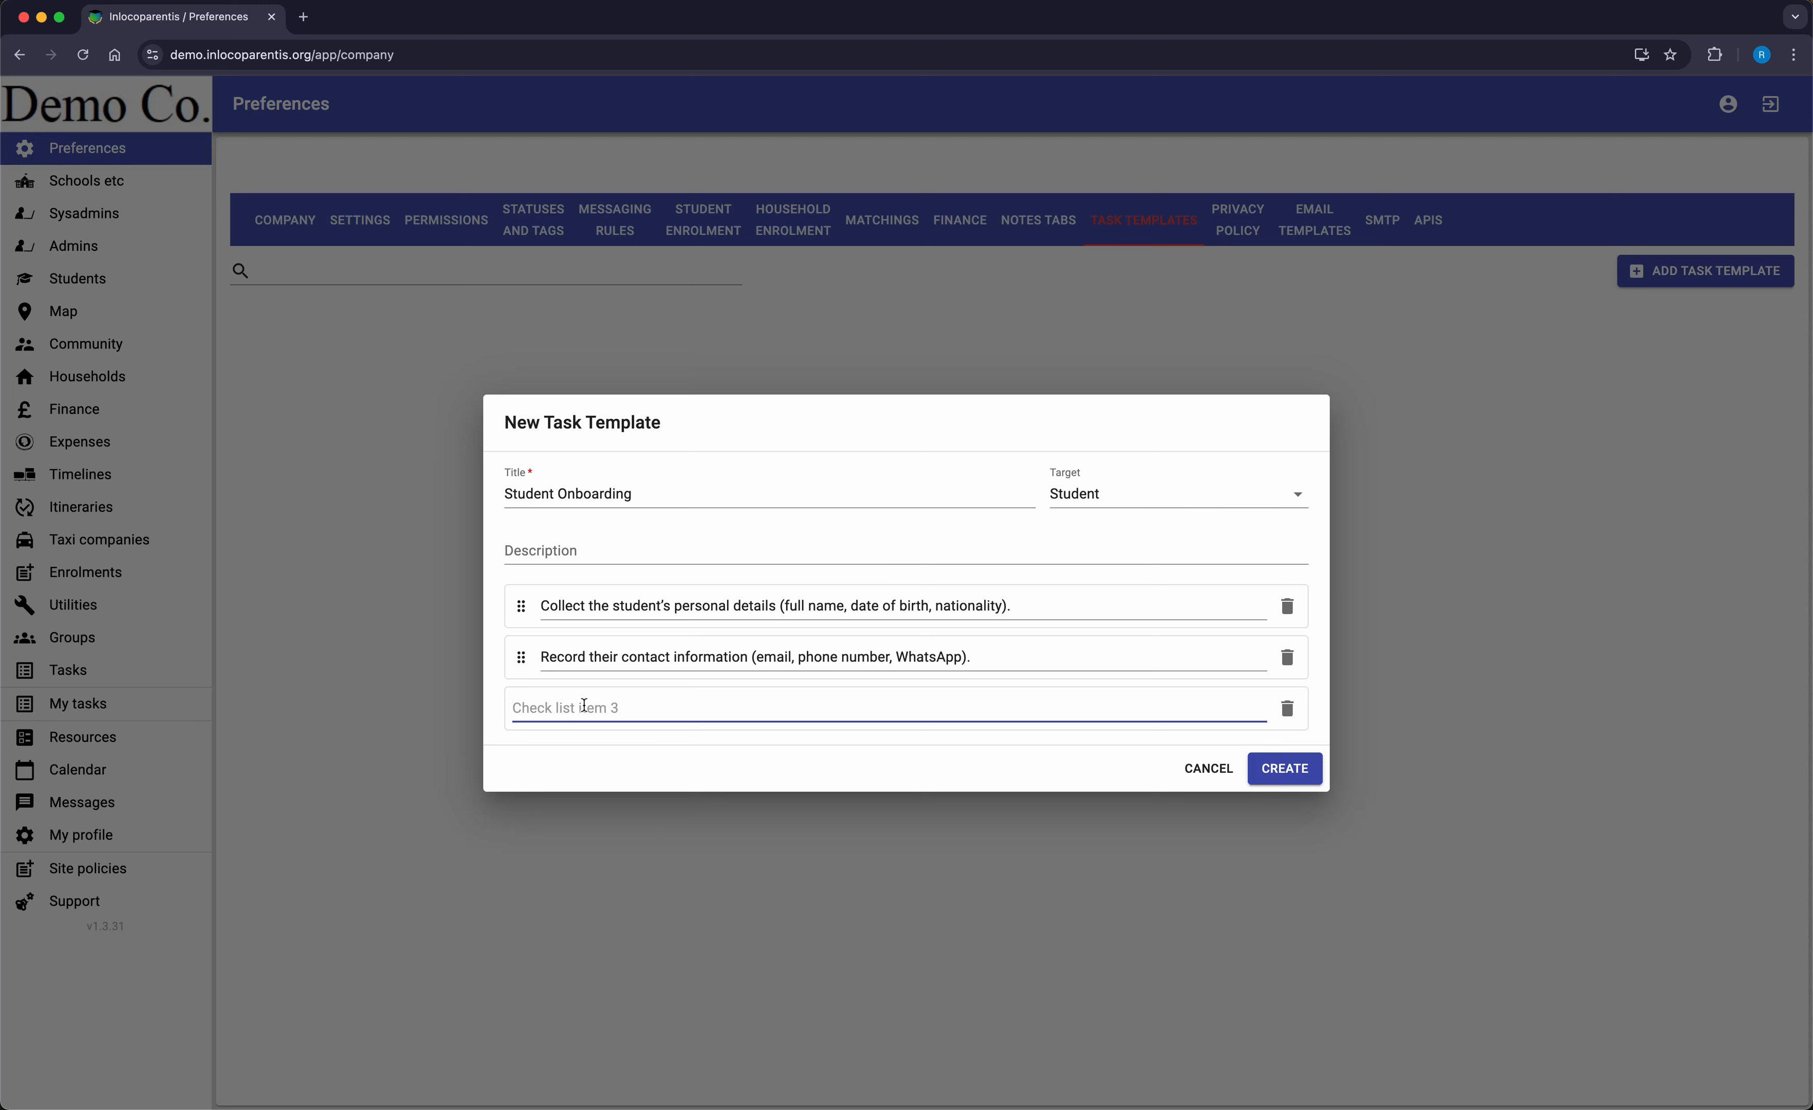
{"action": "type", "text": "Collect and verify their ID documents (passport, ID card, etc.)."}
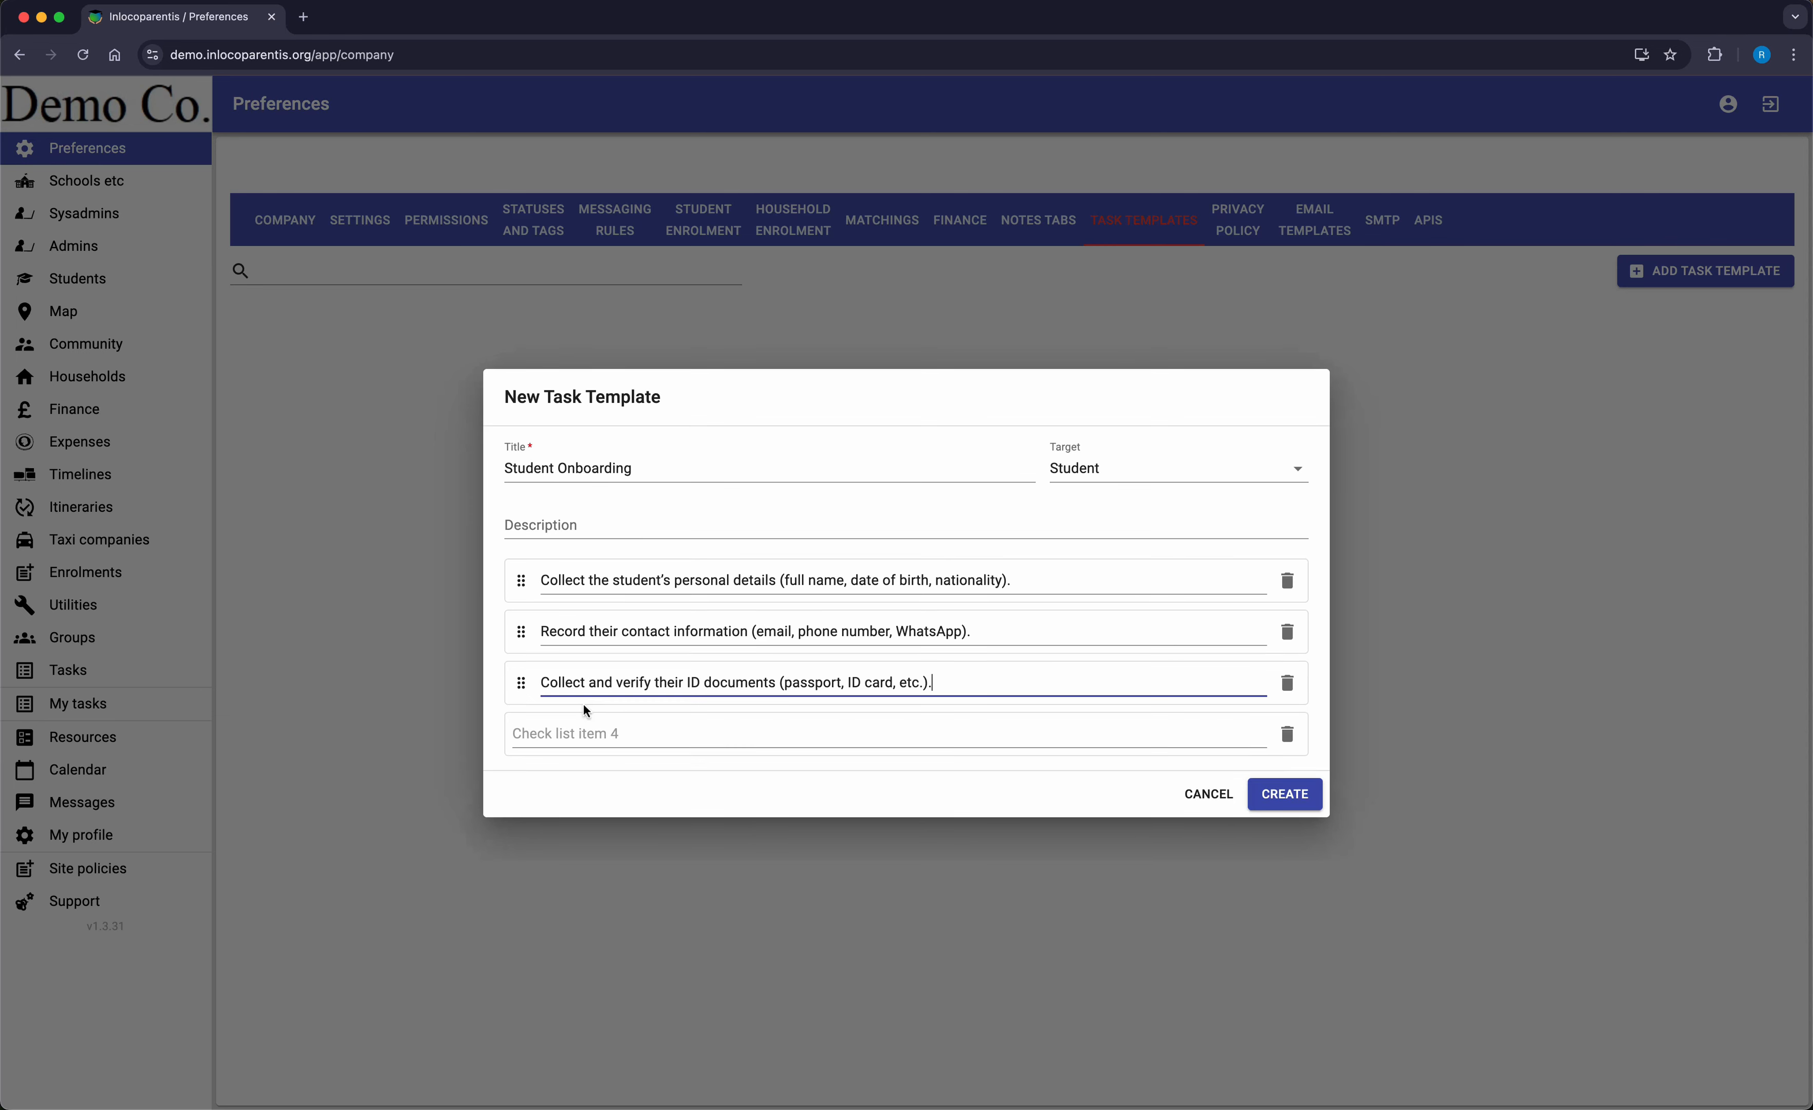
{"action": "left_click", "coordinate": [1303, 798]}
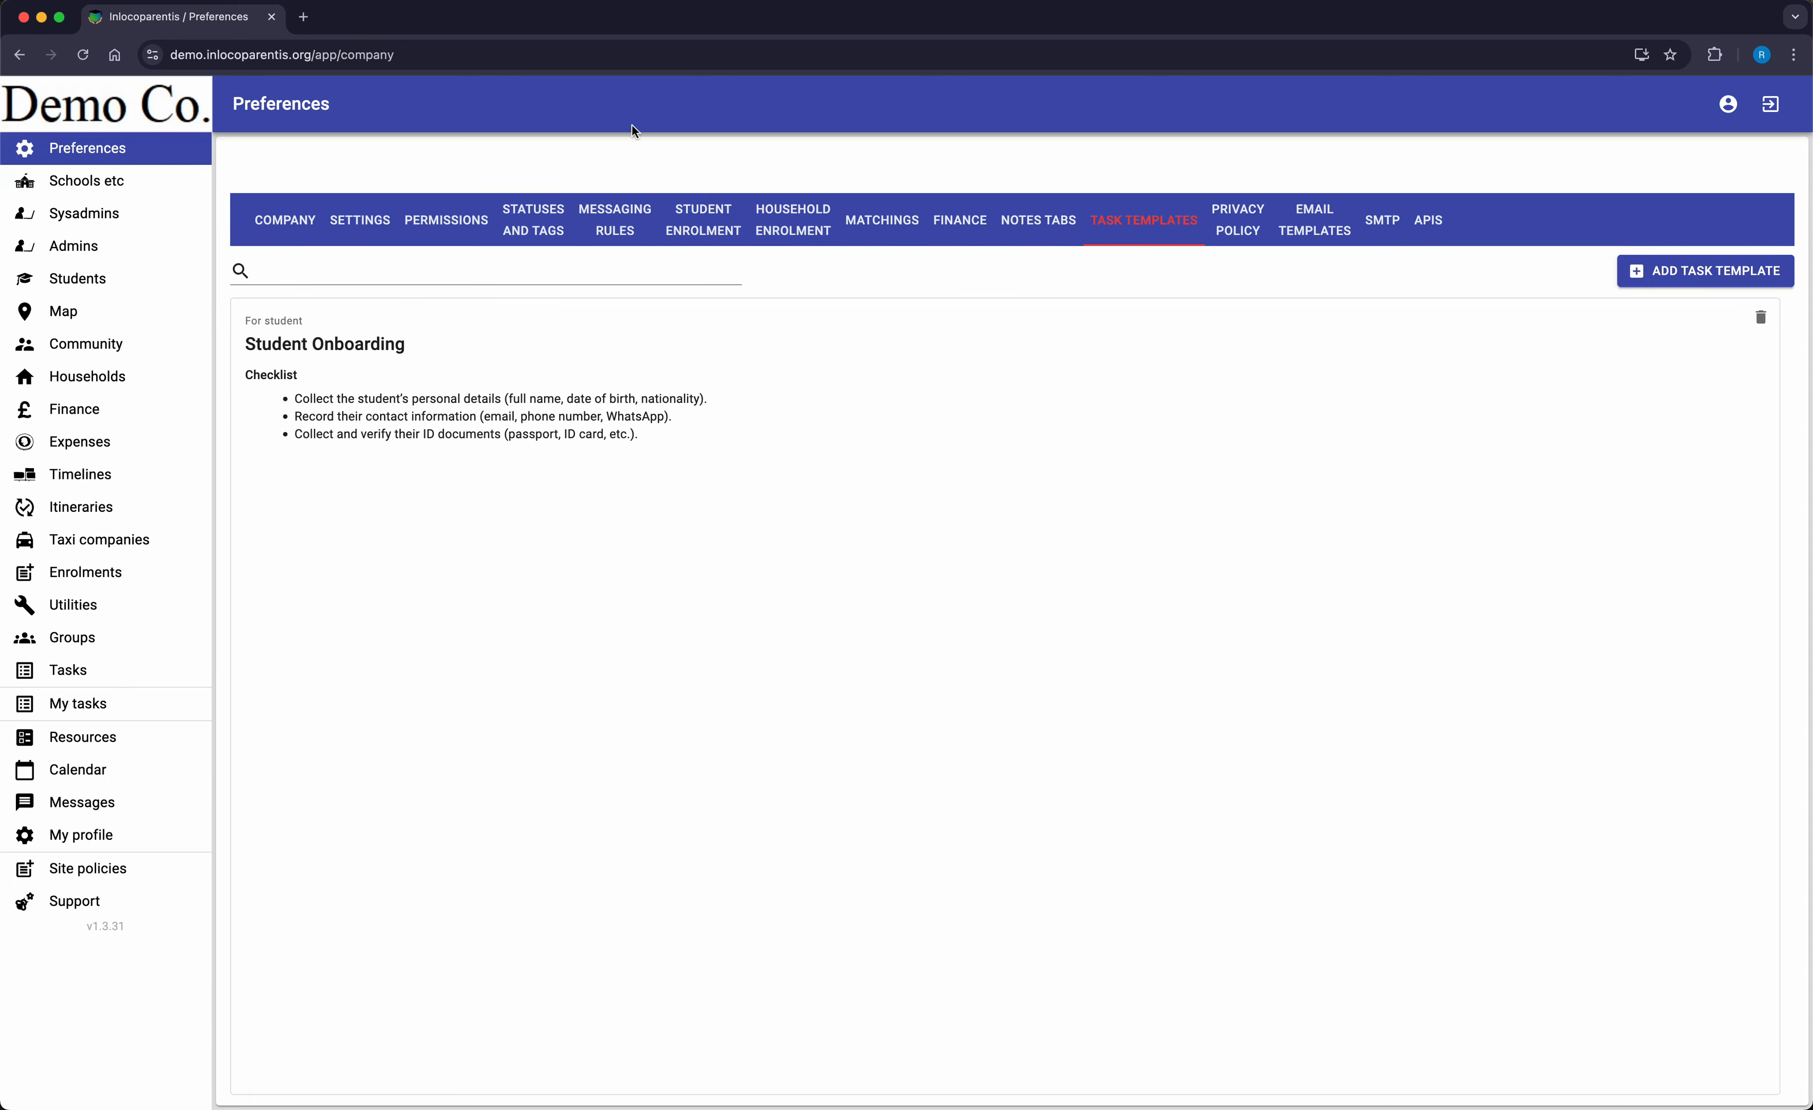
Step: Turn on multiple selection in the Students list and select the first, third and fifth students
{"action": "left_click", "coordinate": [90, 280]}
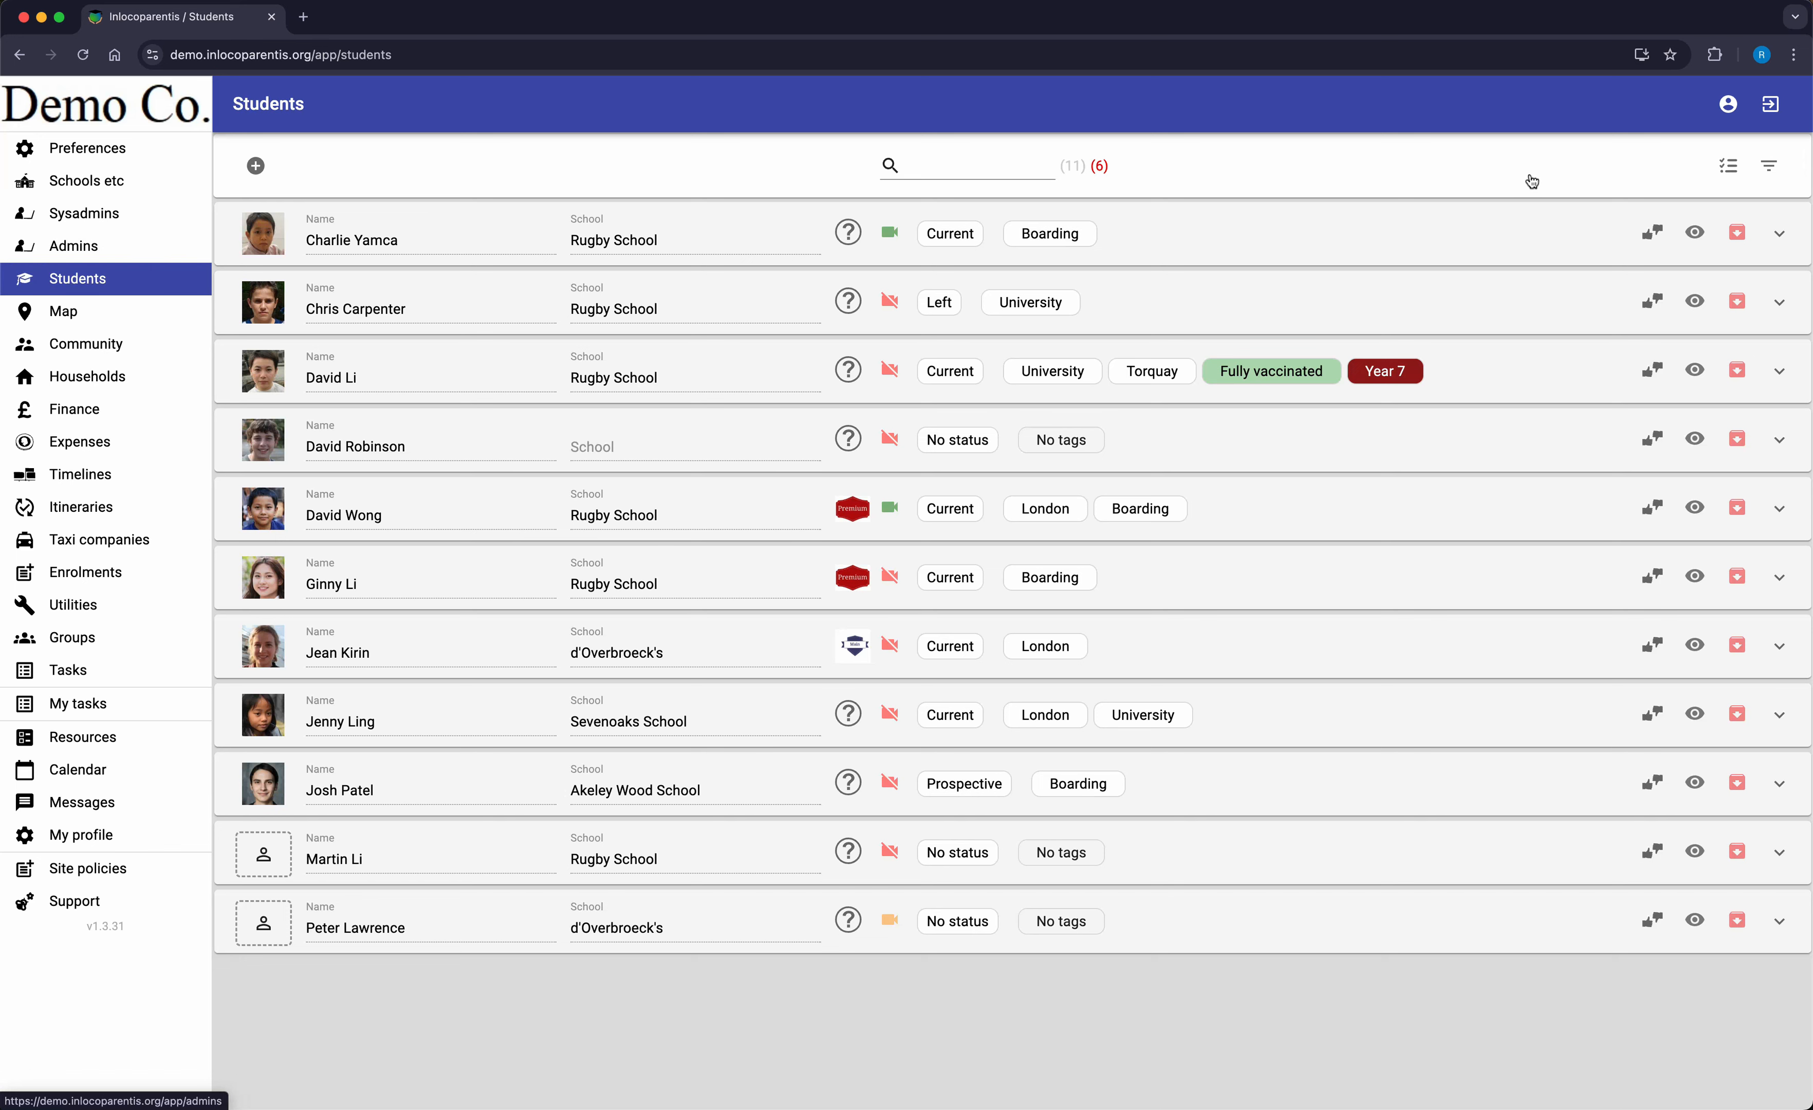
{"action": "left_click", "coordinate": [1724, 168]}
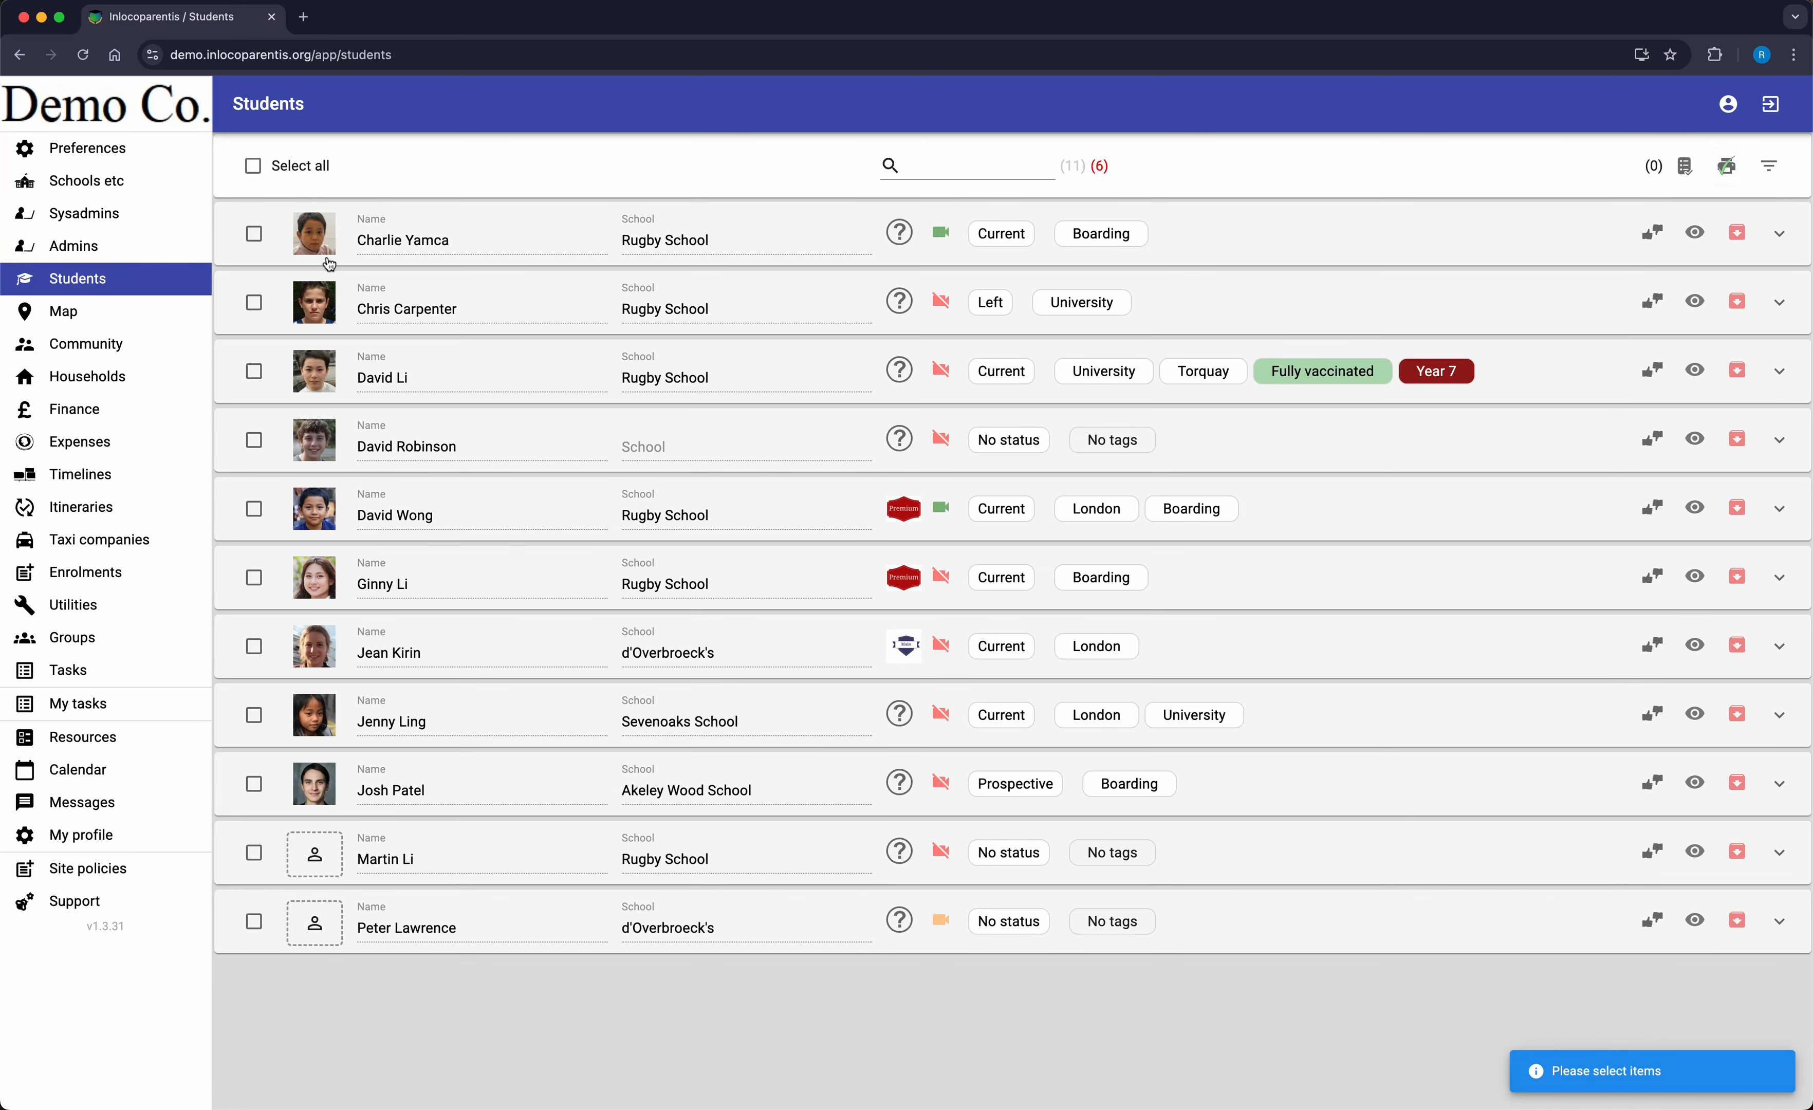
{"action": "left_click", "coordinate": [254, 234]}
{"action": "left_click", "coordinate": [254, 371]}
{"action": "left_click", "coordinate": [254, 509]}
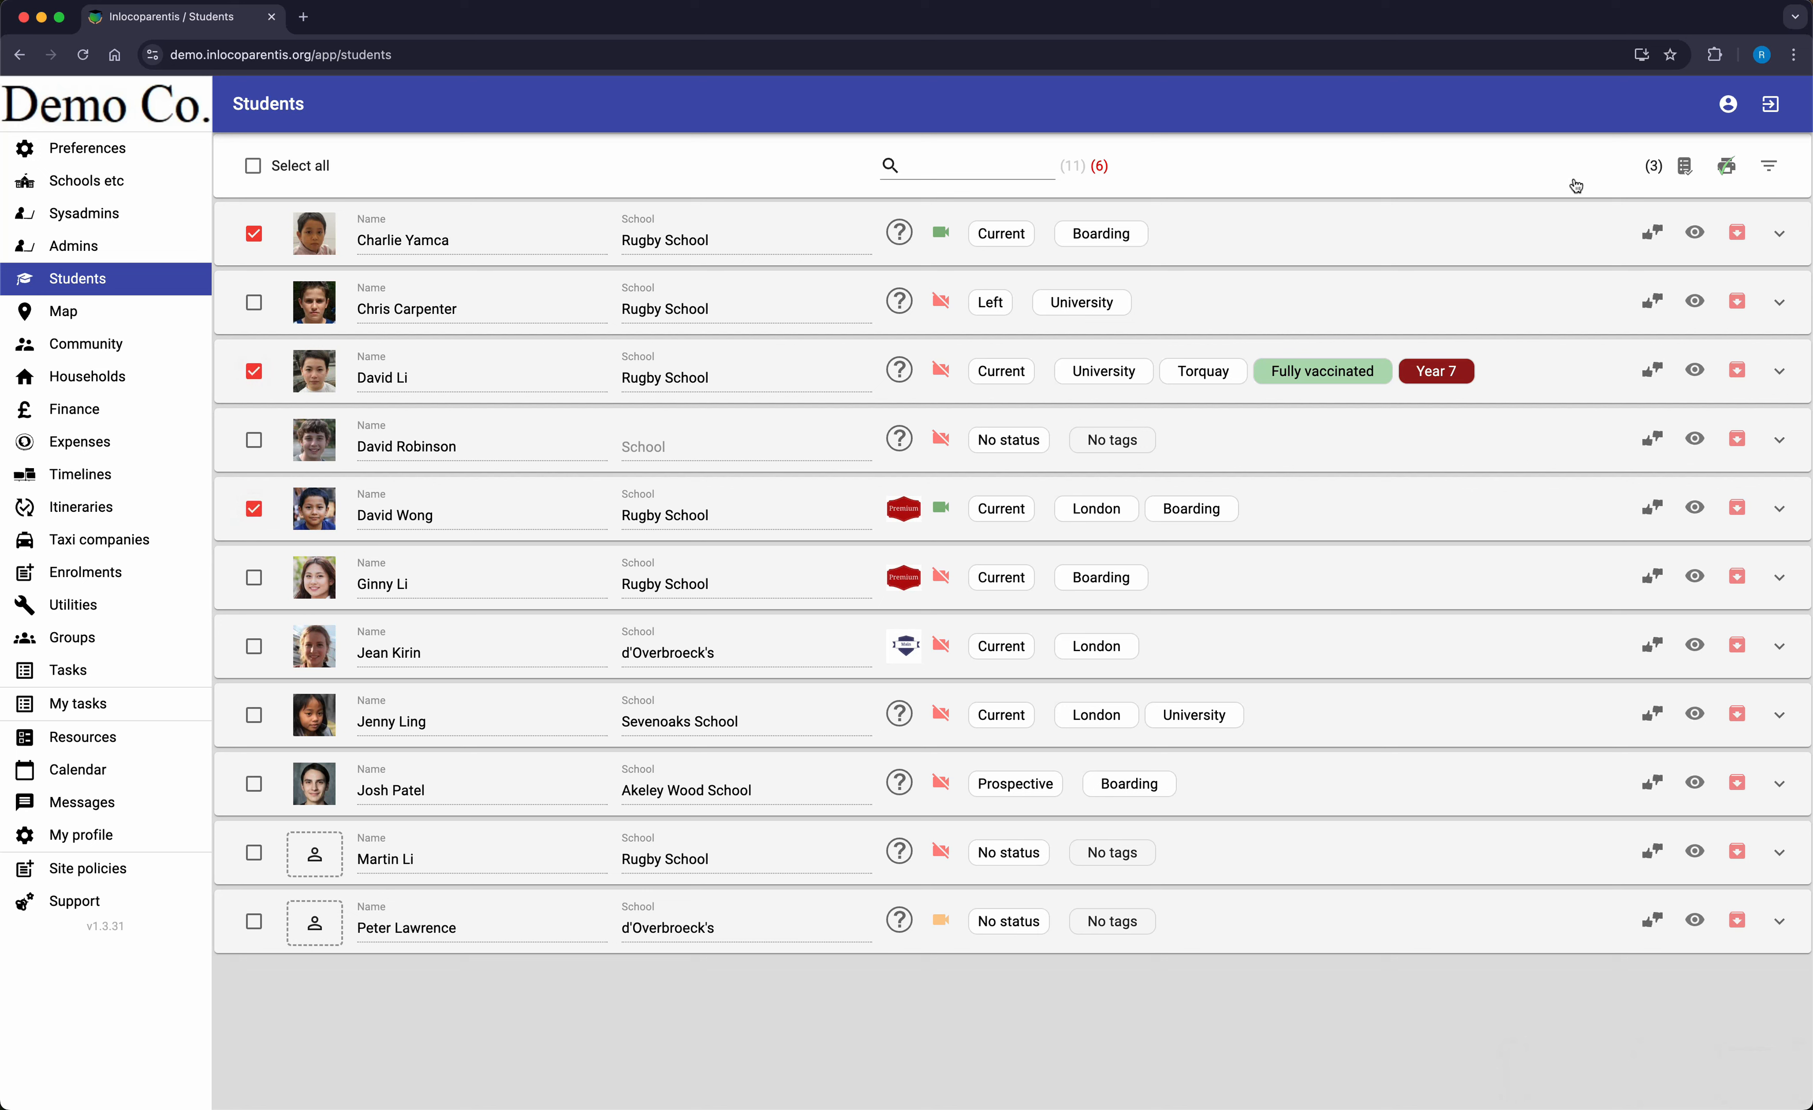
Step: Start a new task for the selected students and apply the Student Onboarding template
{"action": "left_click", "coordinate": [1682, 169]}
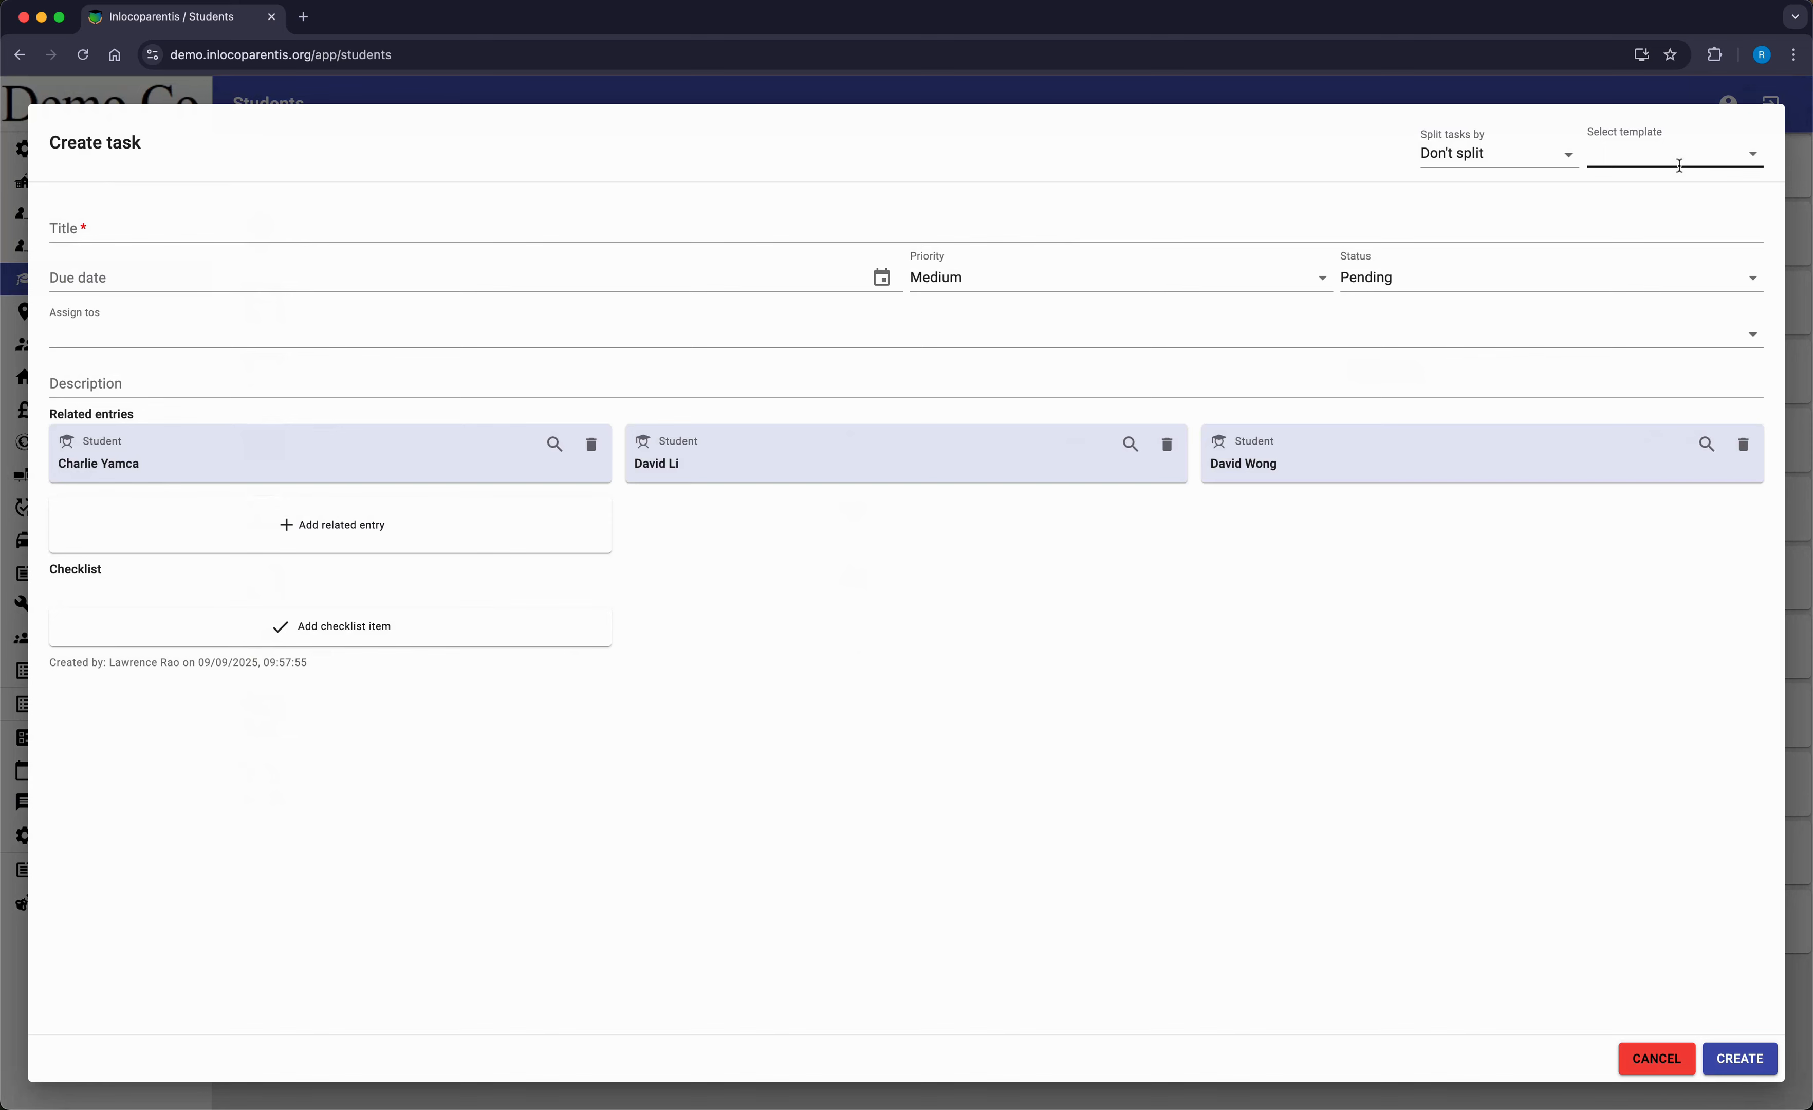
{"action": "left_click", "coordinate": [1675, 158]}
{"action": "left_click", "coordinate": [1696, 195]}
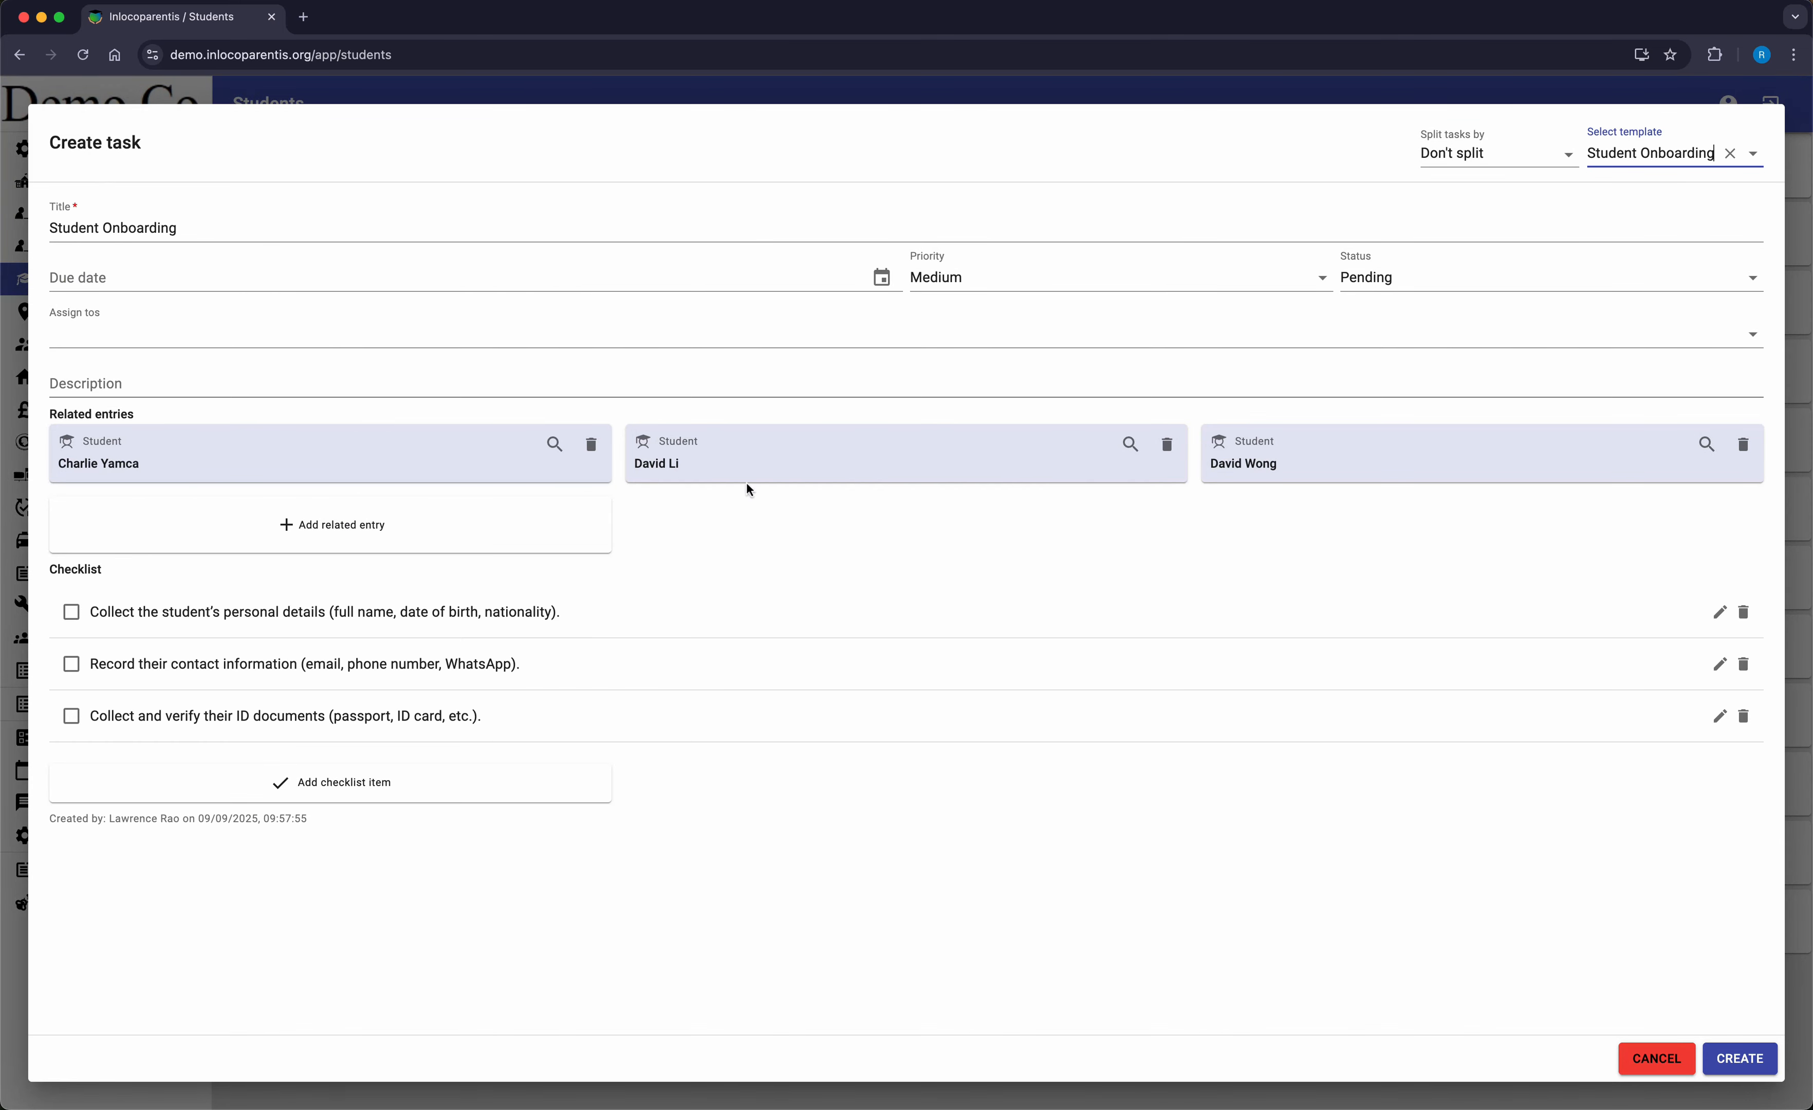
Step: Add the checklist item "Document emergency contact" to the new task
{"action": "left_click", "coordinate": [380, 790]}
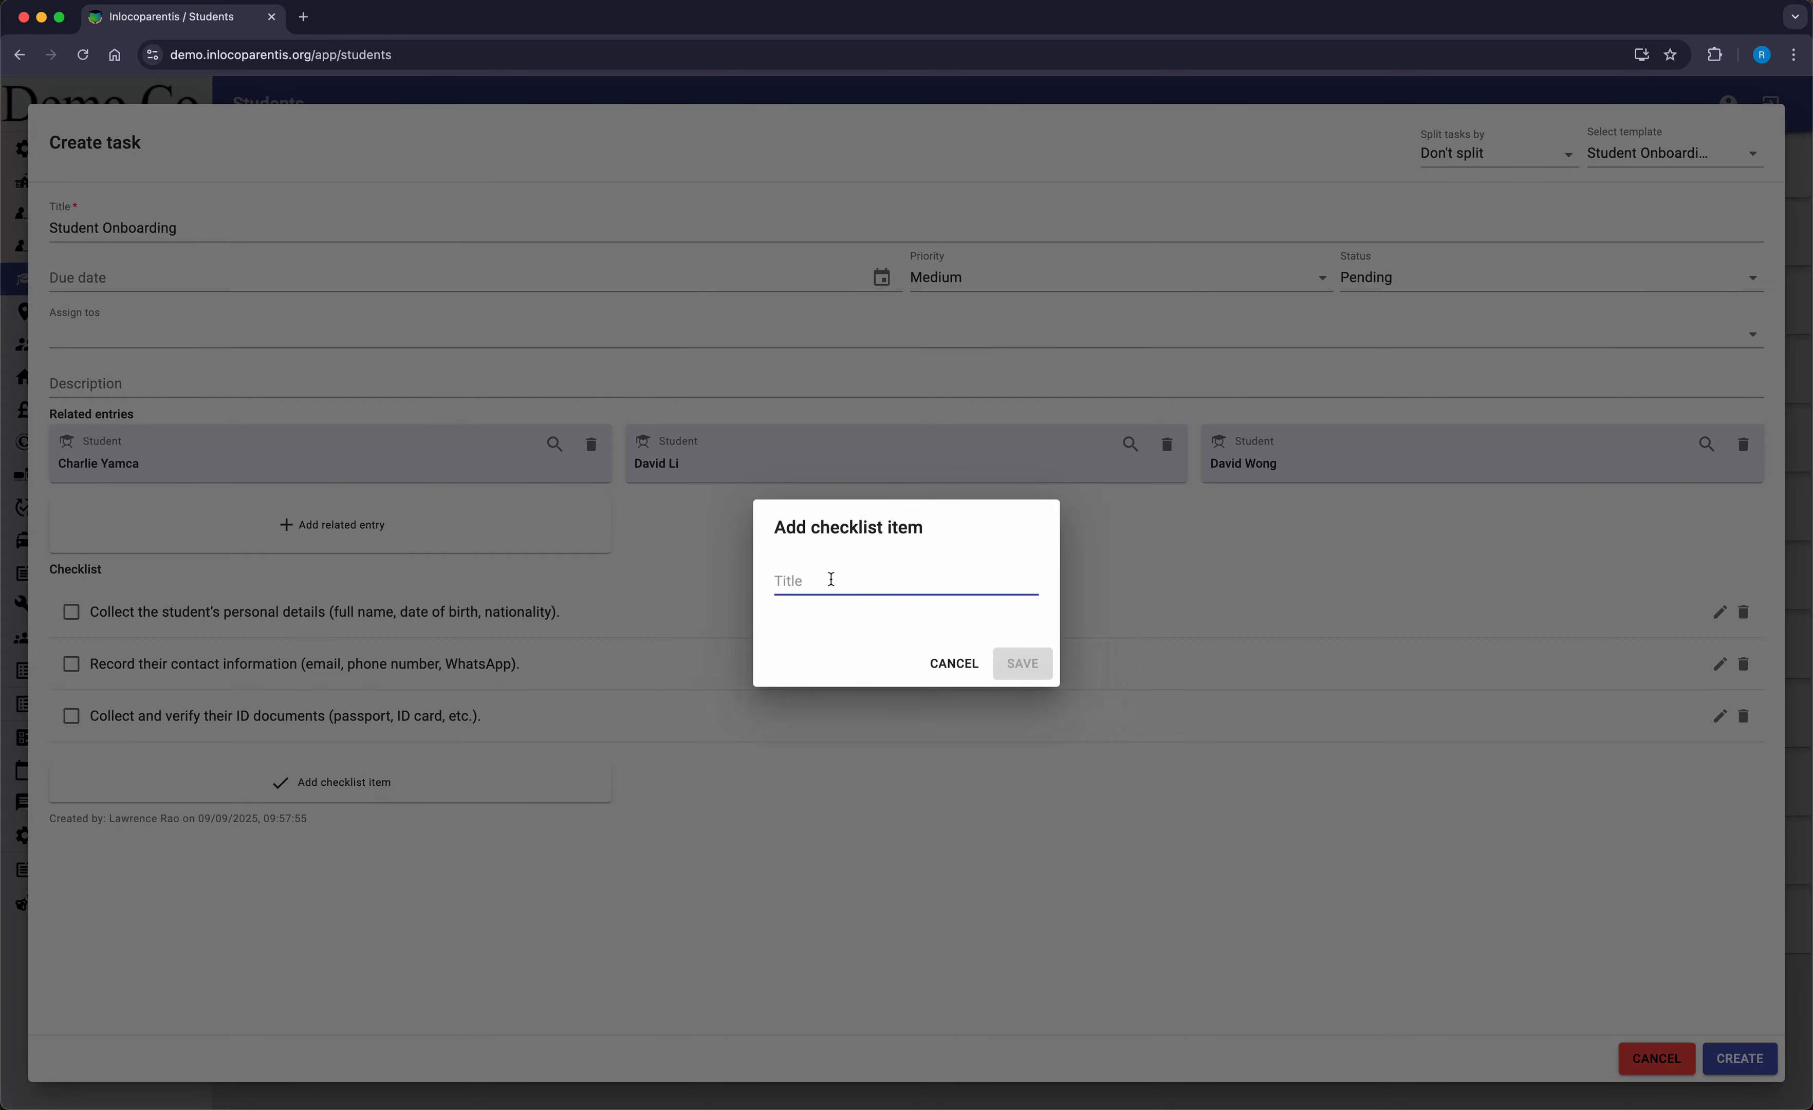
{"action": "type", "text": "Dom"}
{"action": "key", "text": "BackSpace"}
{"action": "type", "text": "c"}
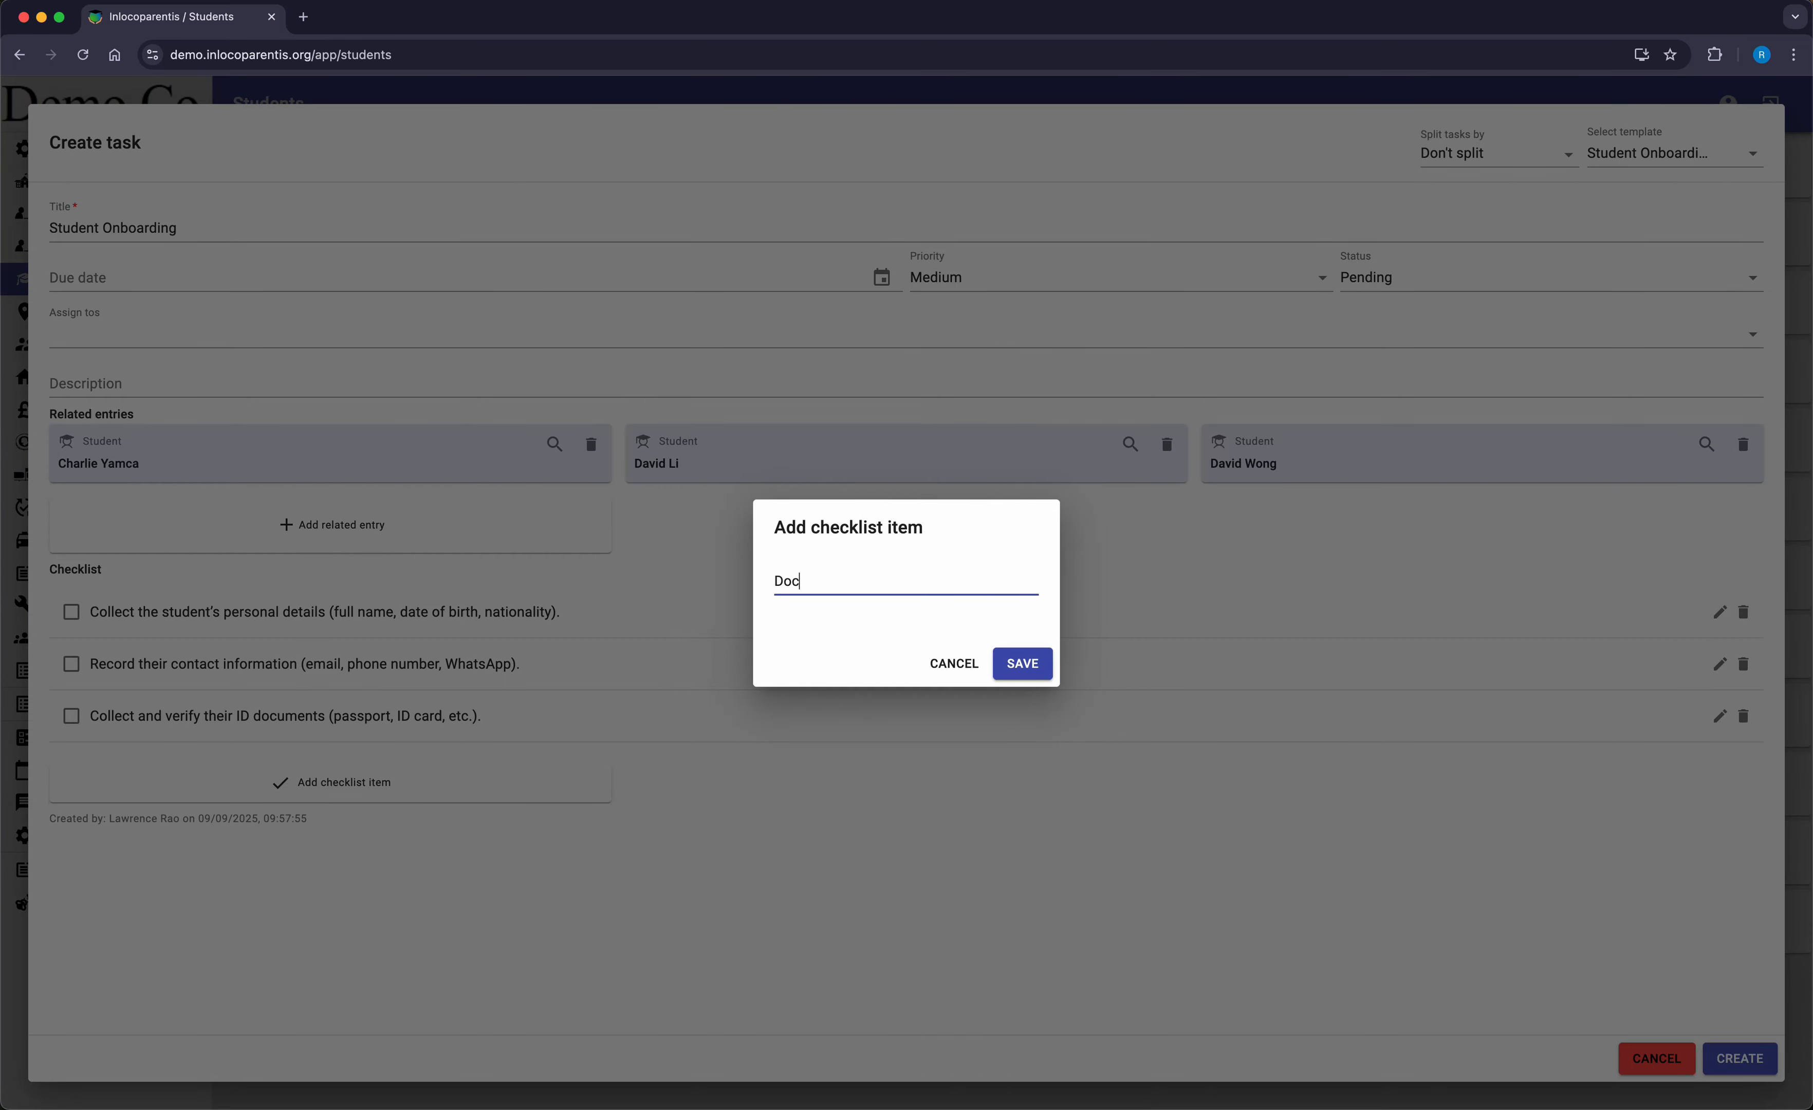
{"action": "type", "text": "ument emergency contact"}
{"action": "left_click", "coordinate": [1018, 661]}
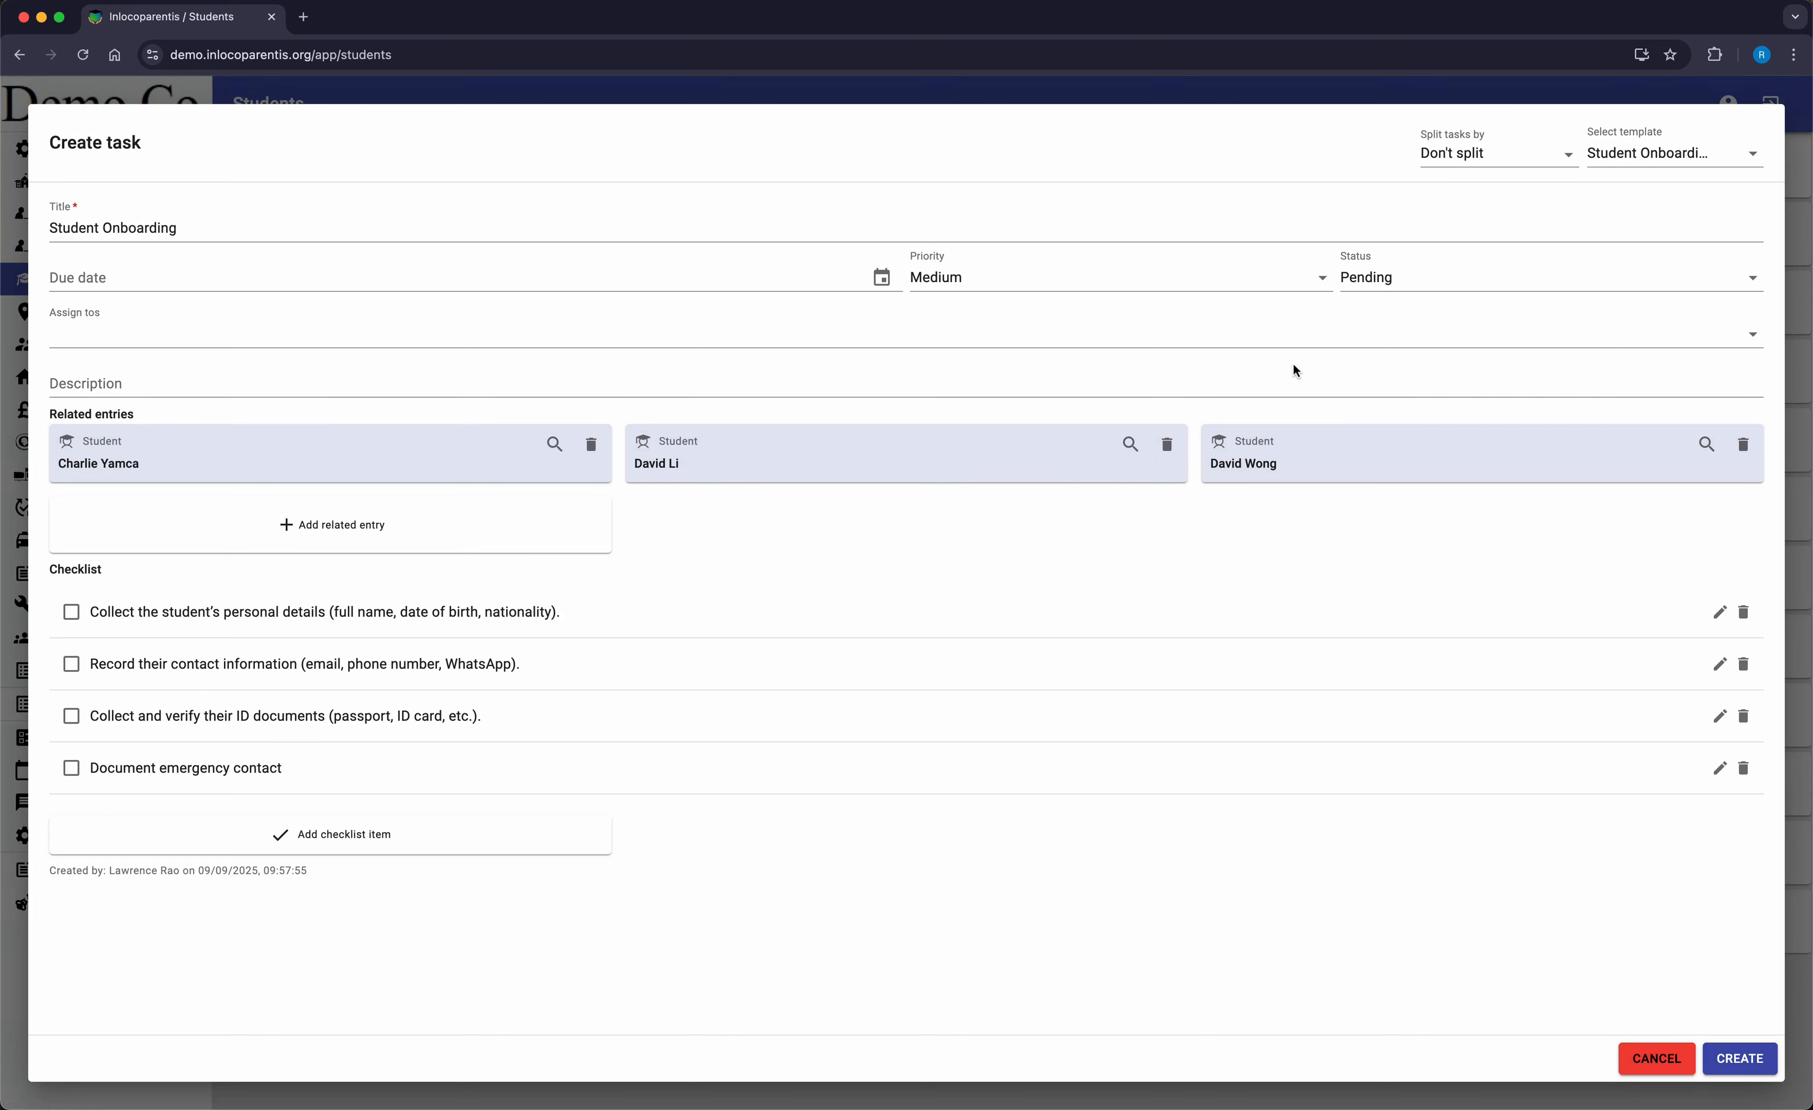
Step: Assign the task to the fifth listed user, create it split by student, and view the resulting entries in Tasks
{"action": "left_click", "coordinate": [1295, 327]}
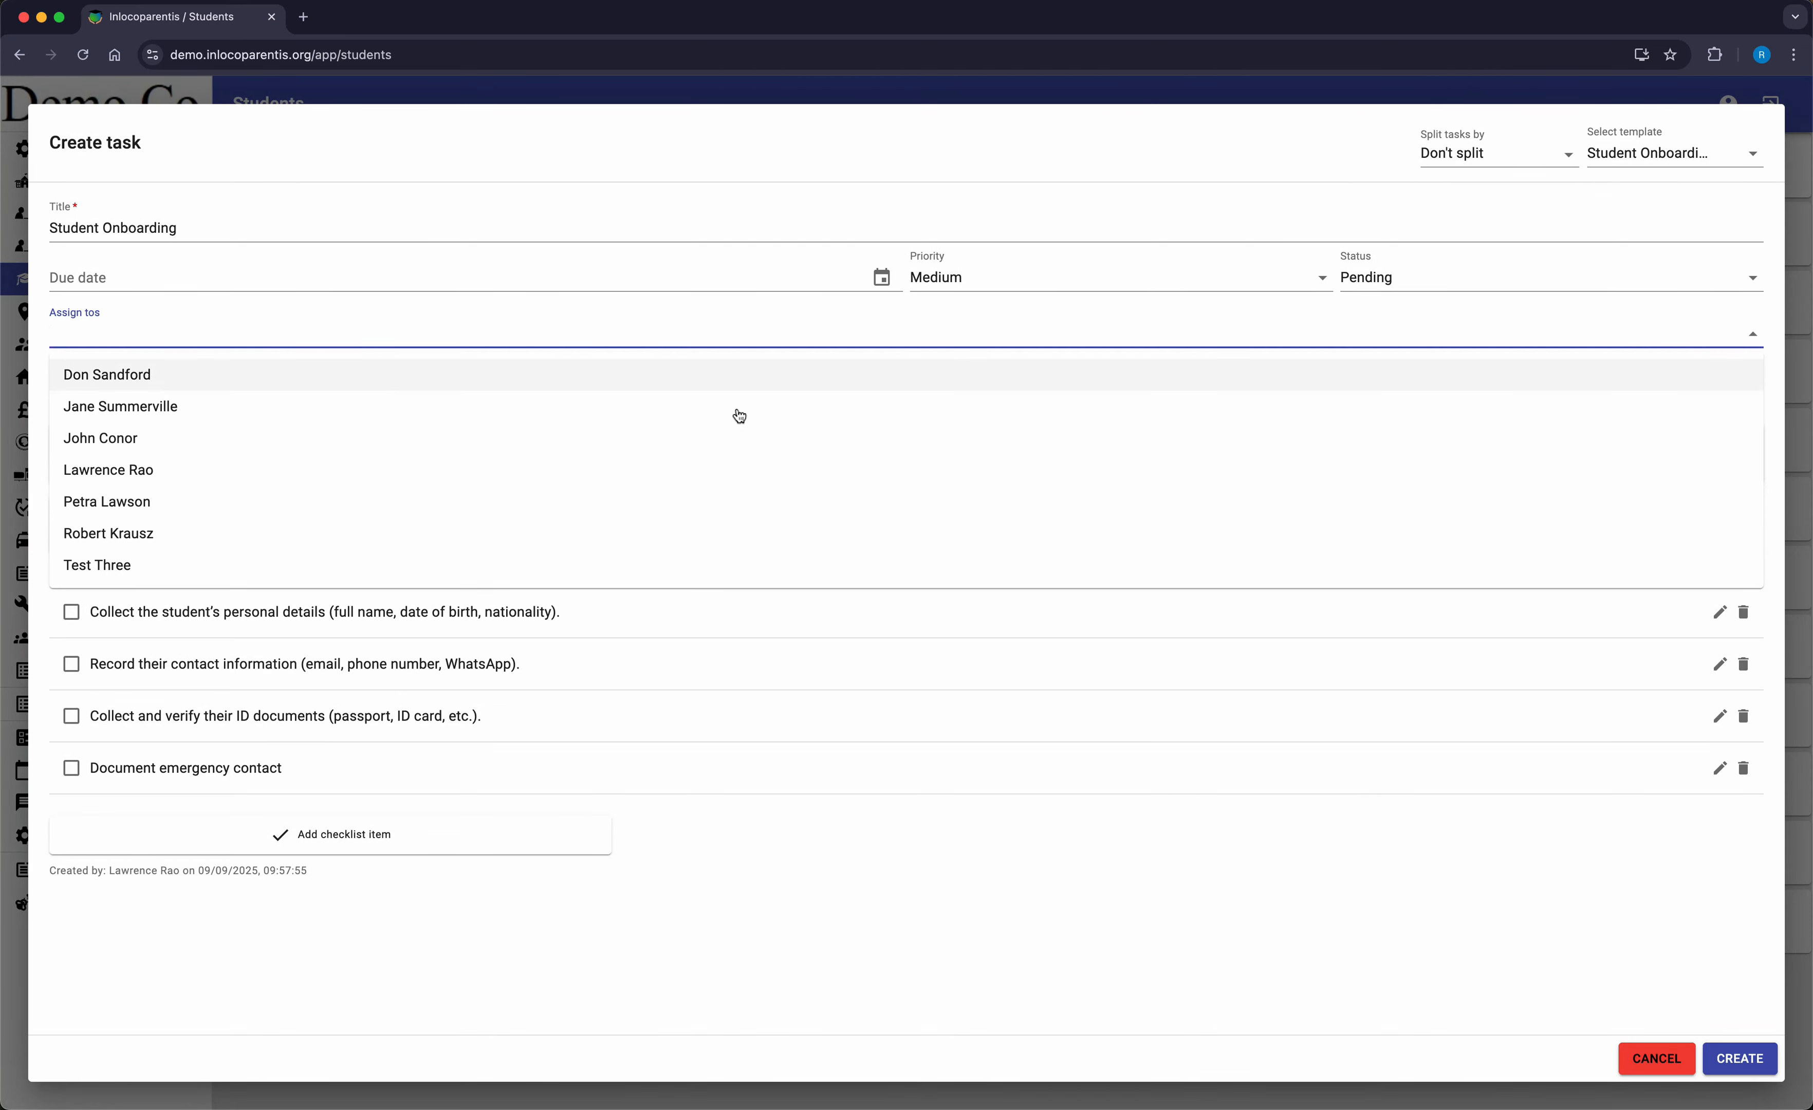
{"action": "left_click", "coordinate": [312, 500]}
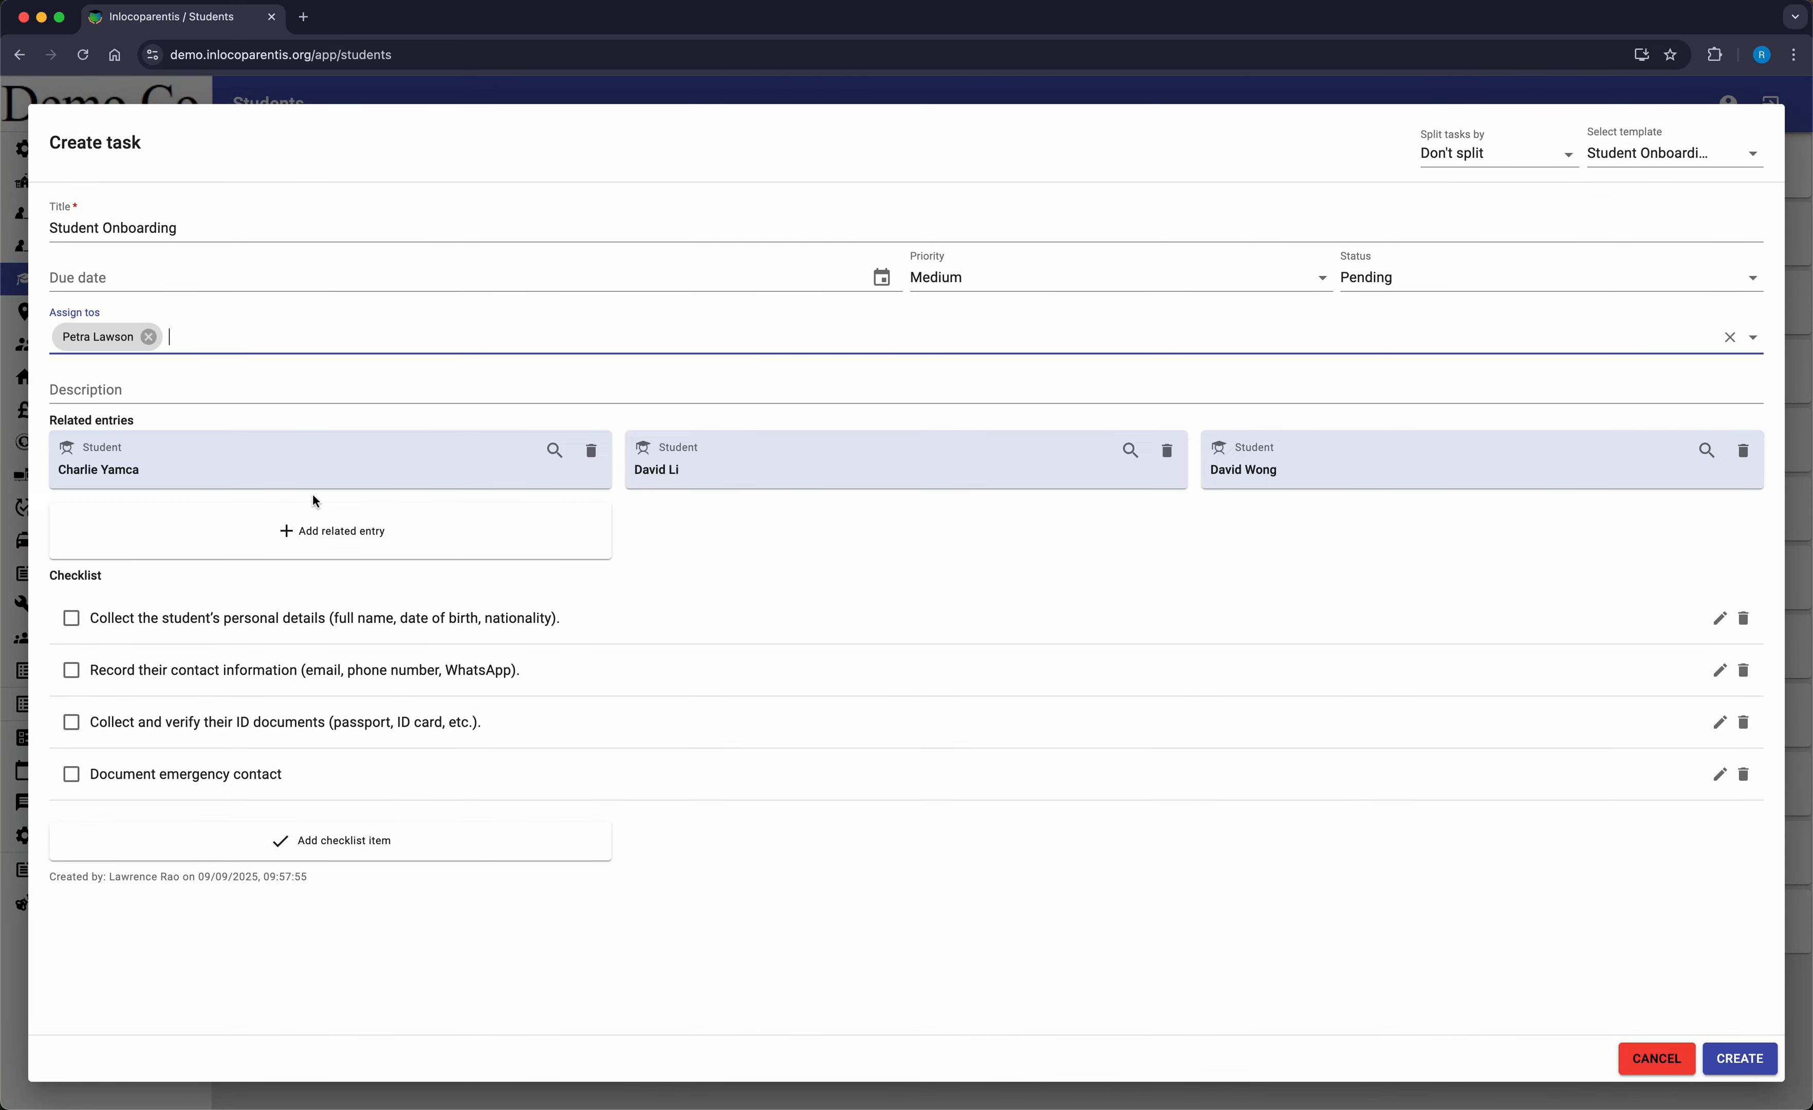
{"action": "left_click", "coordinate": [1460, 157]}
{"action": "left_click", "coordinate": [1485, 185]}
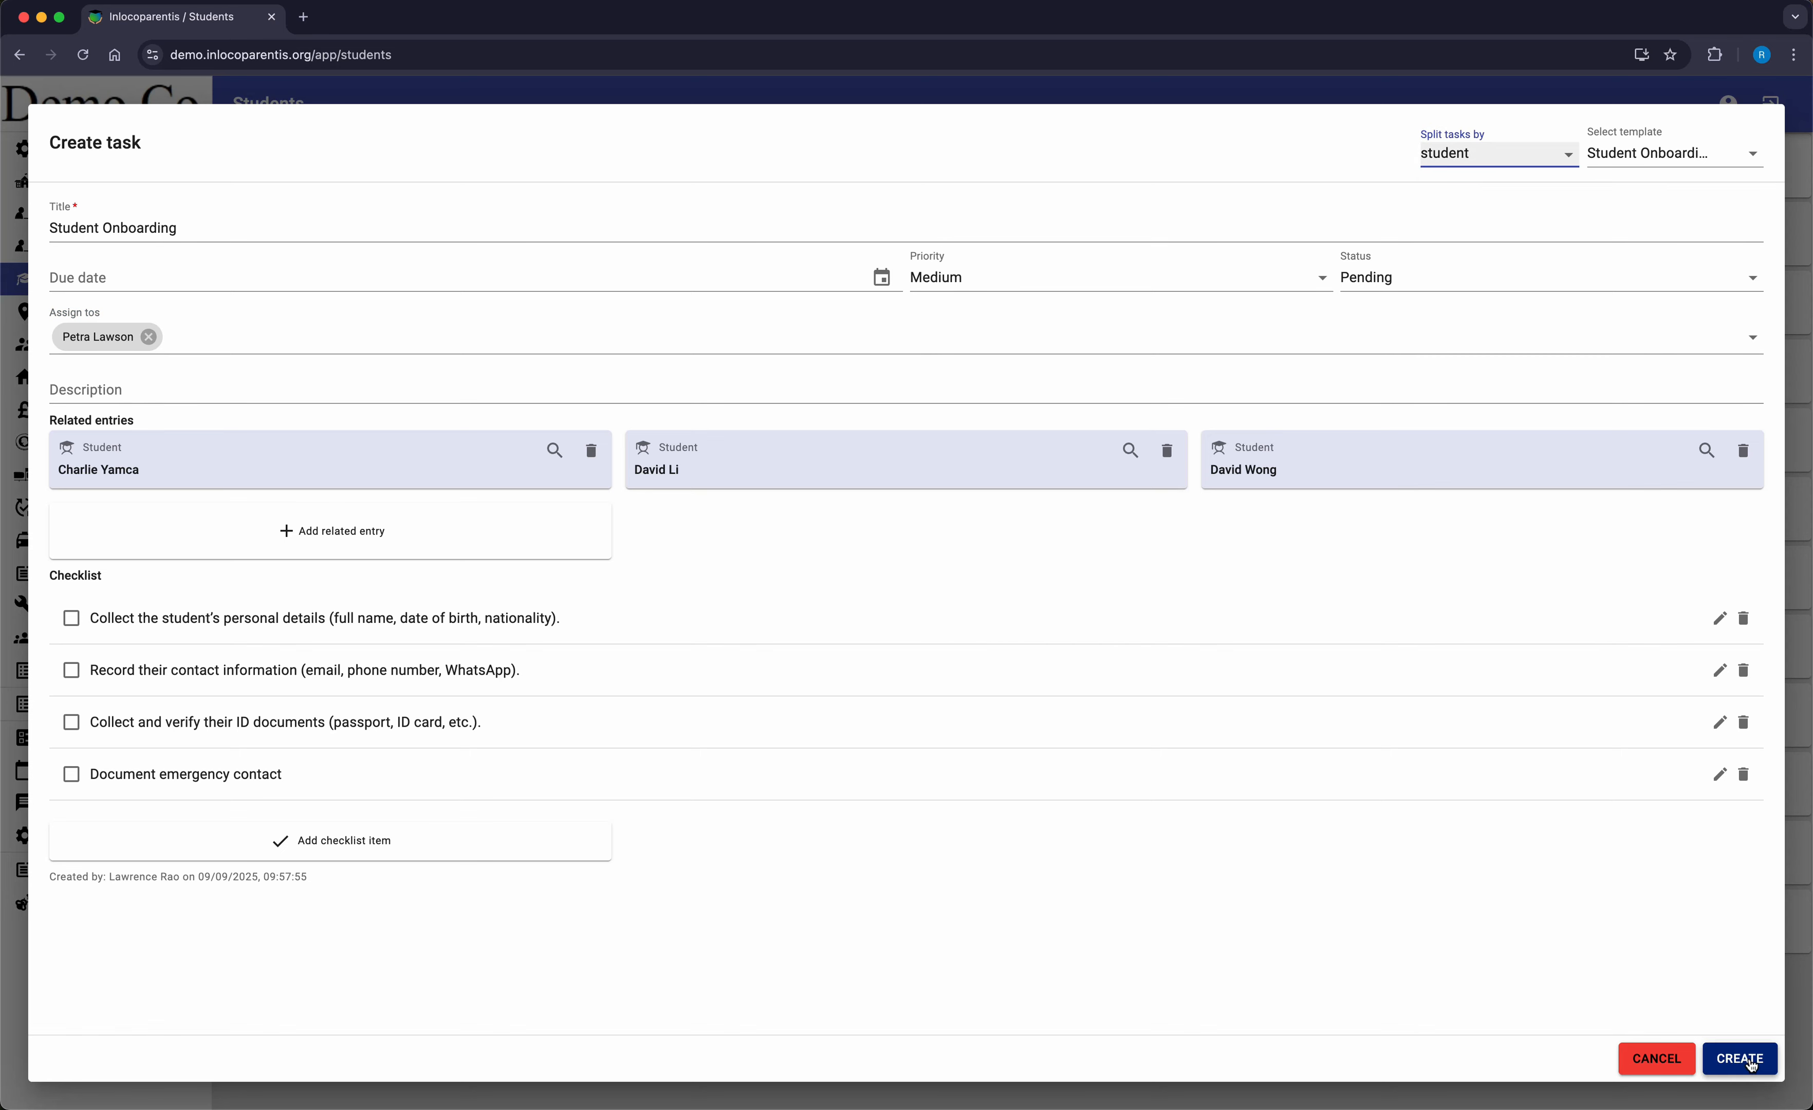
{"action": "left_click", "coordinate": [1751, 1066]}
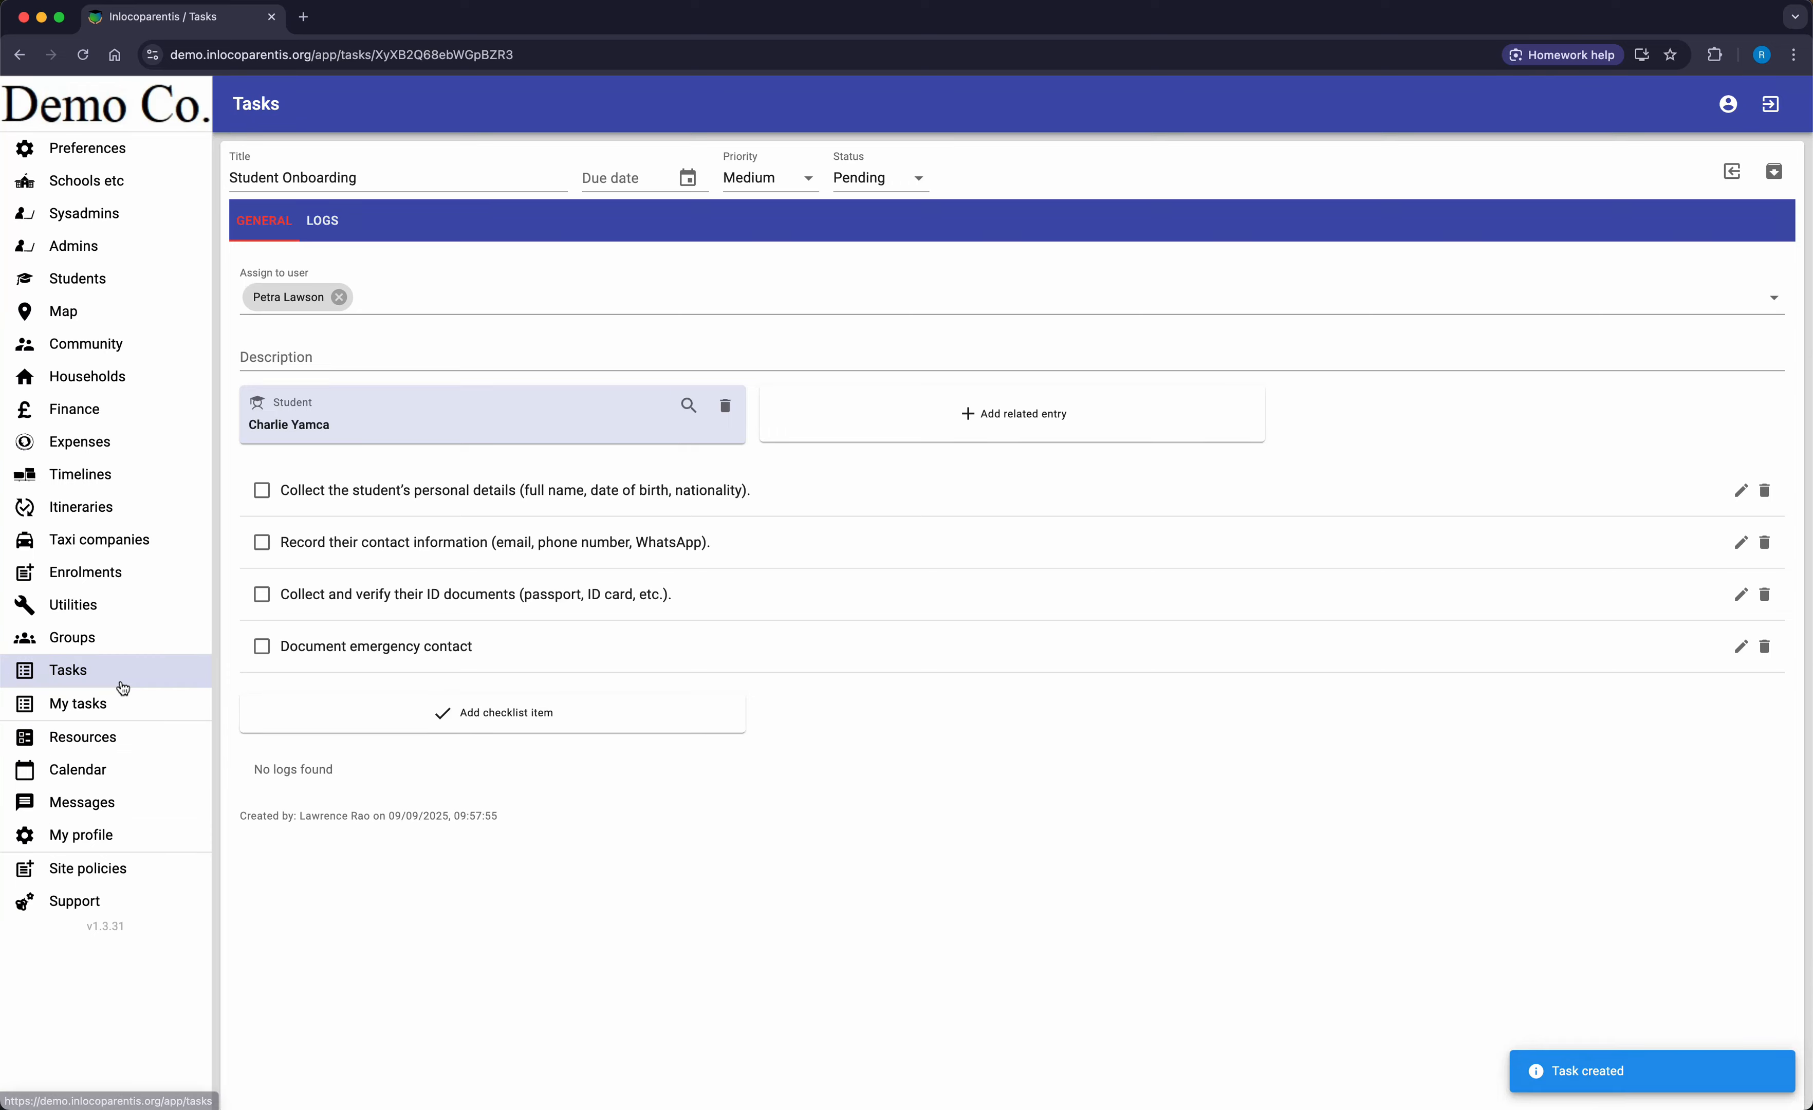
{"action": "left_click", "coordinate": [119, 686]}
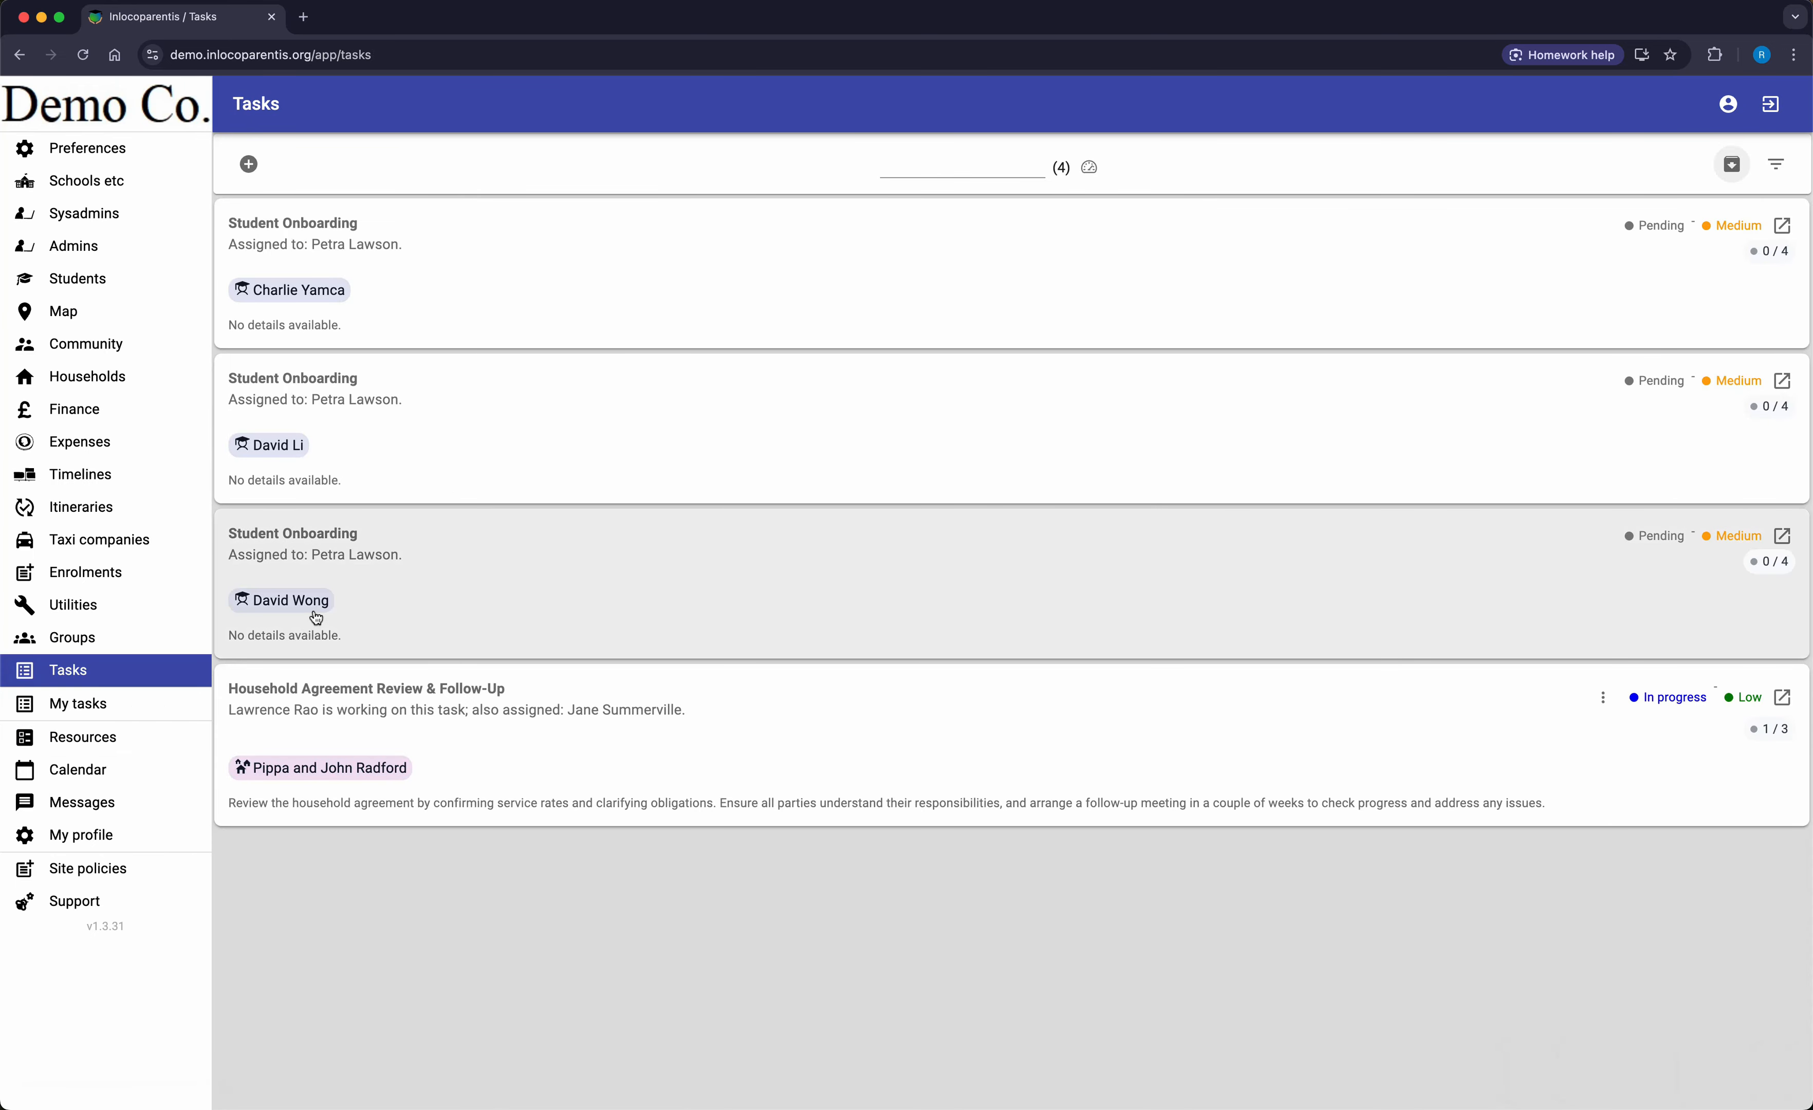
Step: Examine the task-related permissions of the Standard sysadmin role in Preferences by filtering them for "task"
{"action": "left_click", "coordinate": [103, 150]}
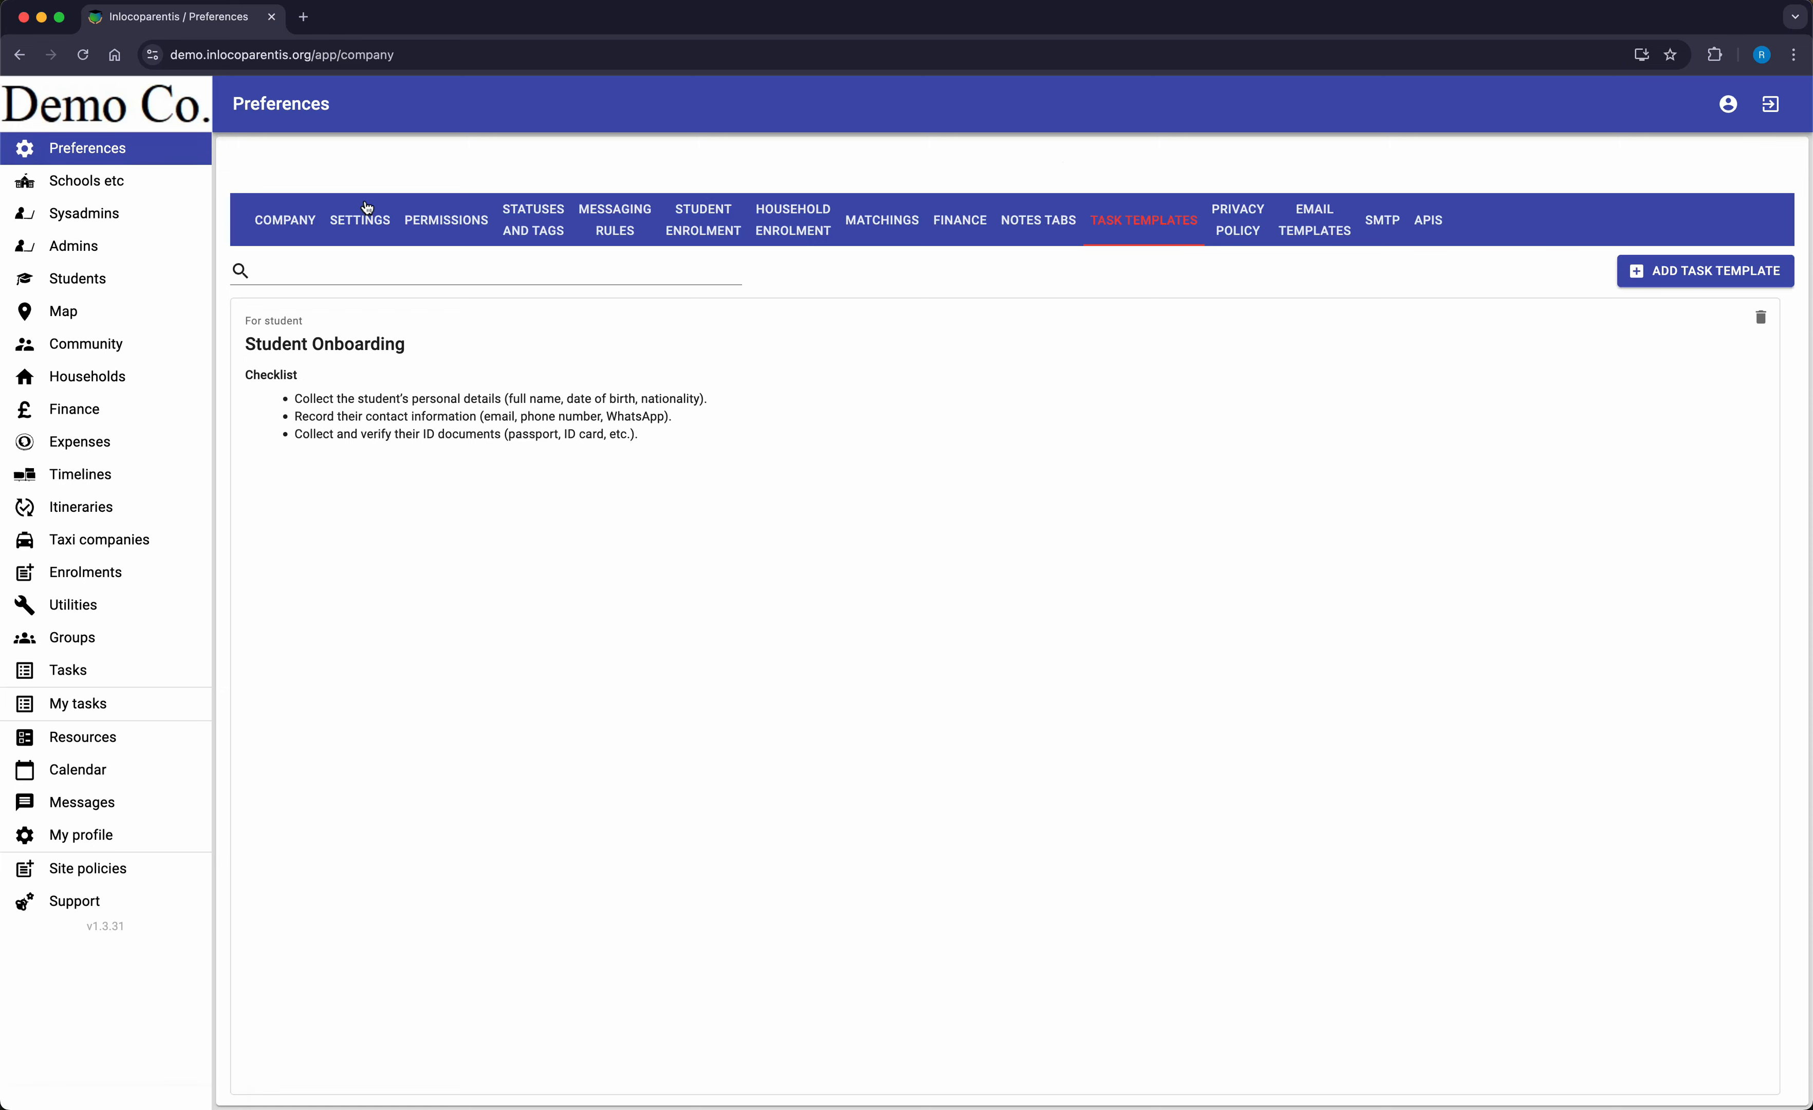
{"action": "left_click", "coordinate": [432, 221]}
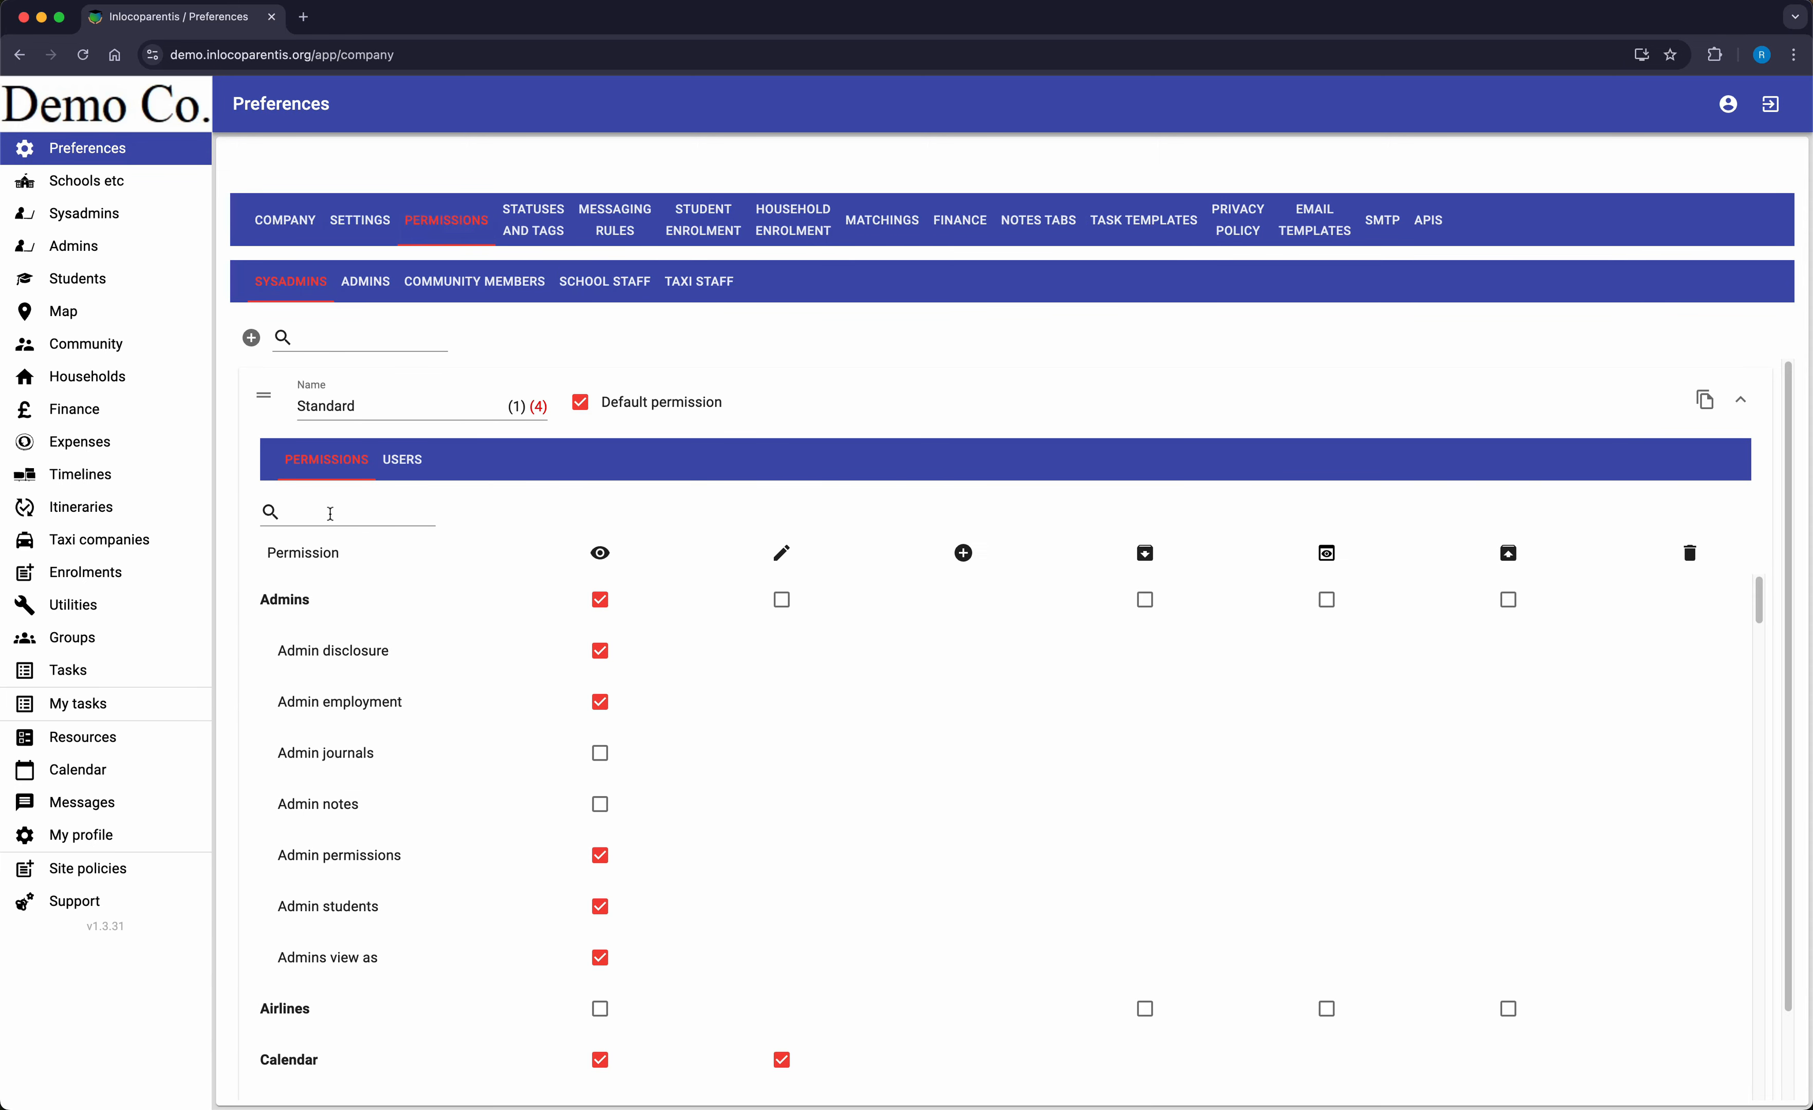
{"action": "left_click", "coordinate": [287, 512]}
{"action": "type", "text": "task"}
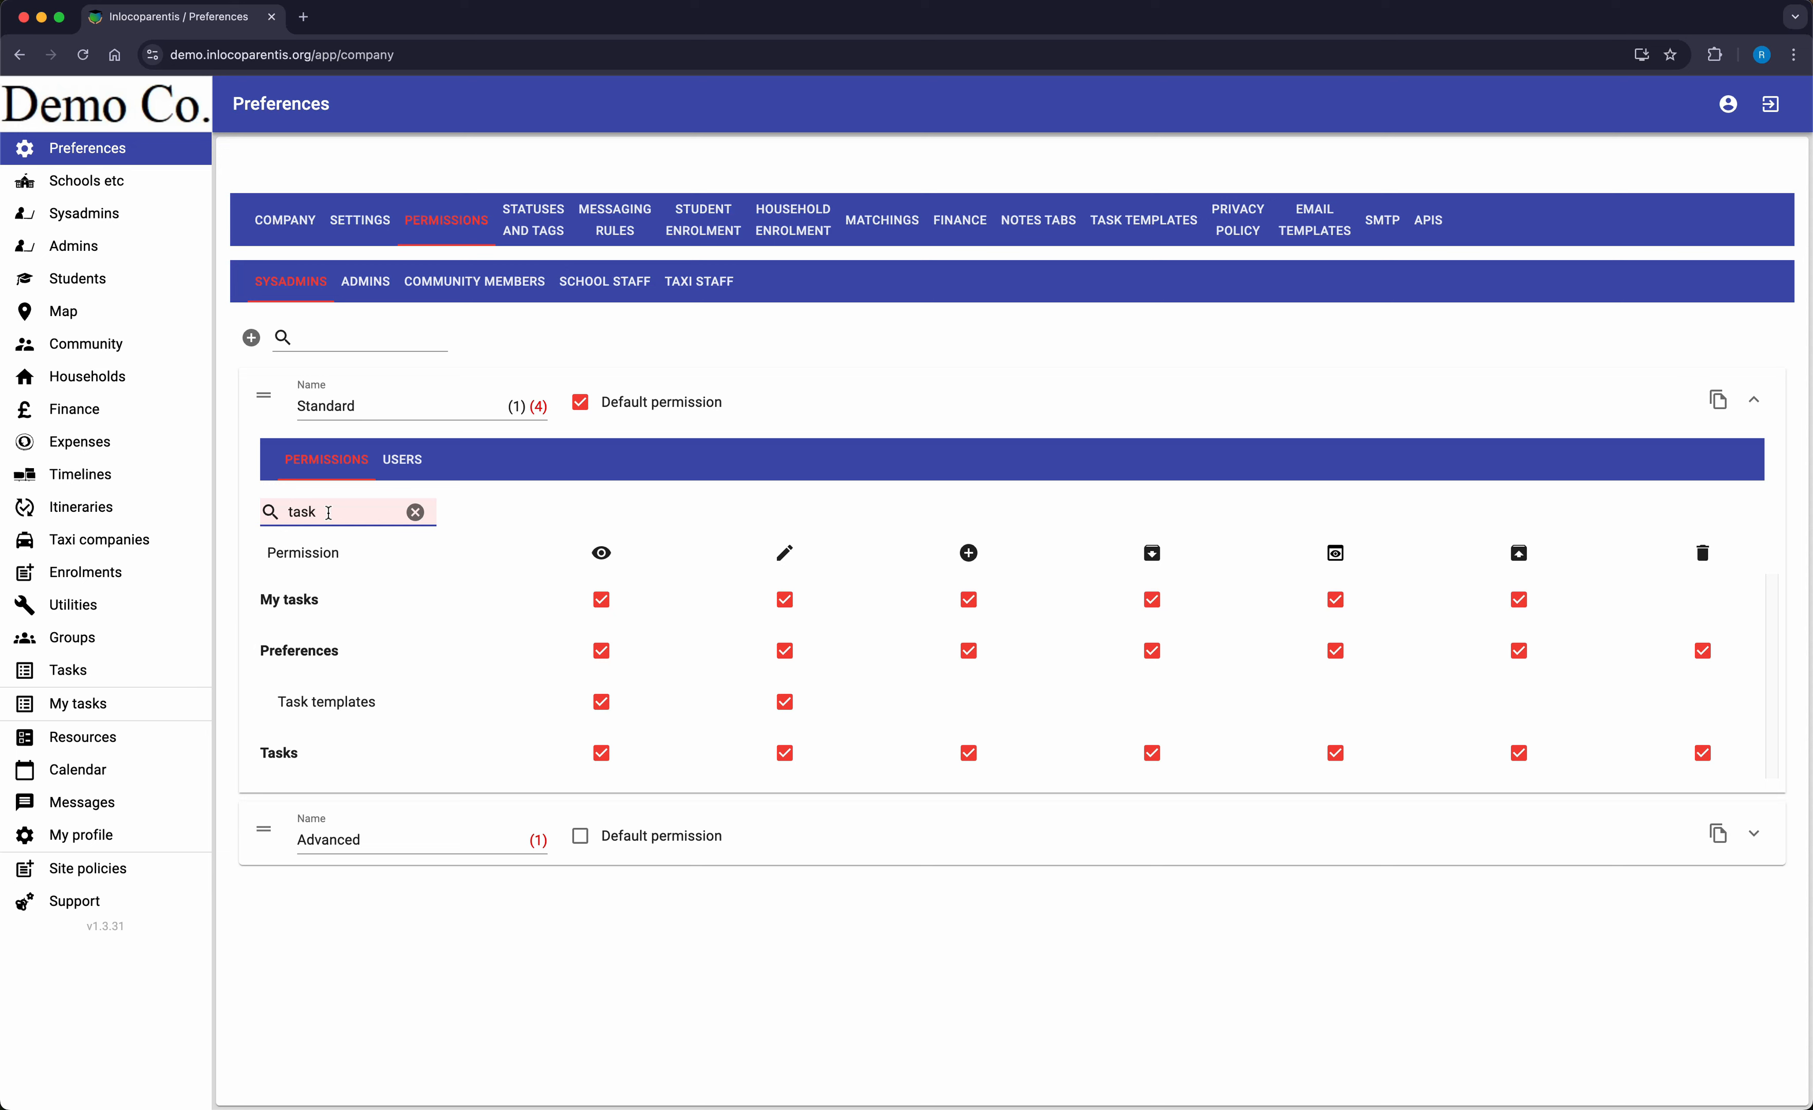
Step: Show the Tasks list filters and examine the assignee, priority, status and sorting options
{"action": "left_click", "coordinate": [161, 680]}
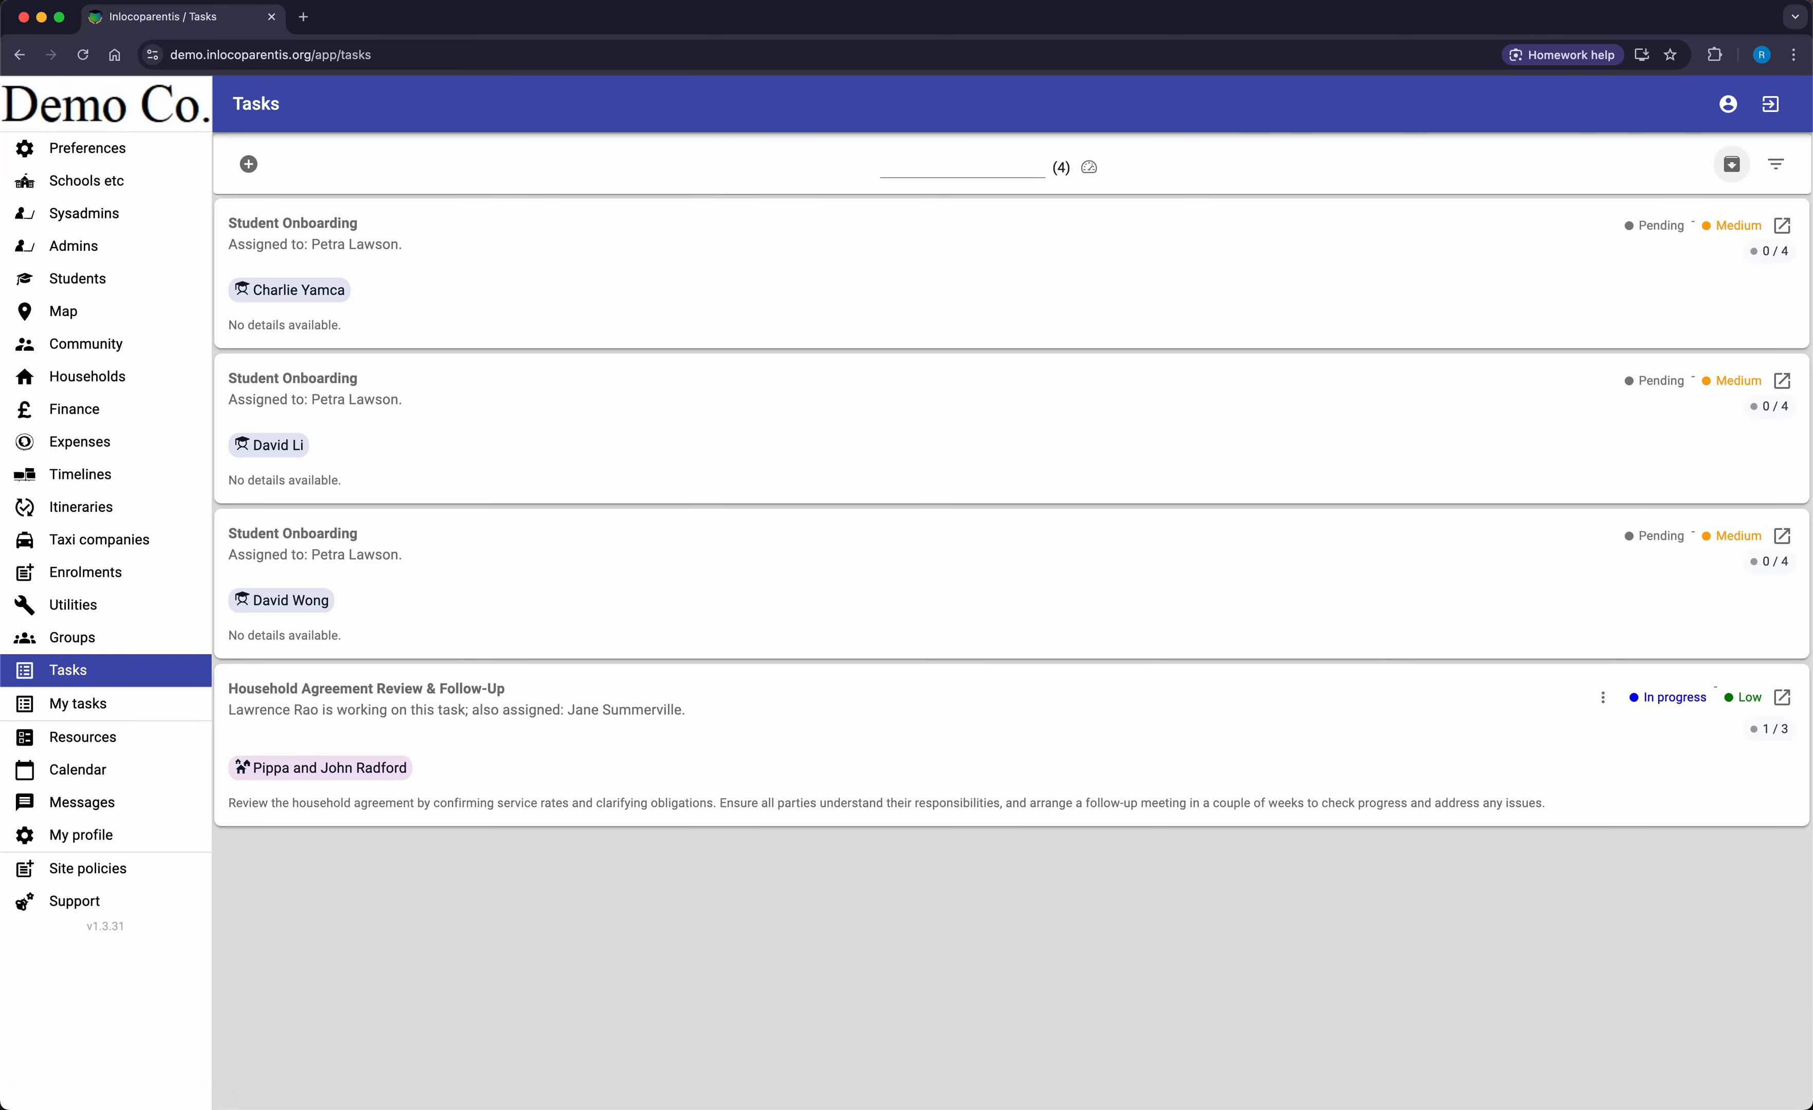
{"action": "left_click", "coordinate": [1779, 166]}
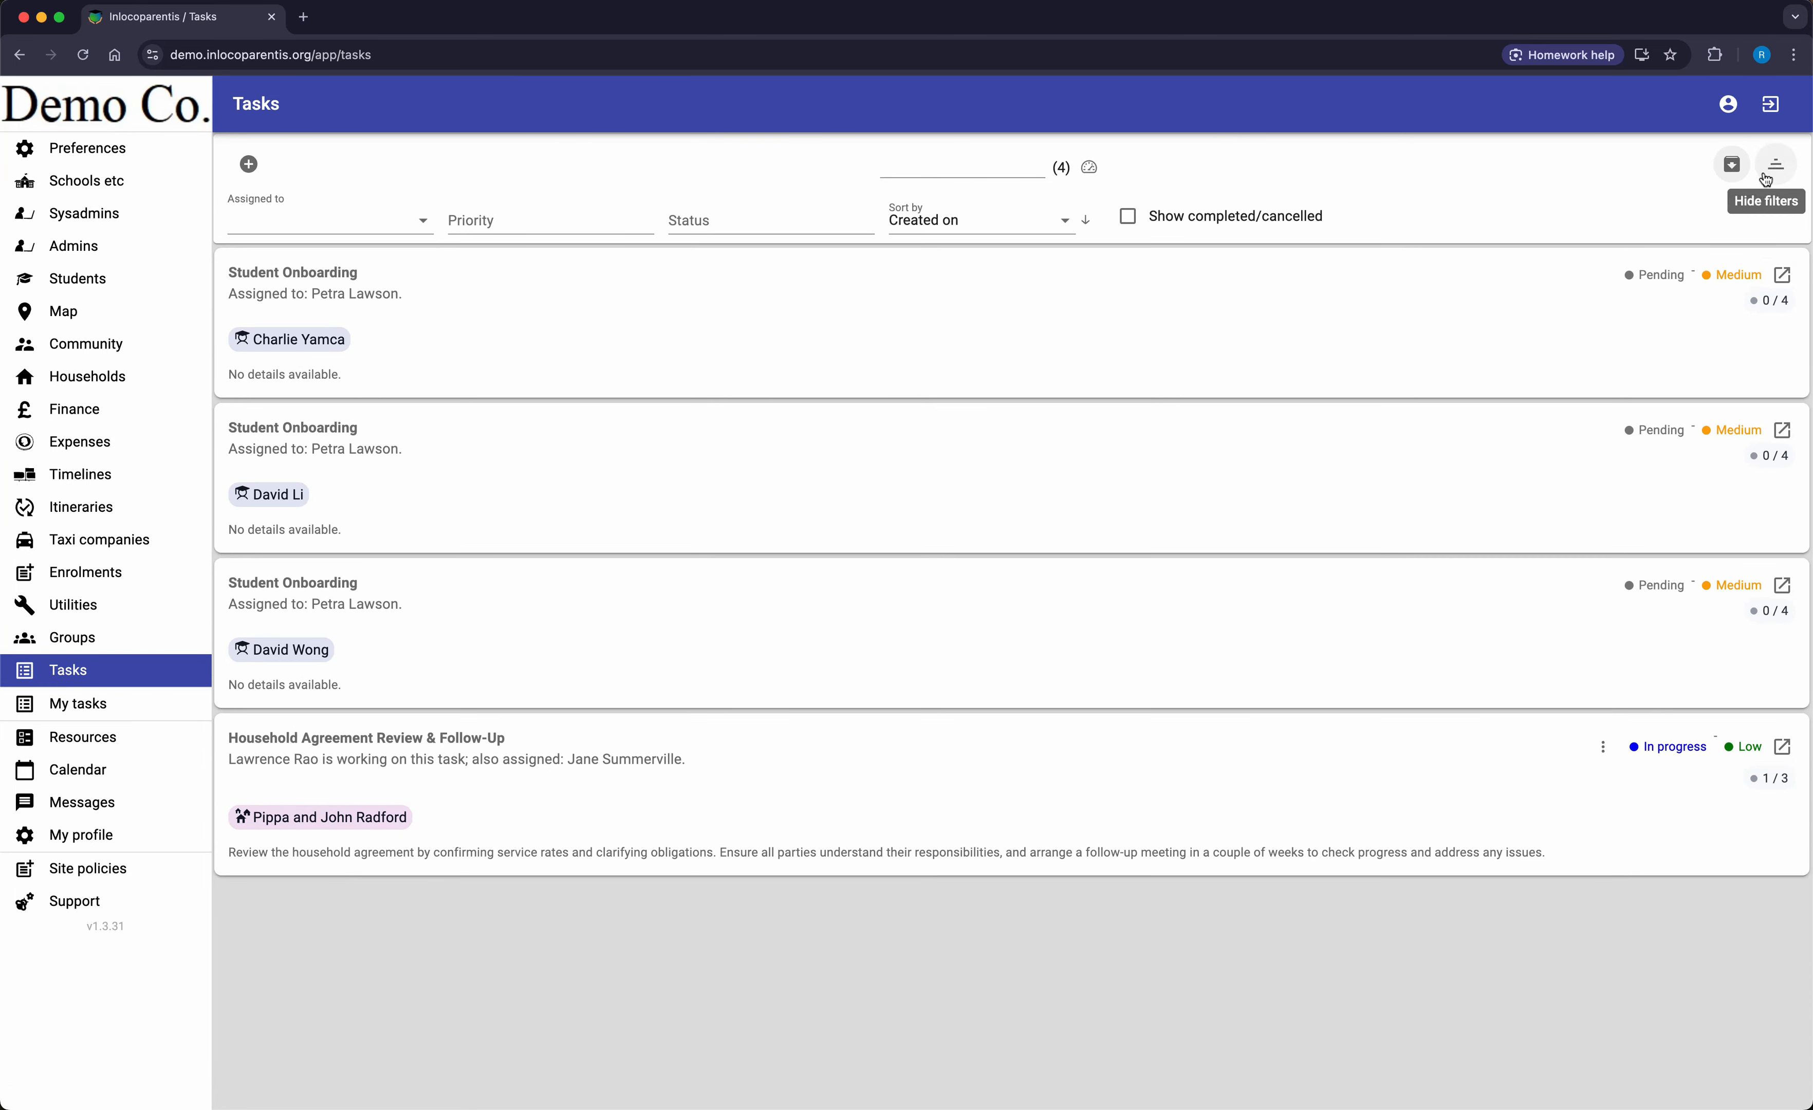
{"action": "left_click", "coordinate": [362, 222]}
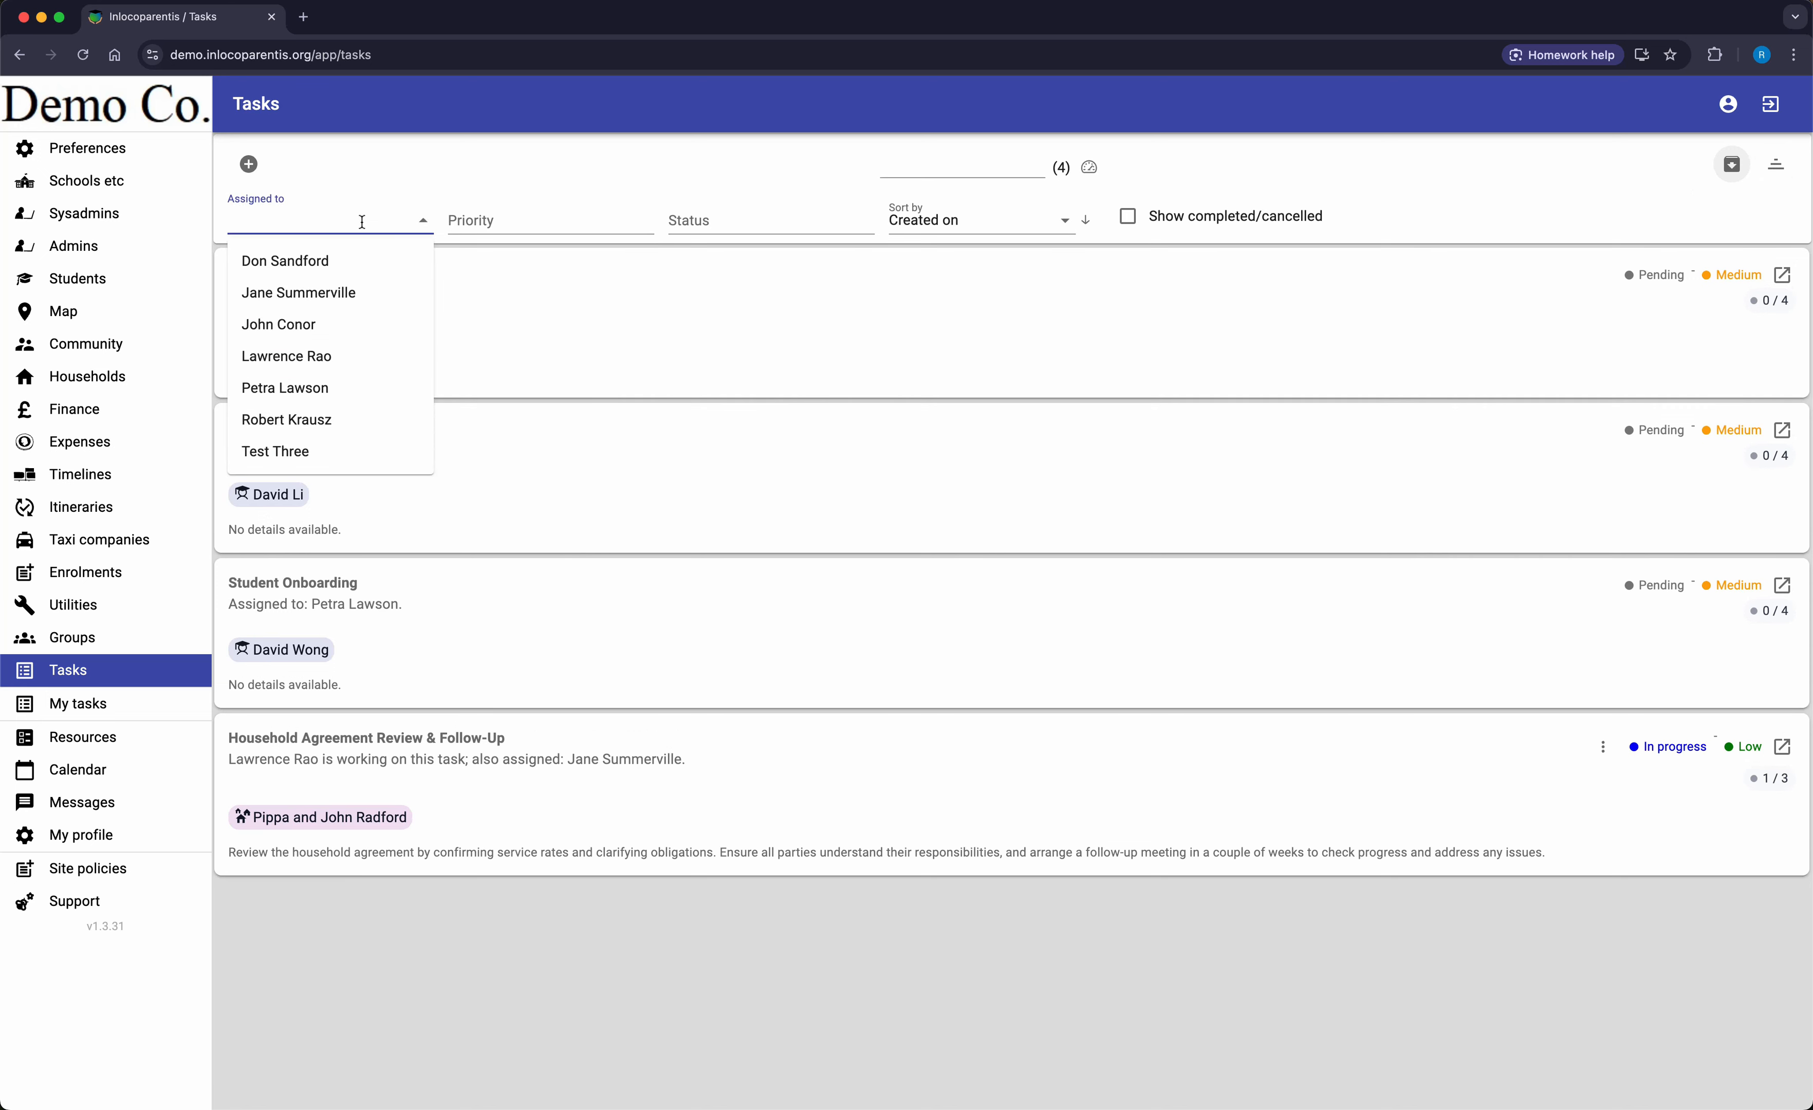
{"action": "left_click", "coordinate": [504, 228]}
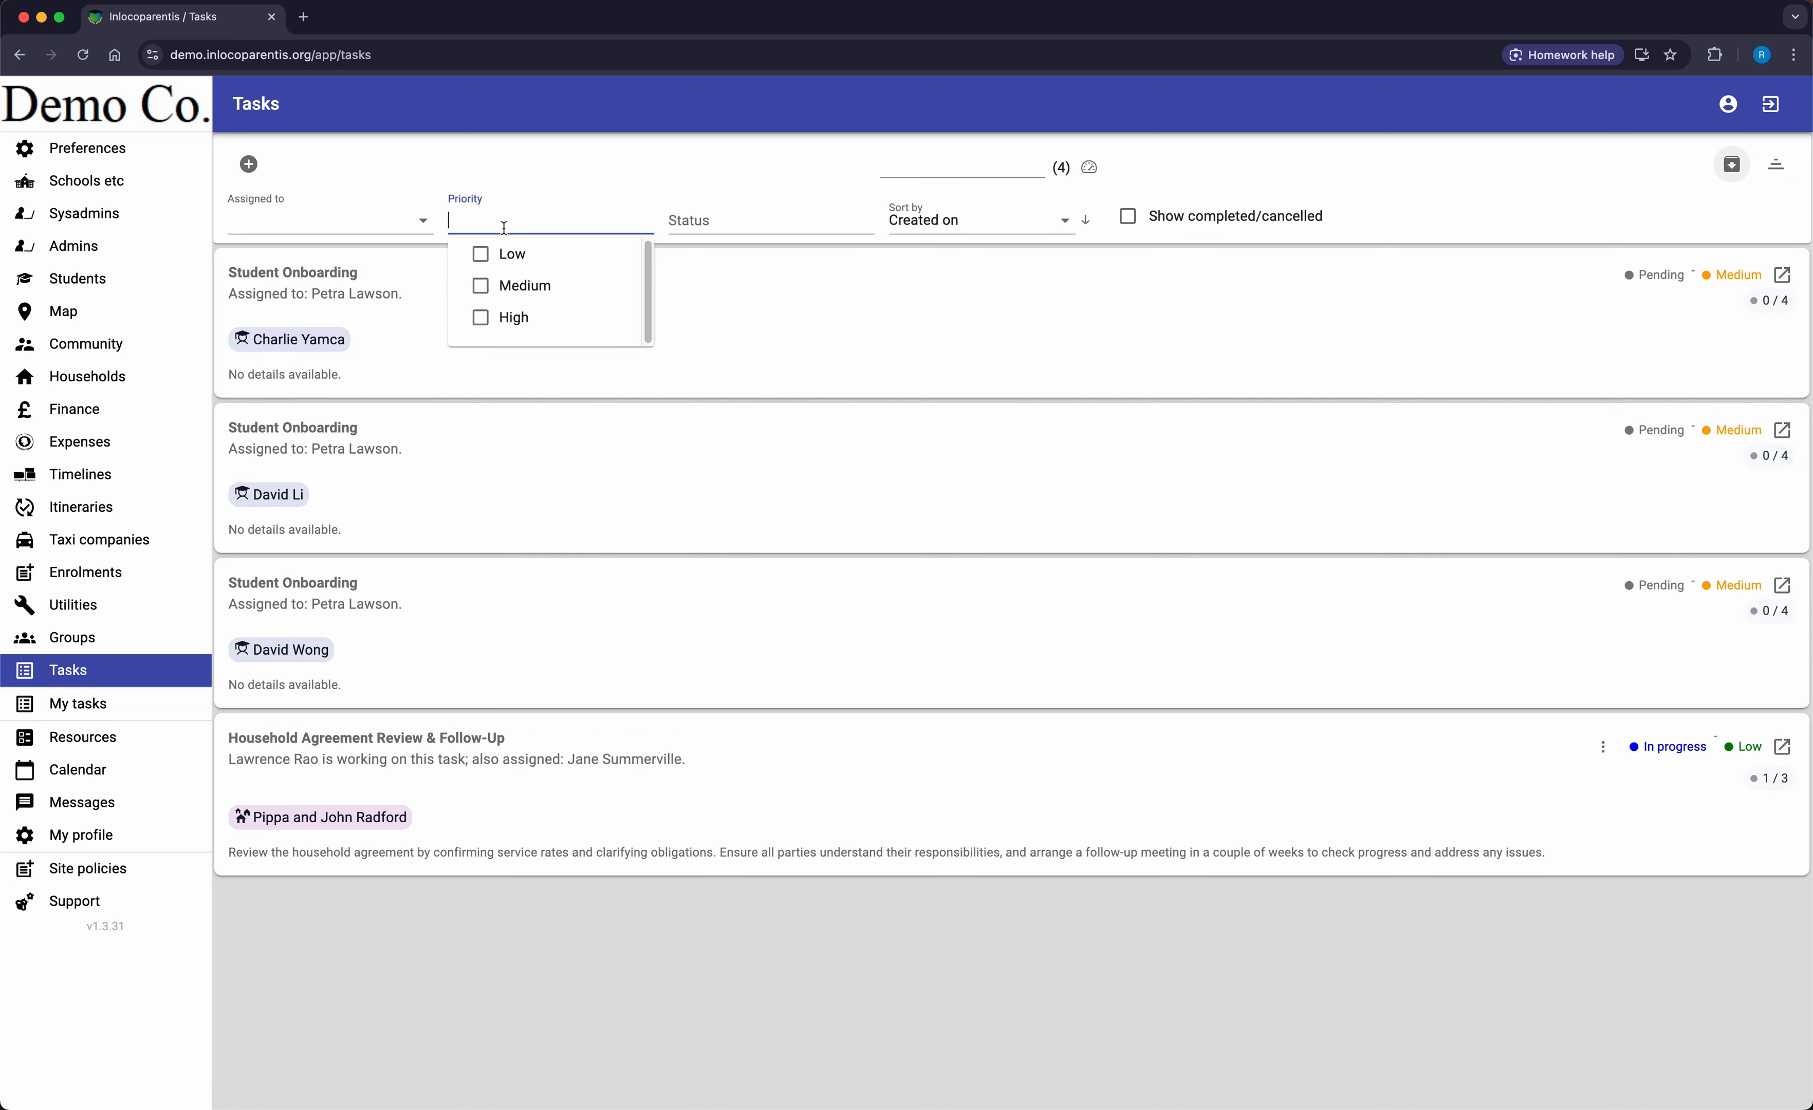
{"action": "left_click", "coordinate": [711, 216]}
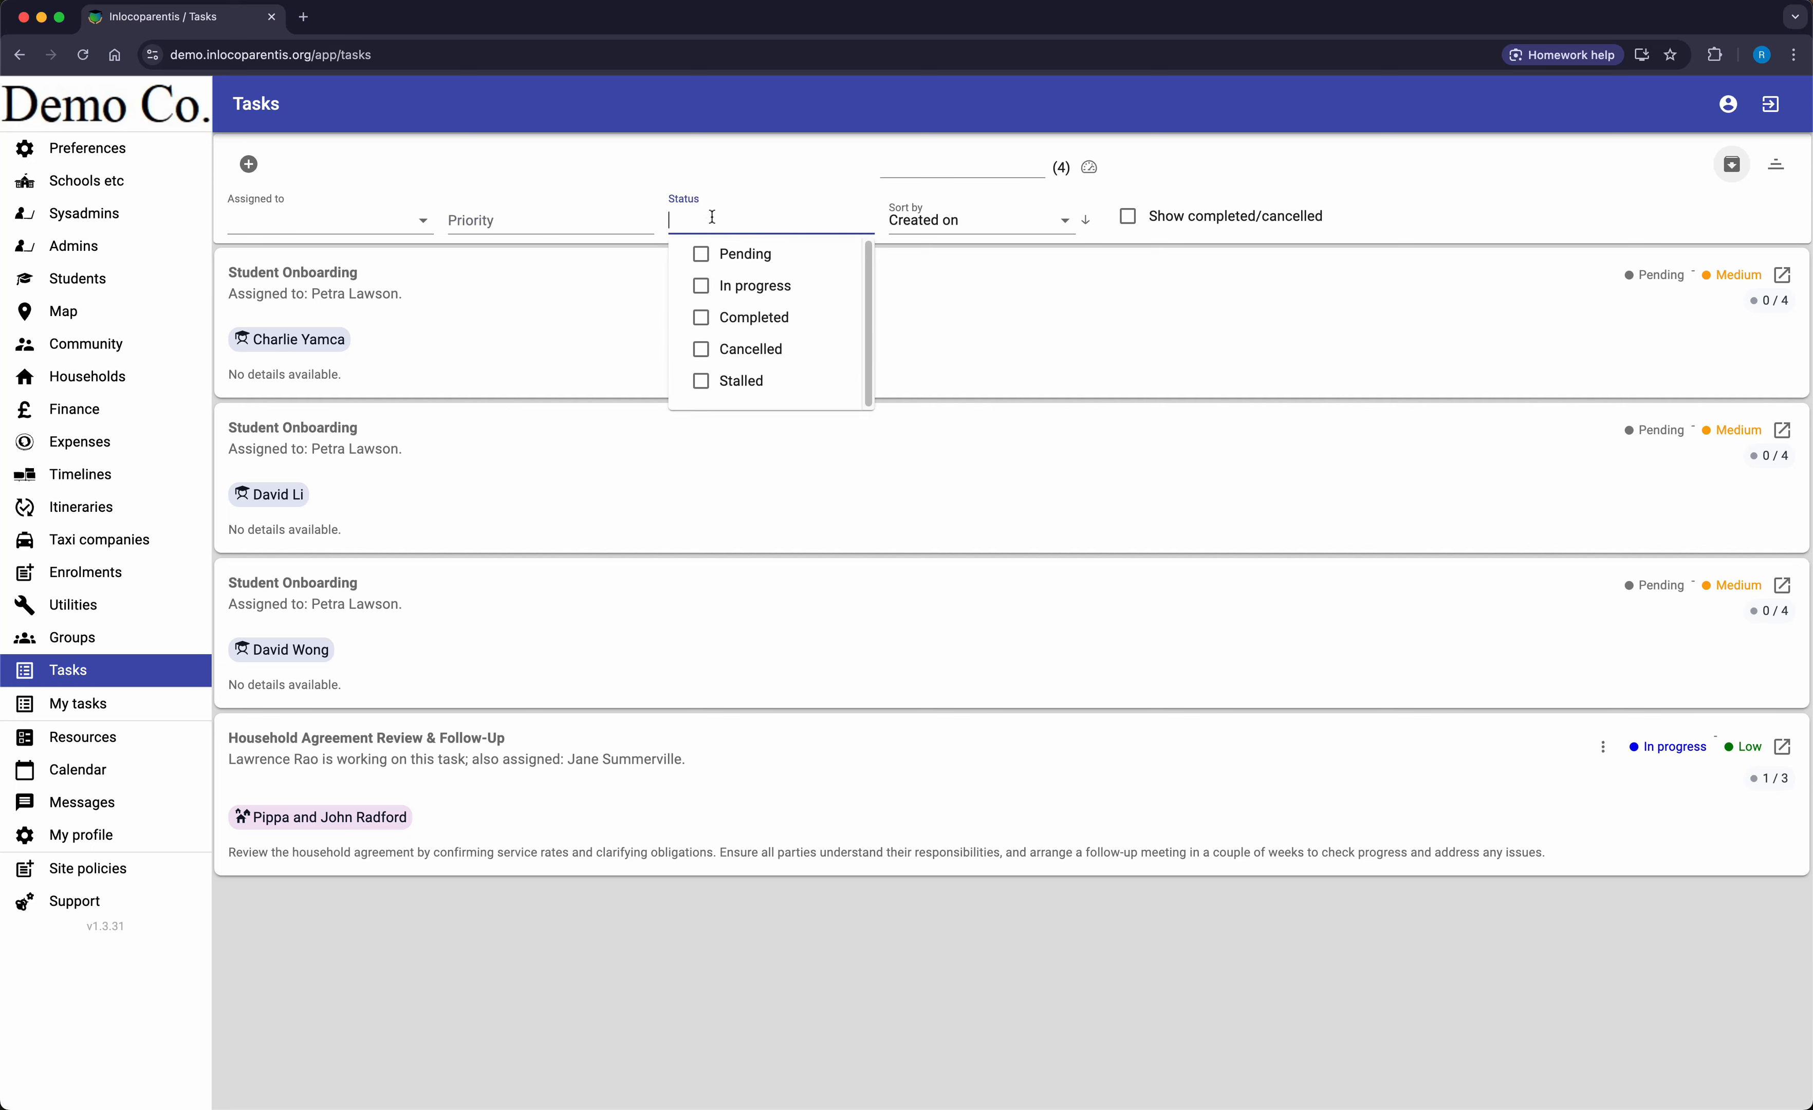
{"action": "left_click", "coordinate": [941, 220]}
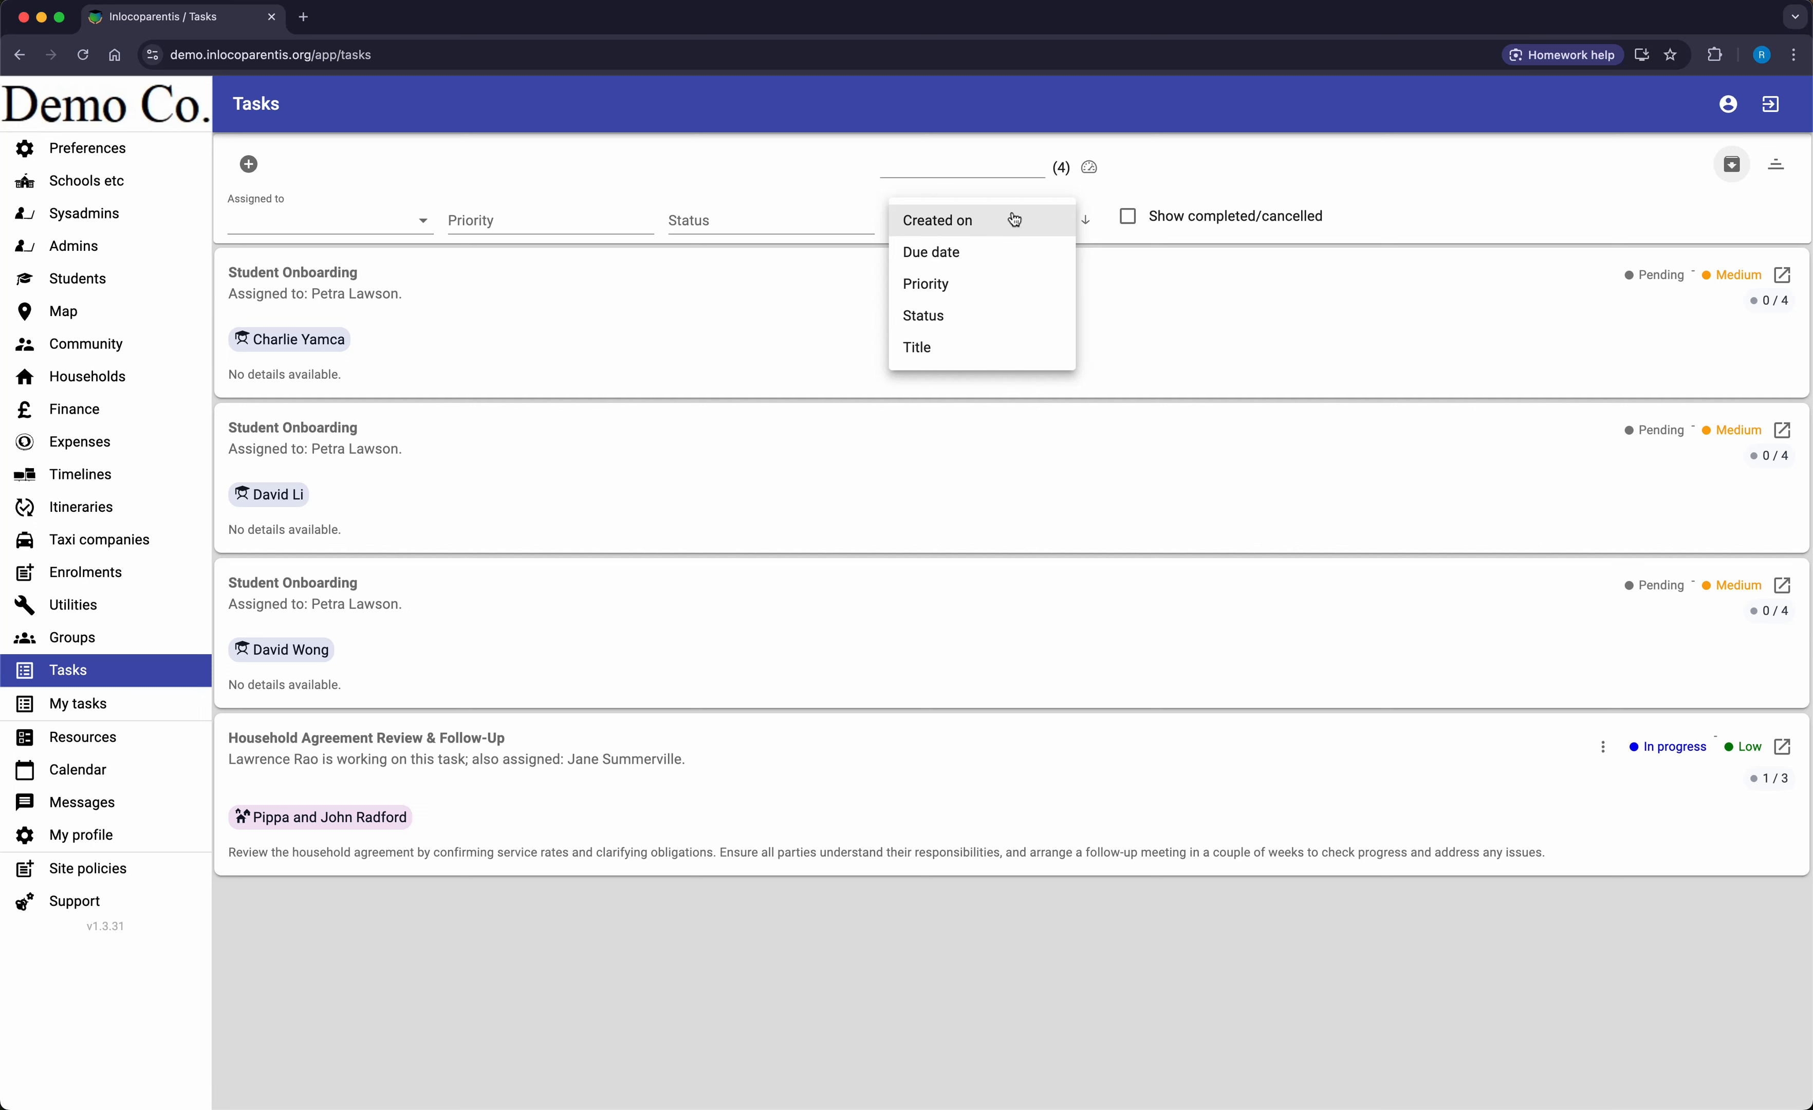
{"action": "left_click", "coordinate": [1312, 201]}
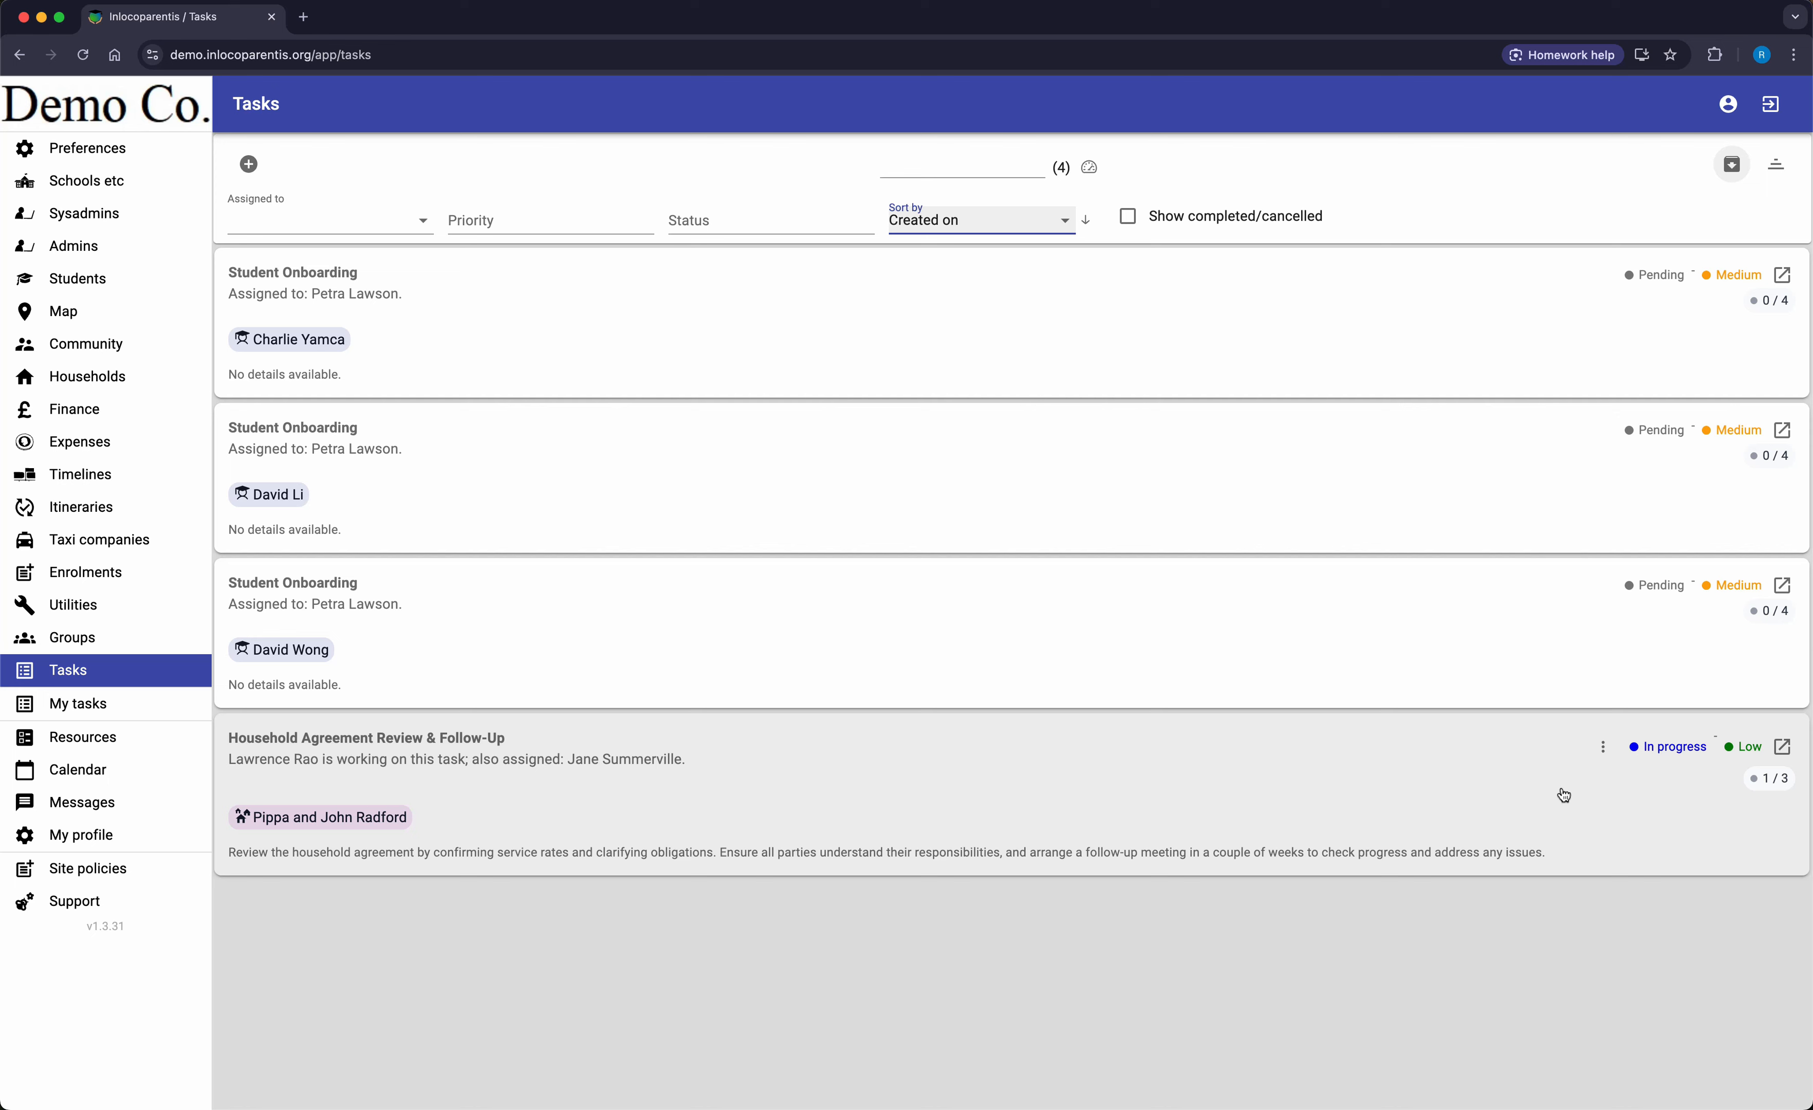
Step: Mark the Household Agreement Review & Follow-Up task as completed and include completed/cancelled tasks in the list
{"action": "left_click", "coordinate": [1603, 747]}
{"action": "left_click", "coordinate": [1649, 751]}
{"action": "left_click", "coordinate": [1129, 218]}
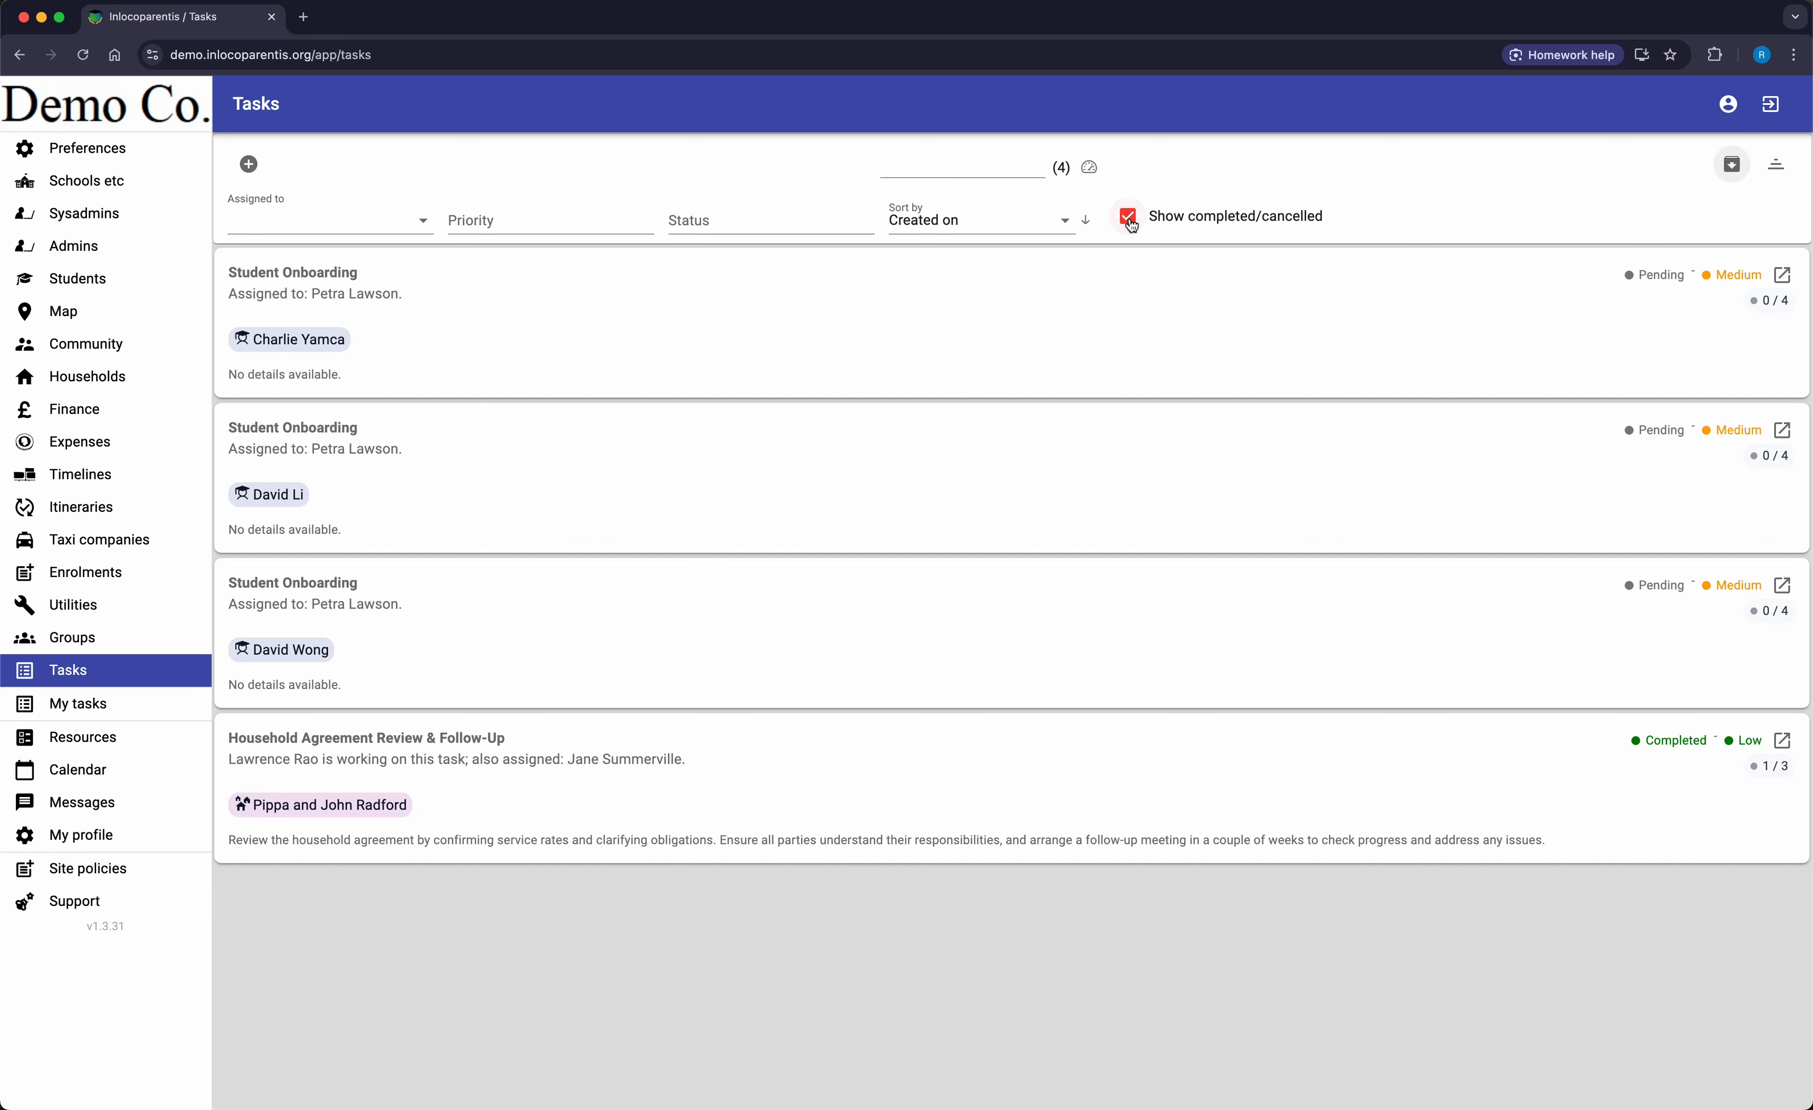
{"action": "left_click", "coordinate": [1129, 218]}
{"action": "left_click", "coordinate": [1129, 217]}
Step: Complete the household task's checklist items "Discuss the household's obligations" and "Set up a follow-up meeting in a couple of weeks", and save
{"action": "mouse_move", "coordinate": [1750, 775]}
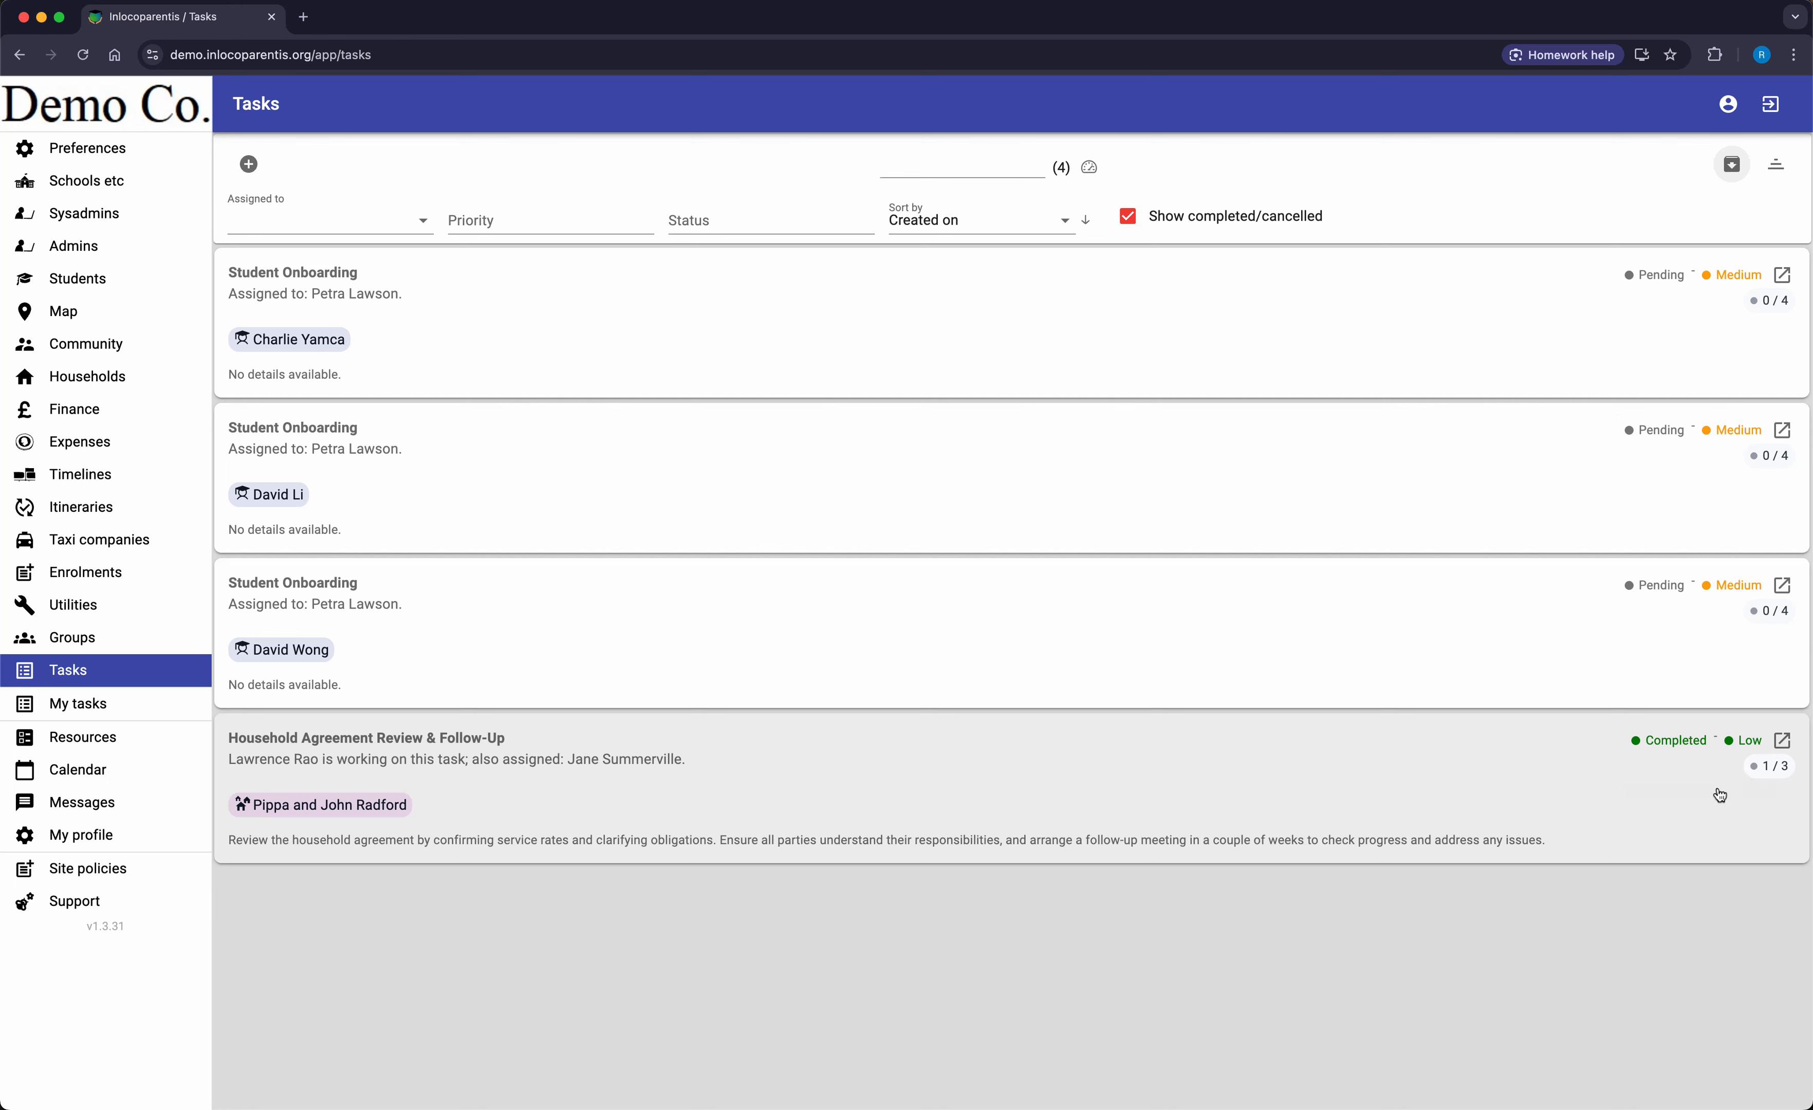
{"action": "left_click", "coordinate": [1719, 793]}
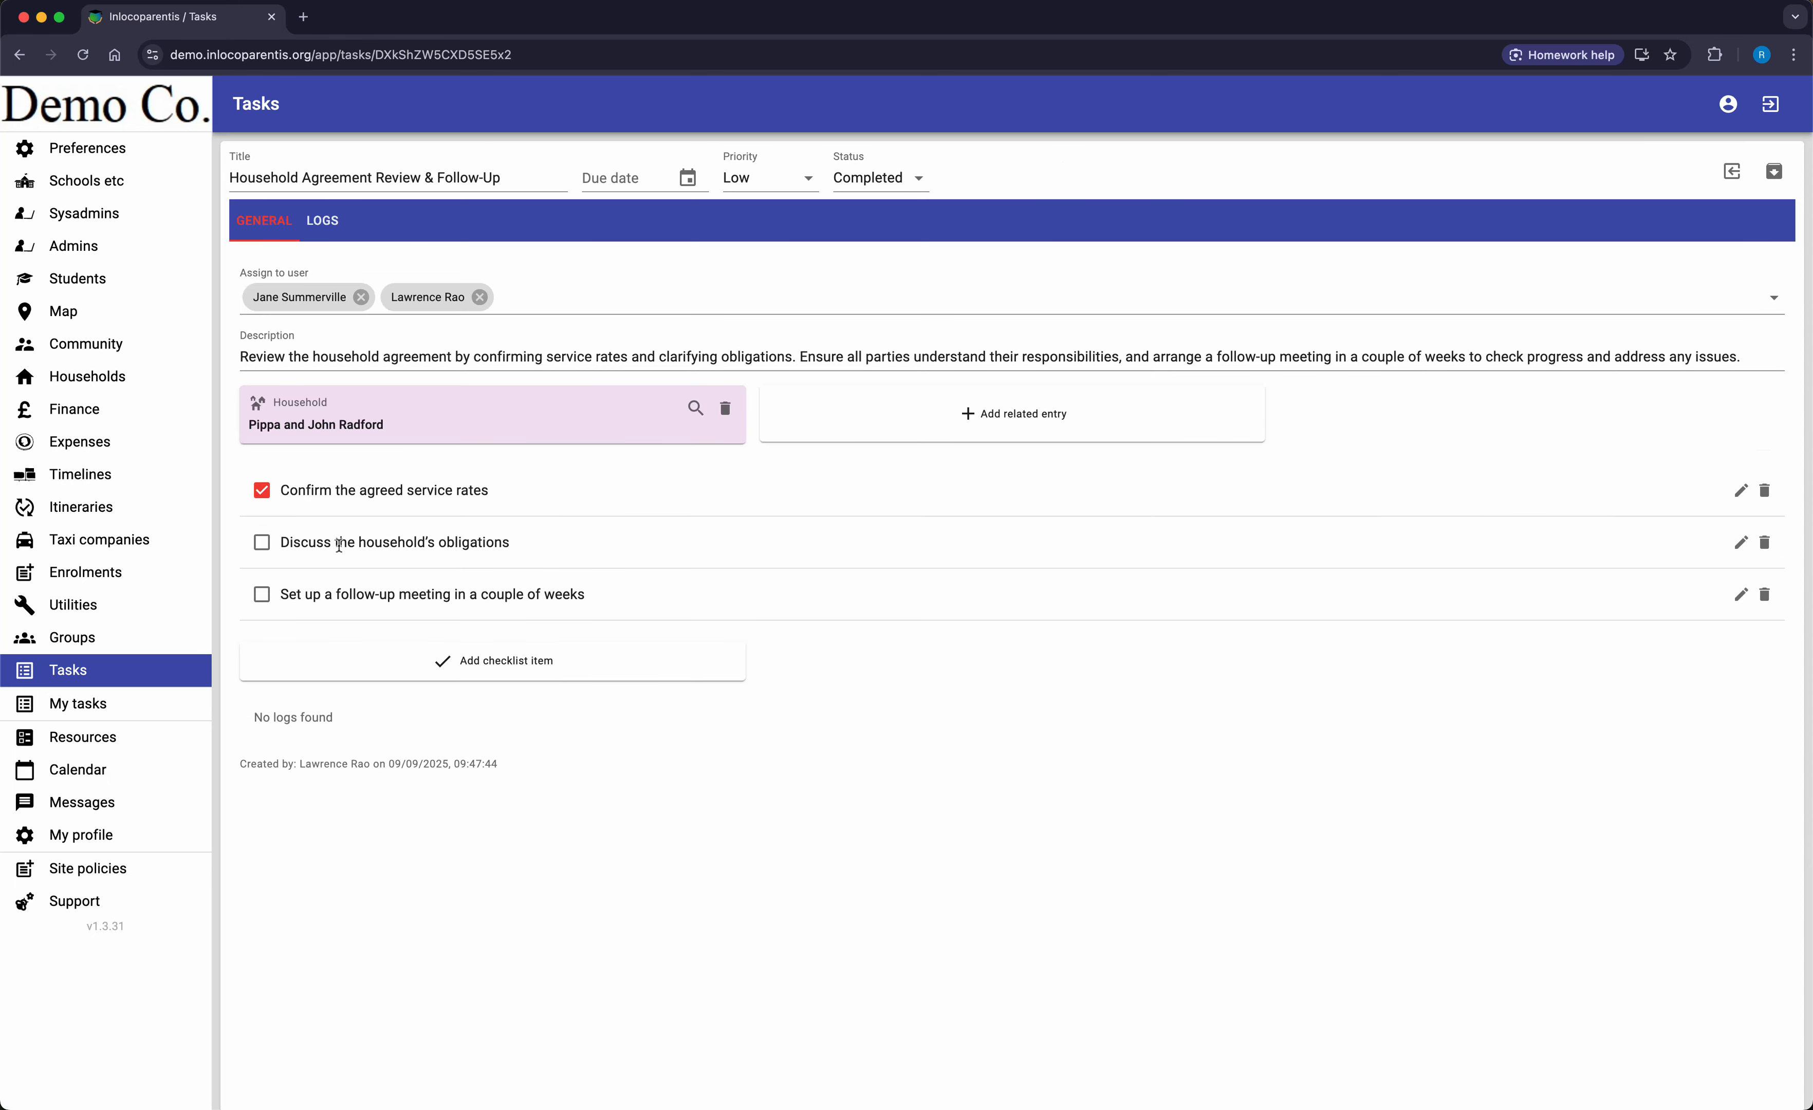
{"action": "left_click", "coordinate": [261, 541]}
{"action": "left_click", "coordinate": [261, 594]}
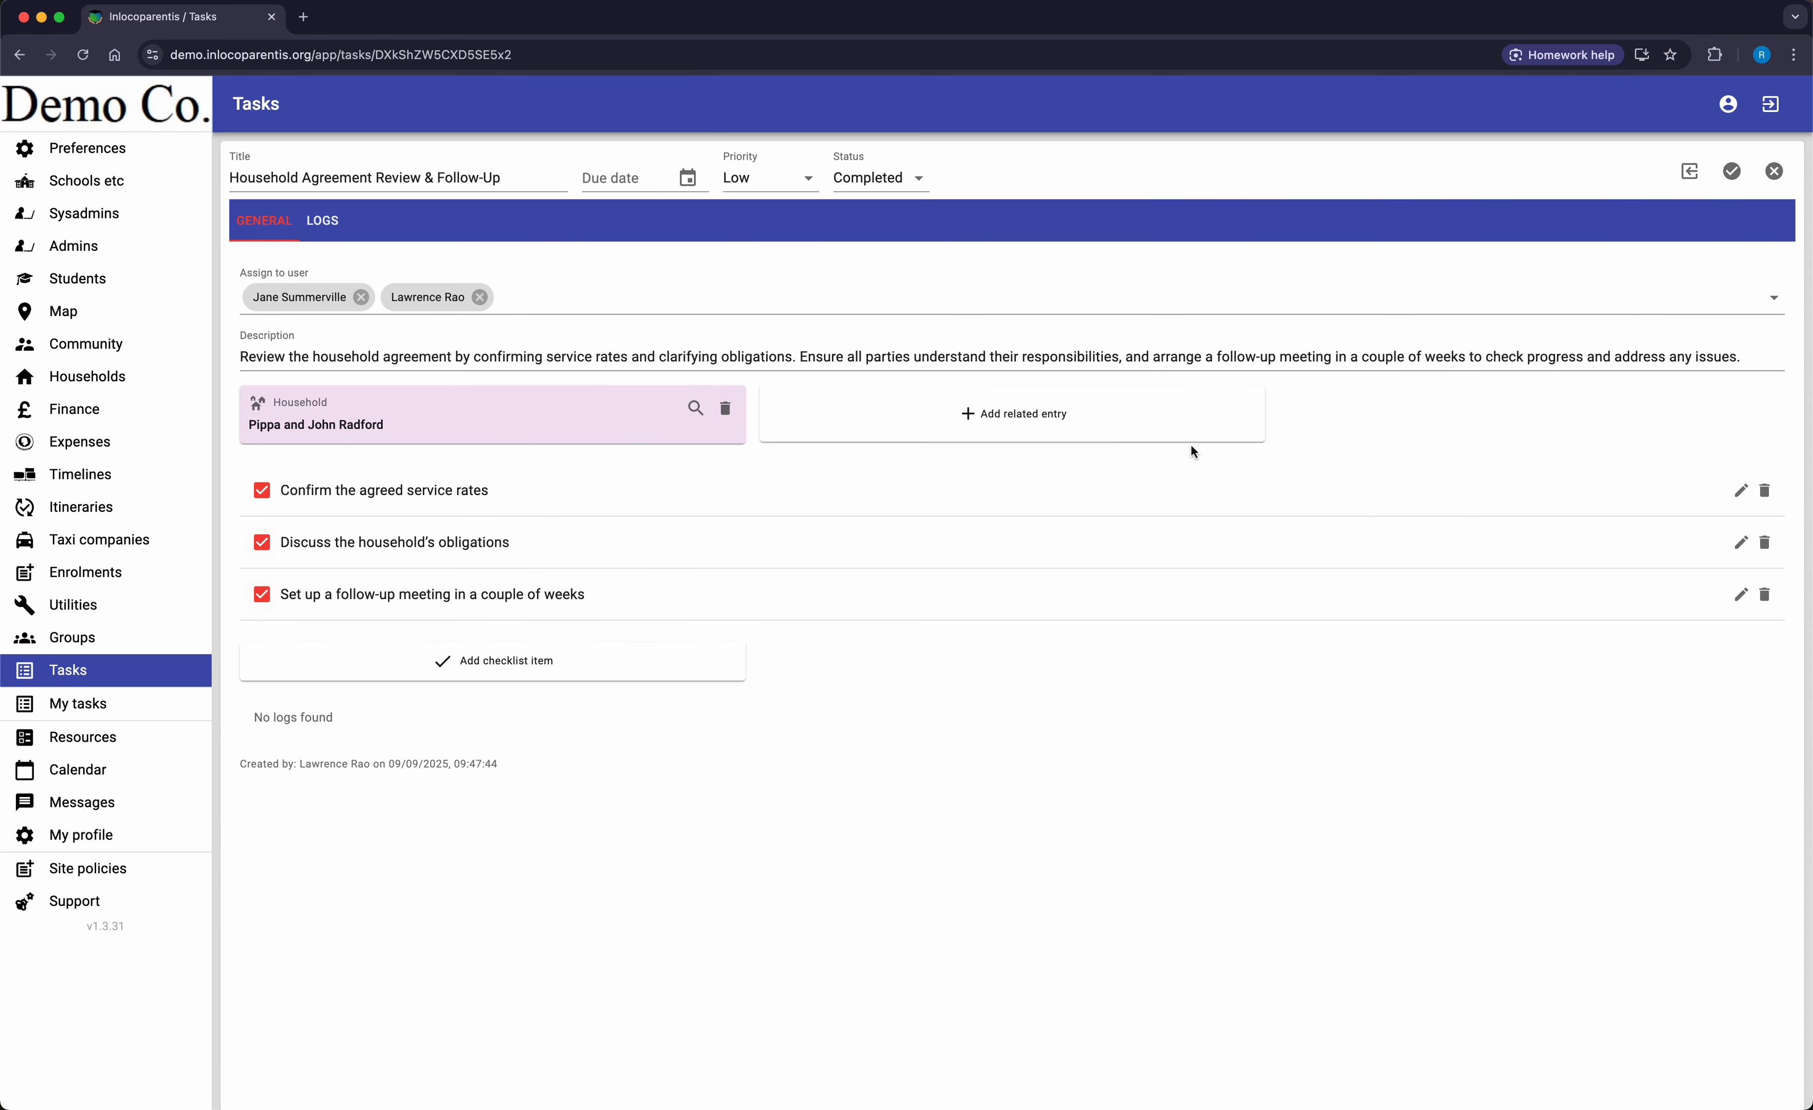
{"action": "left_click", "coordinate": [1730, 177]}
{"action": "left_click", "coordinate": [1727, 182]}
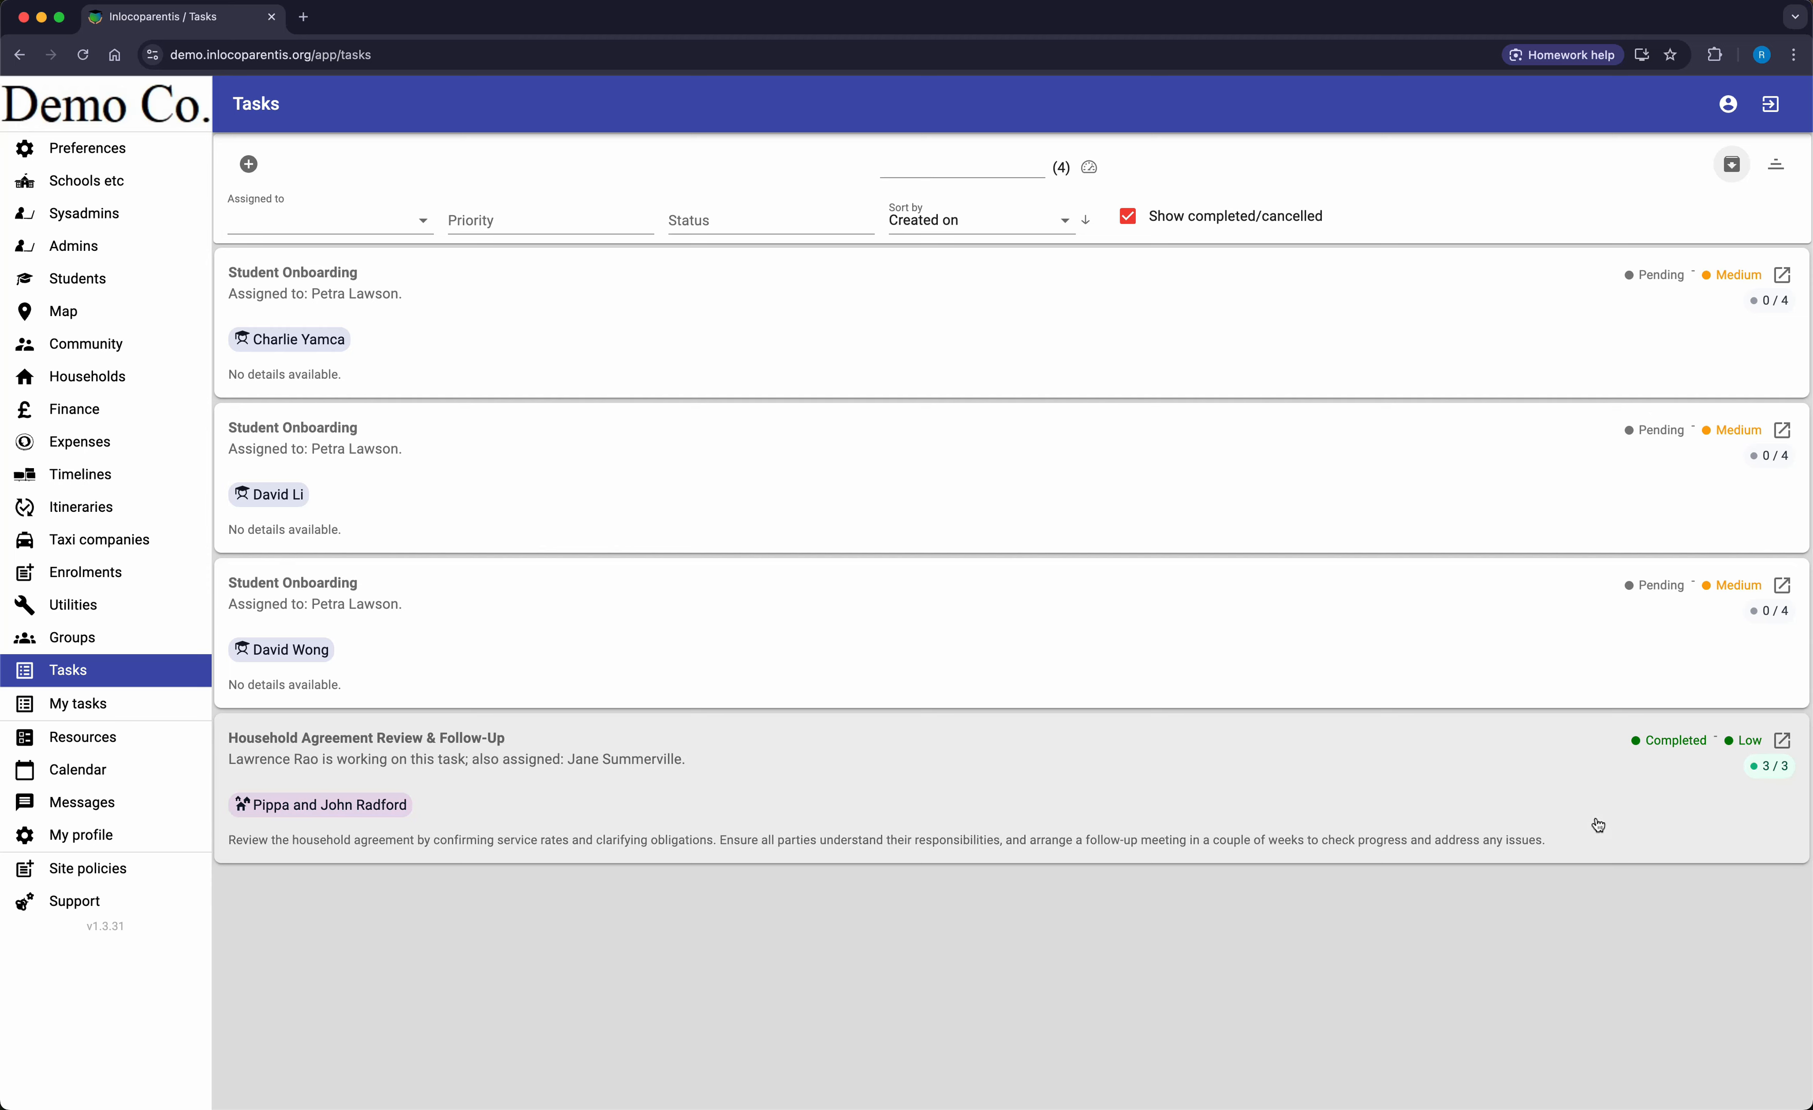
Step: Add a pinned log message "Waiting for parents to get back to me" to the Household Agreement Review & Follow-Up task
{"action": "left_click", "coordinate": [1597, 817]}
{"action": "left_click", "coordinate": [321, 221]}
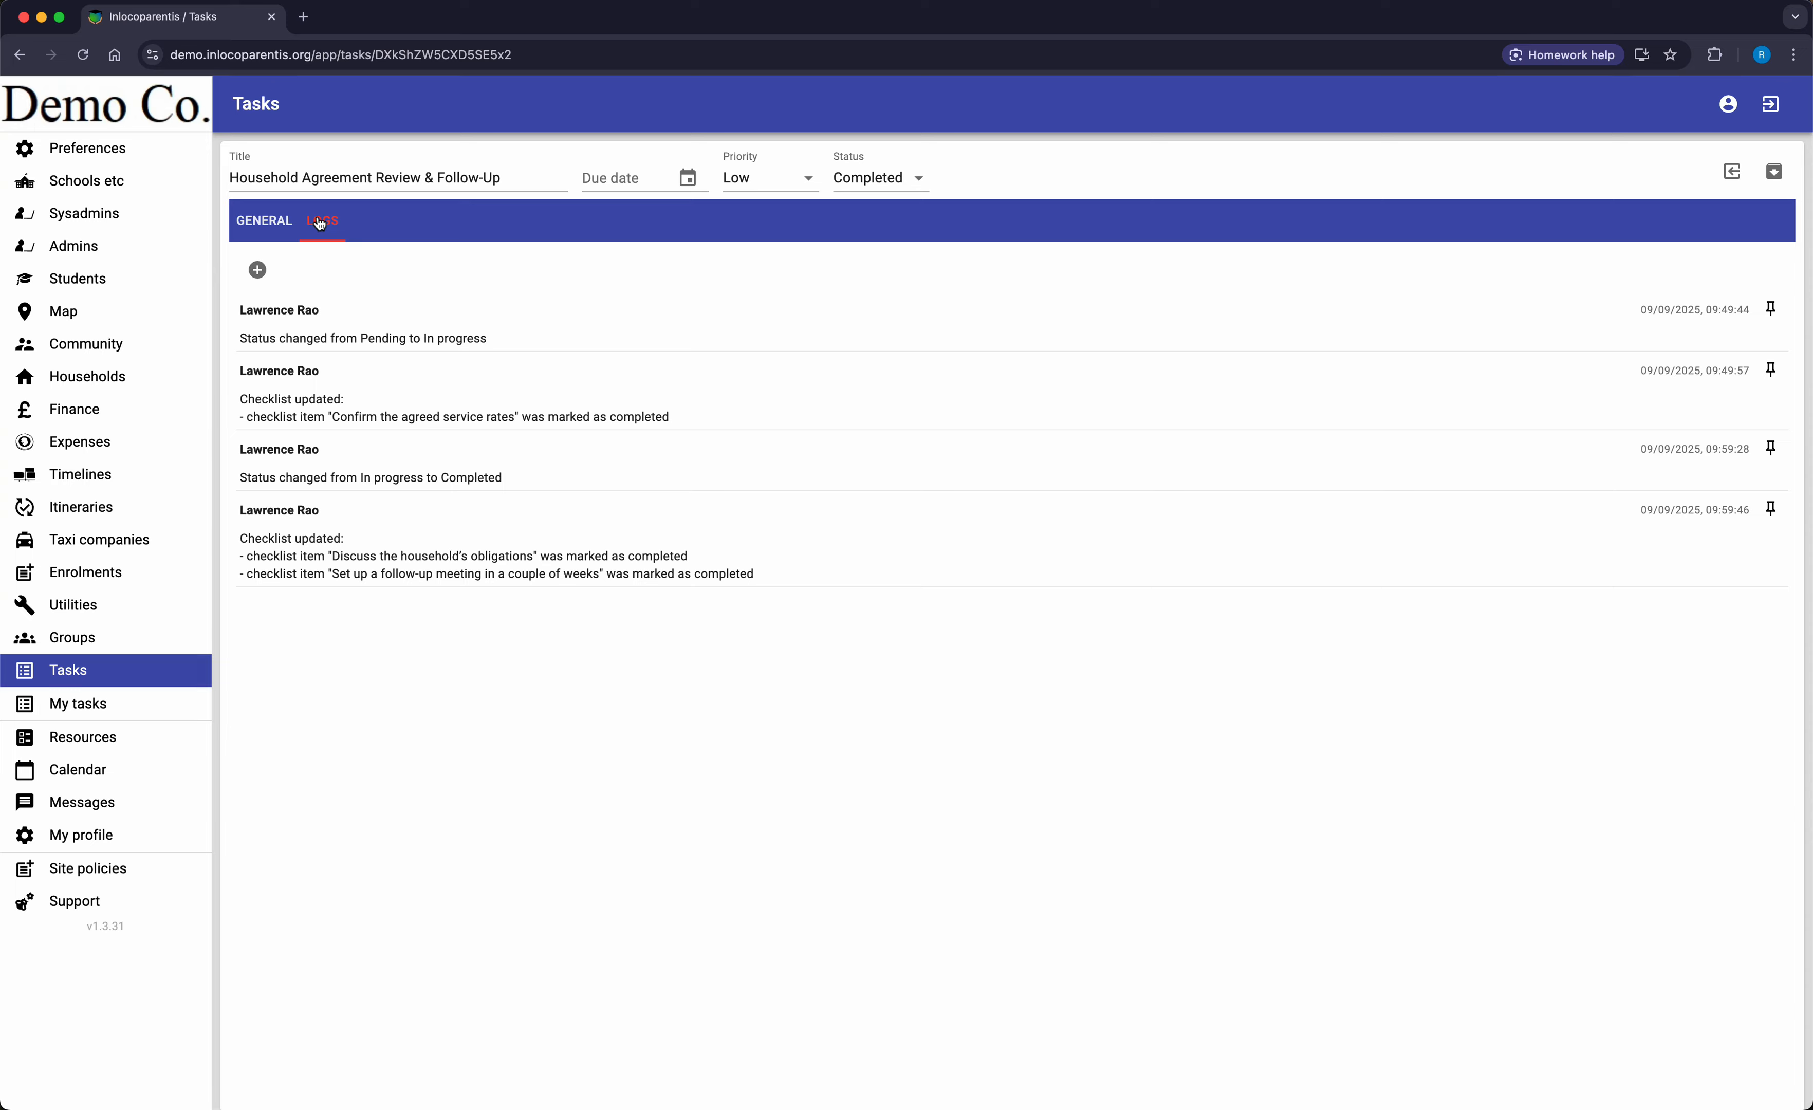
{"action": "left_click", "coordinate": [258, 270]}
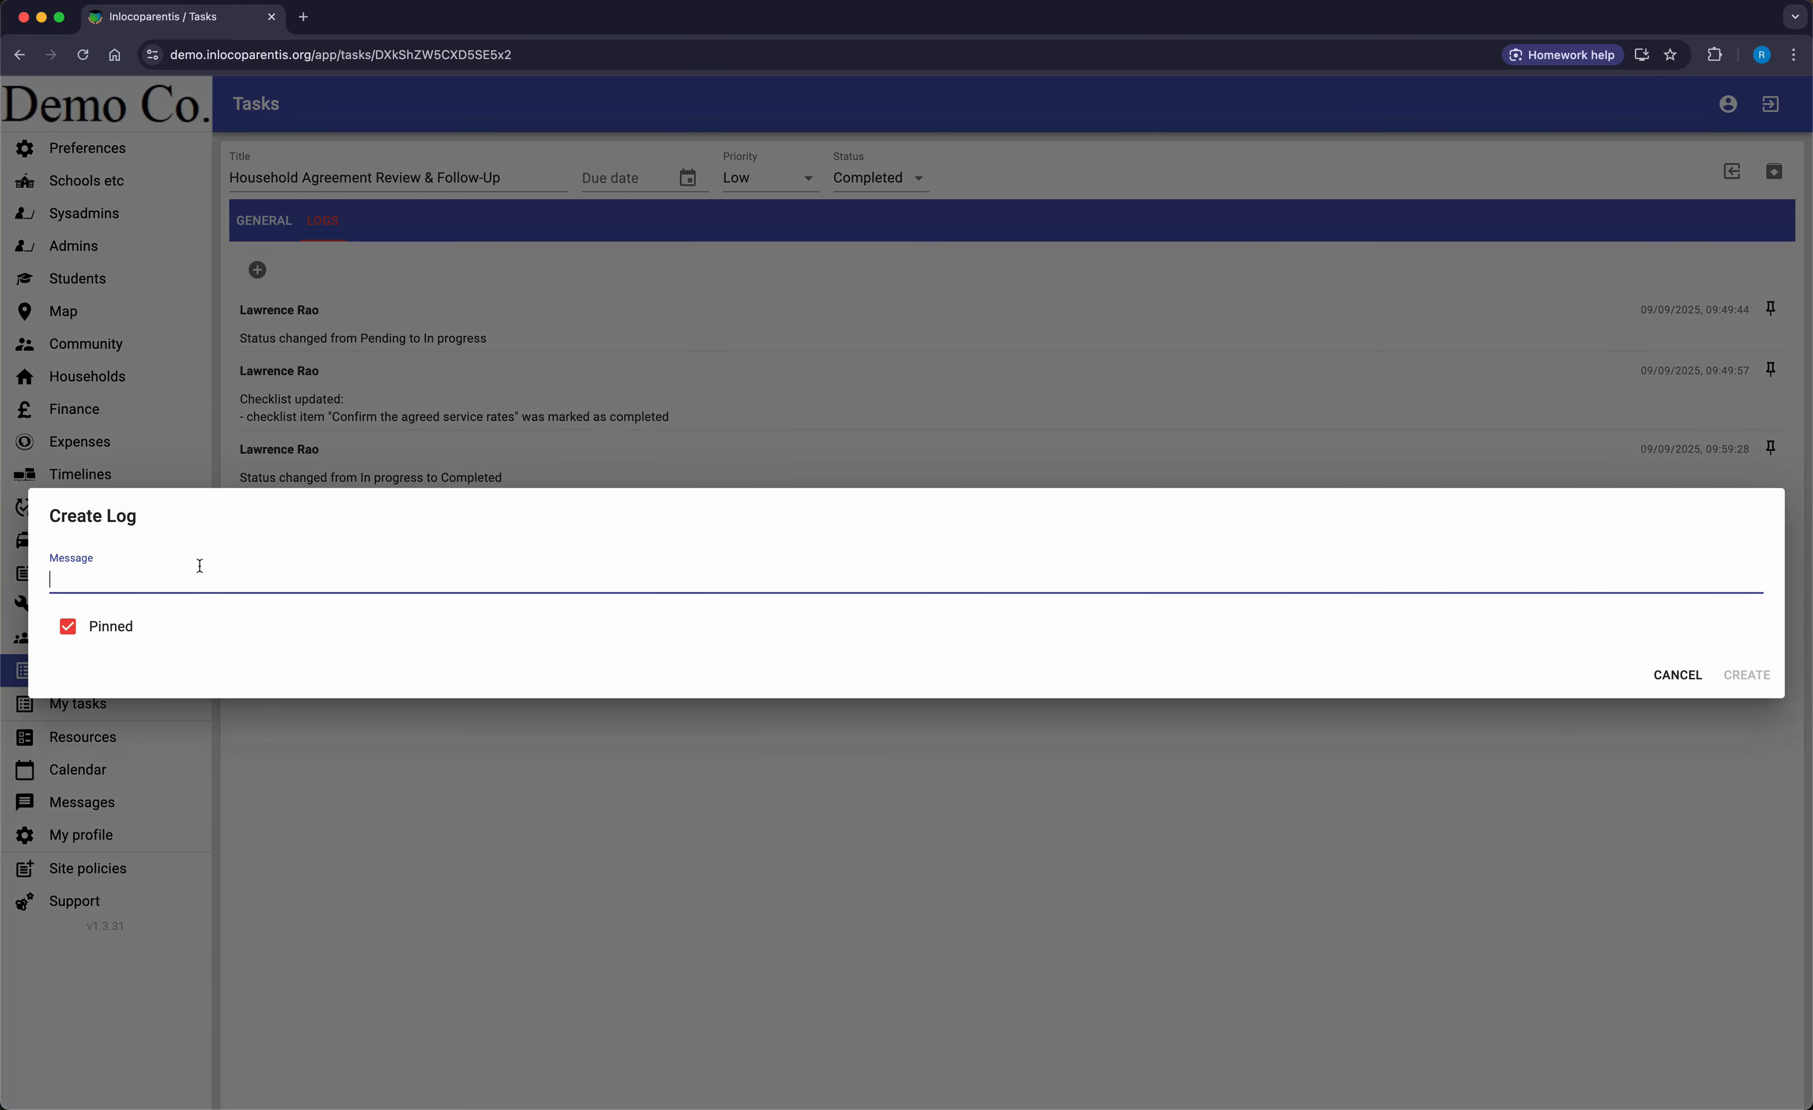
{"action": "type", "text": "Waiting for parents to "}
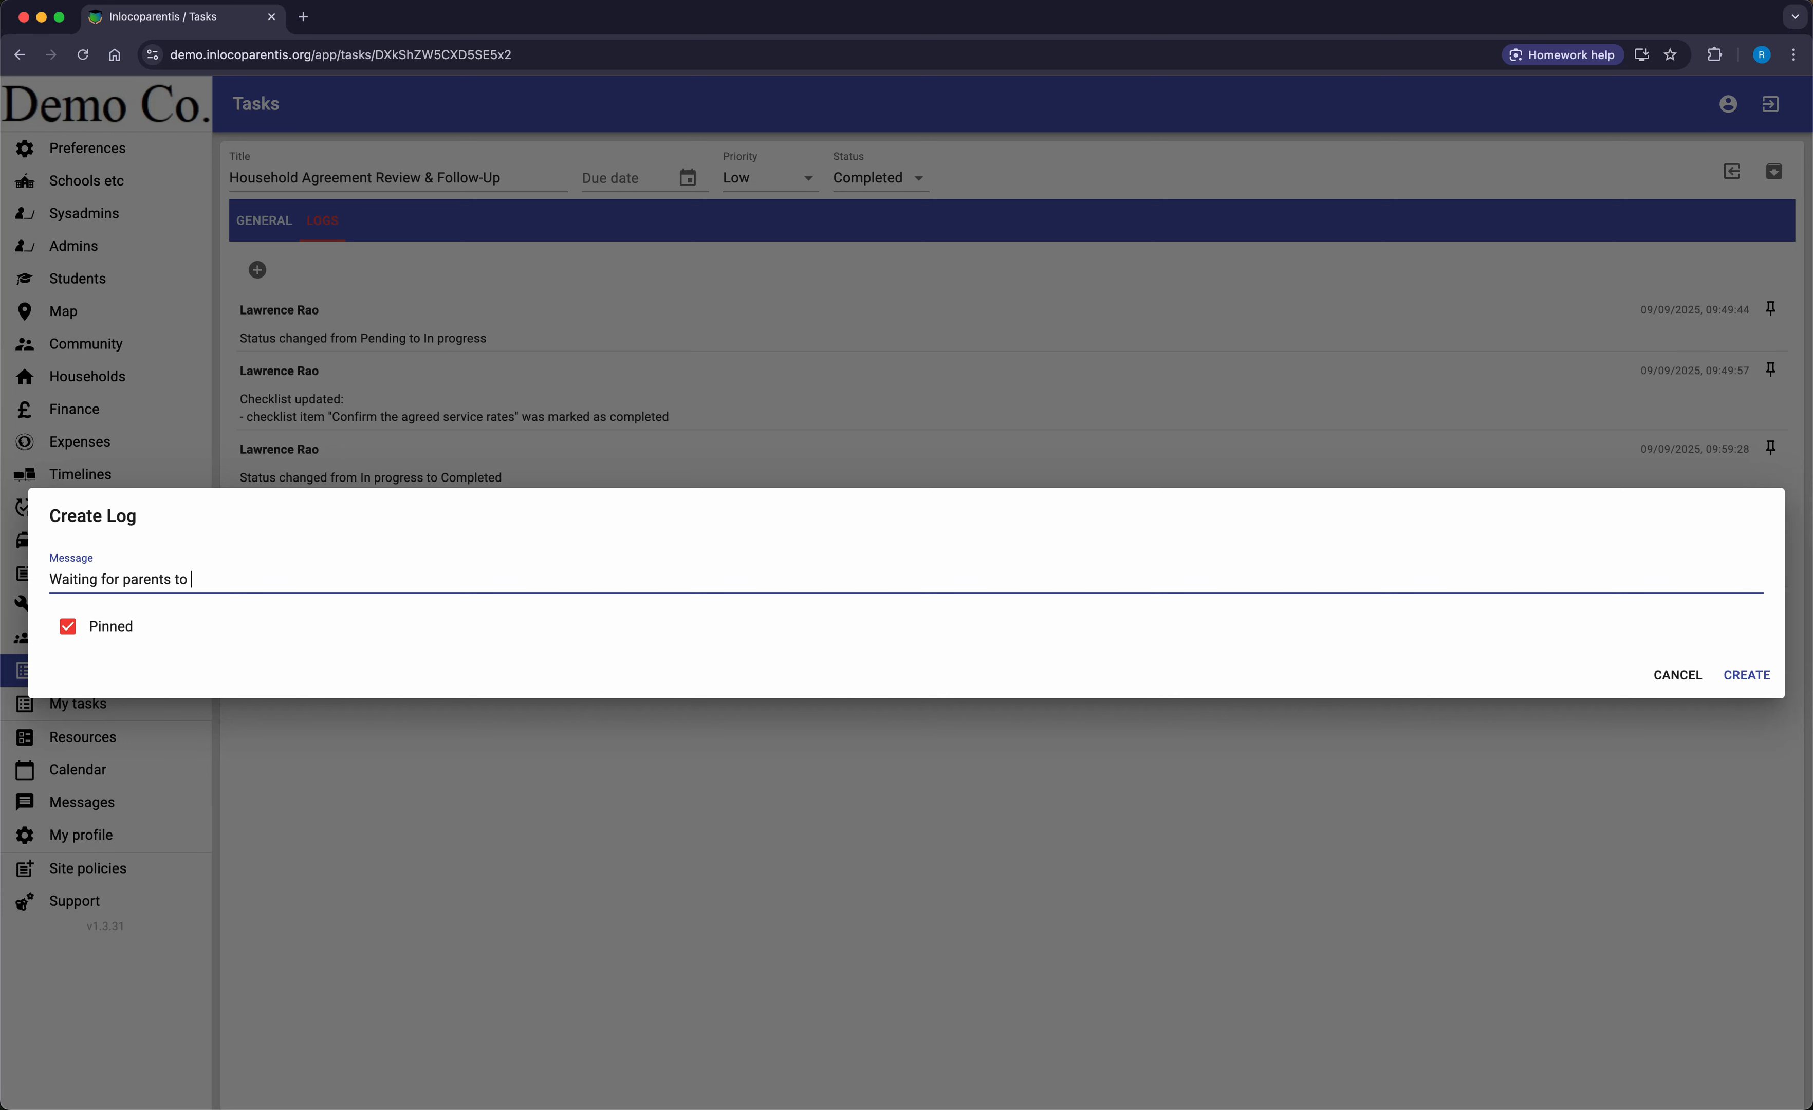
{"action": "type", "text": "get back to me"}
{"action": "left_click", "coordinate": [1755, 675]}
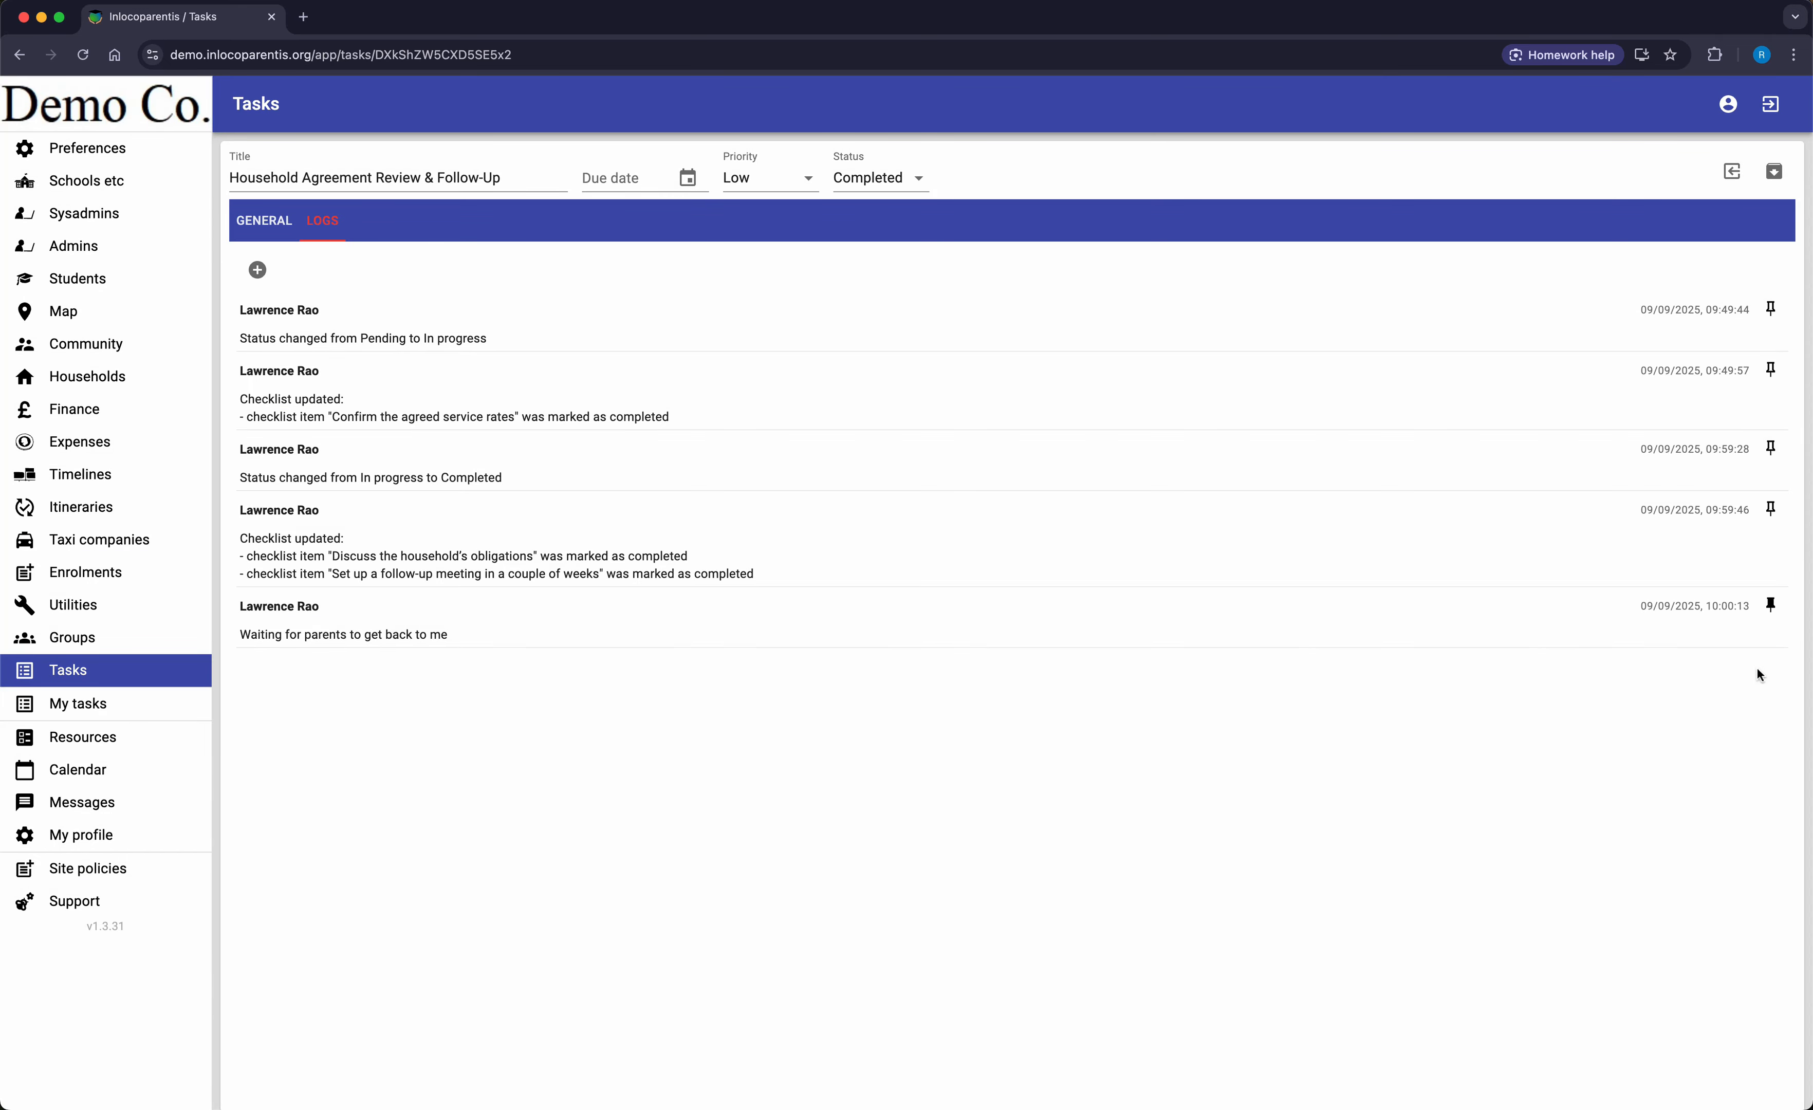
Step: Return to the household task's general details to view its pinned logs
{"action": "left_click", "coordinate": [278, 221]}
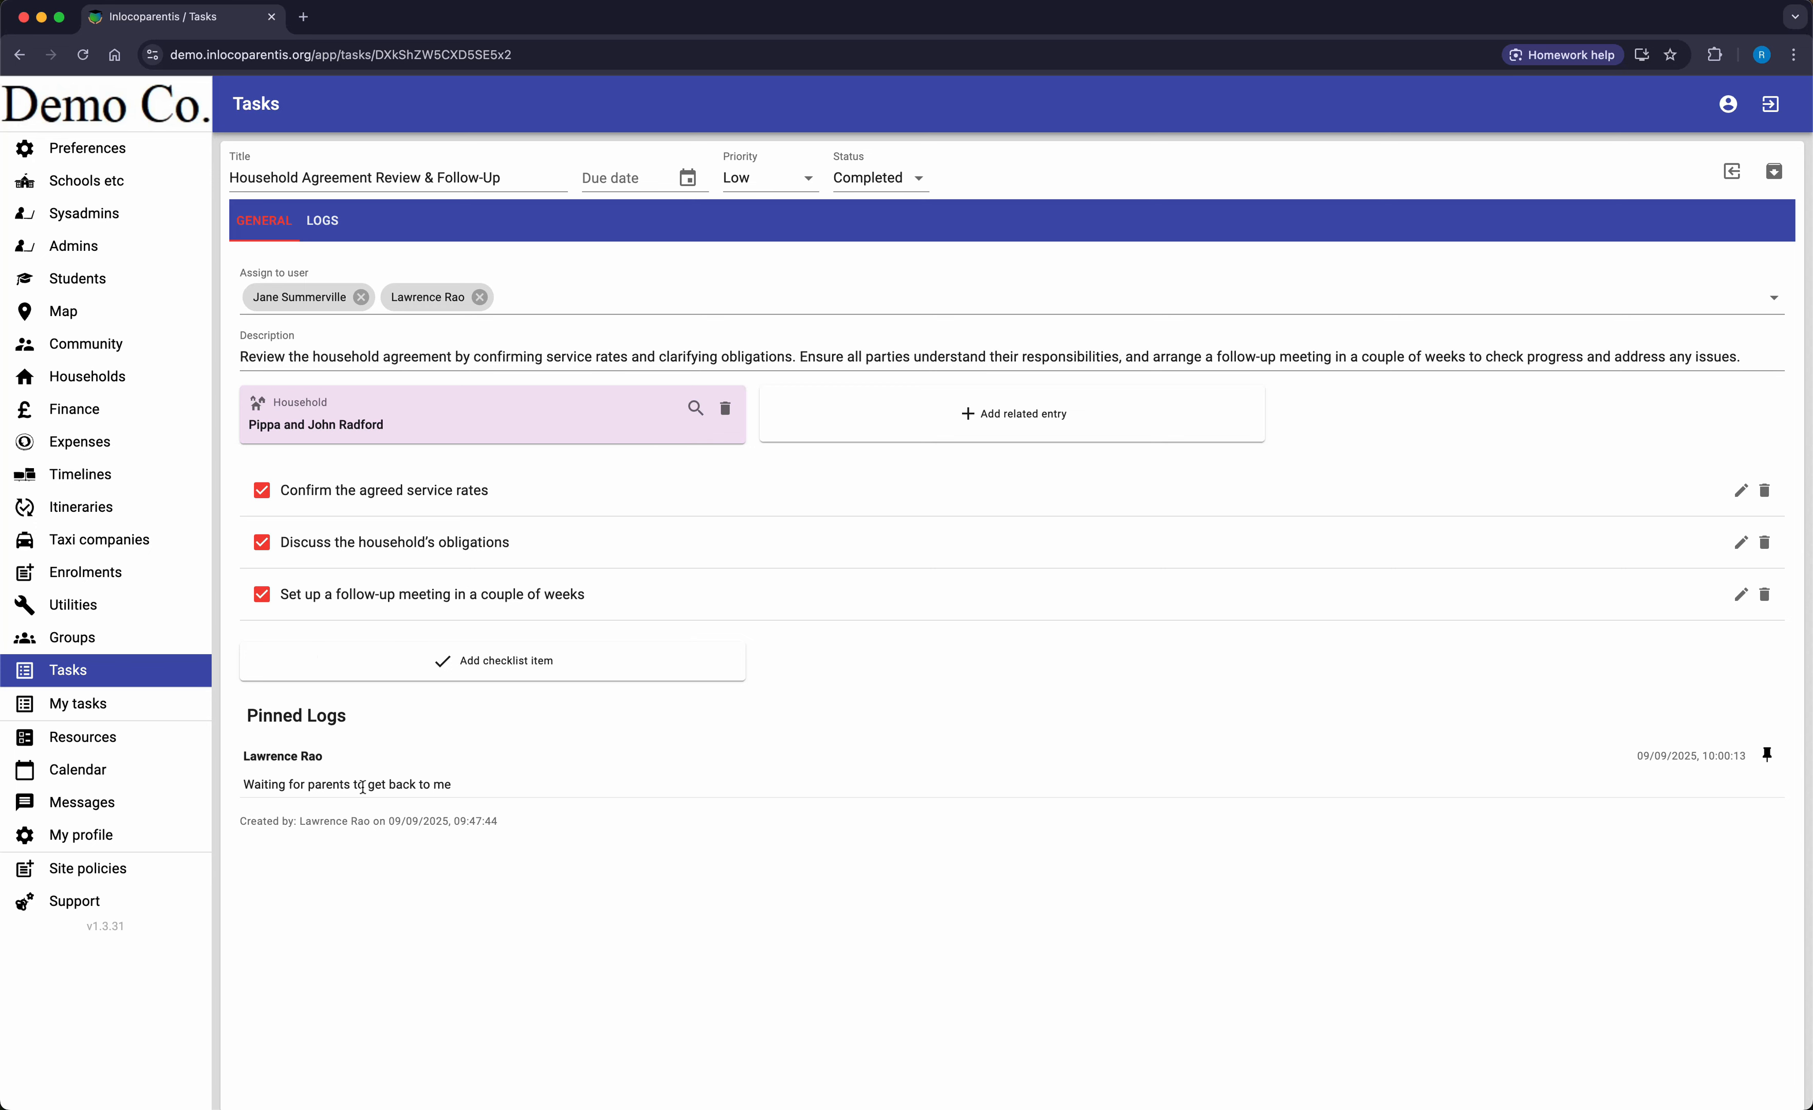
Step: In the company alert settings, enable Create task for participants on the Student current balance warning alert and save
{"action": "left_click", "coordinate": [110, 150]}
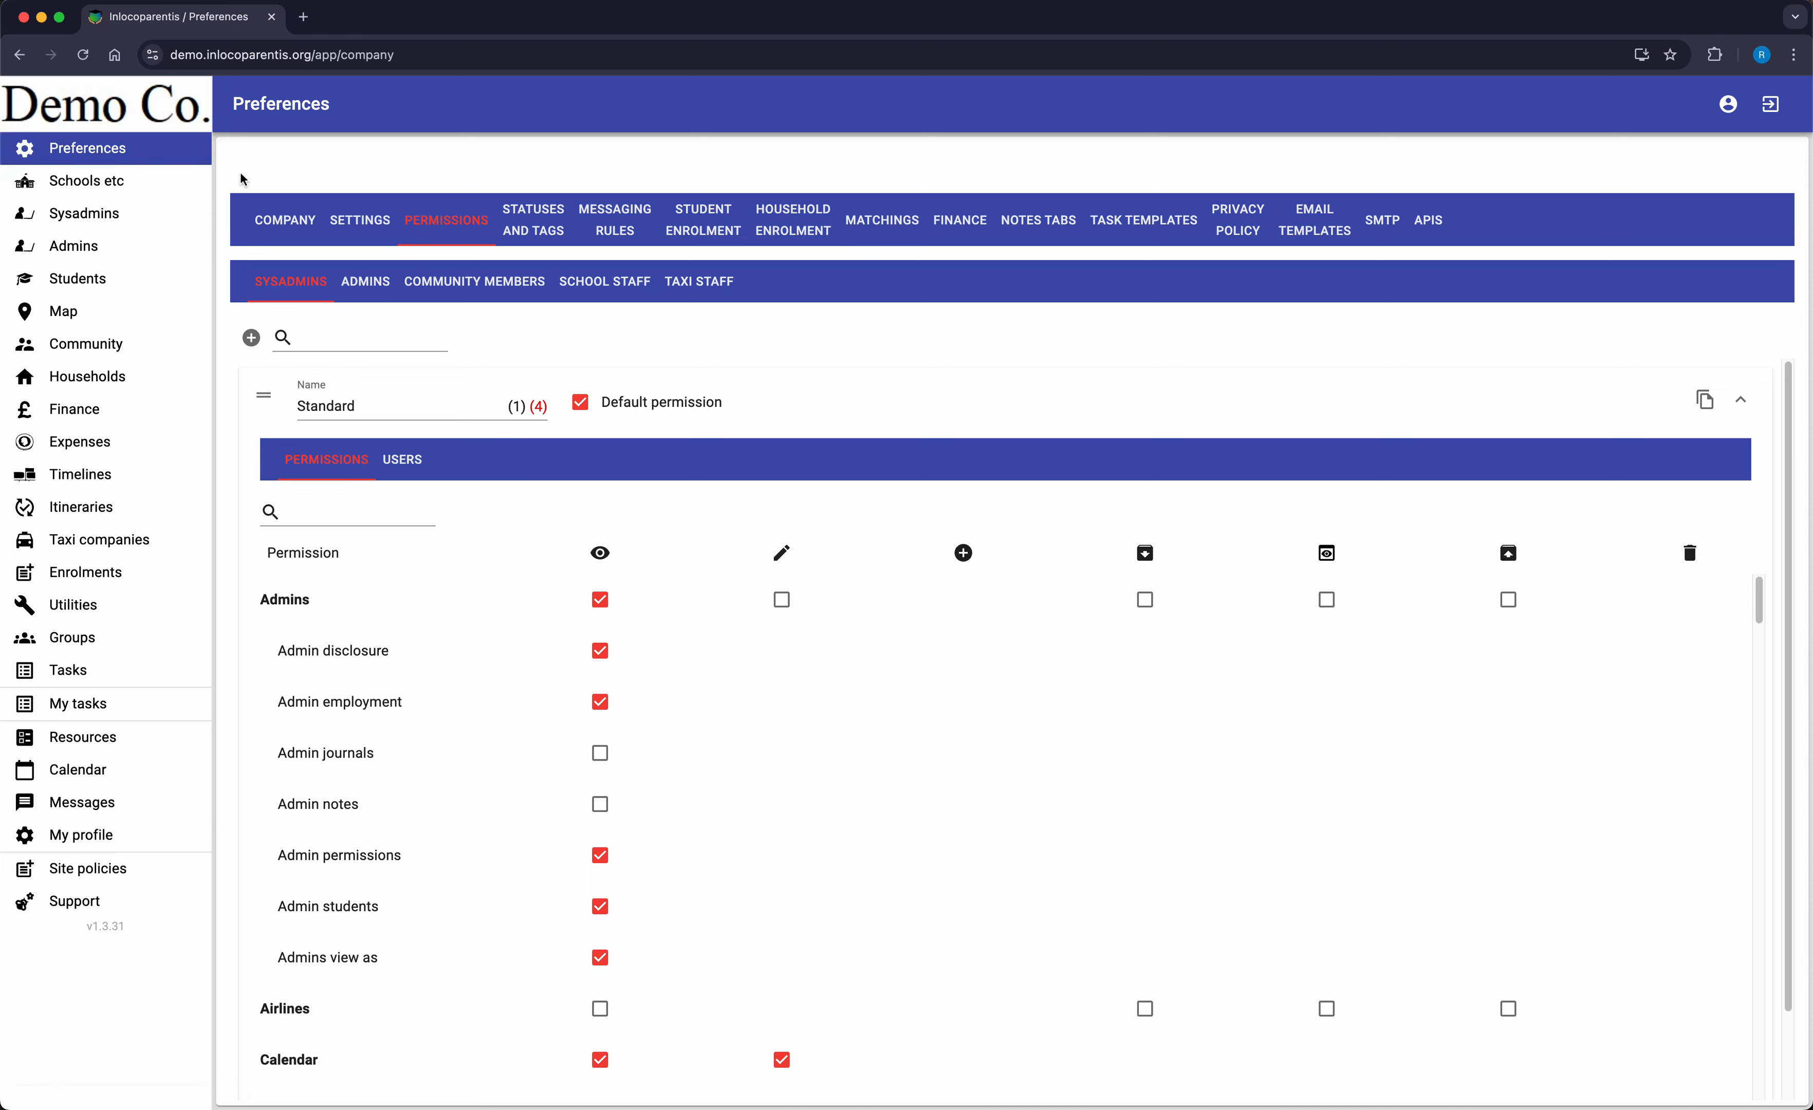
{"action": "left_click", "coordinate": [337, 228]}
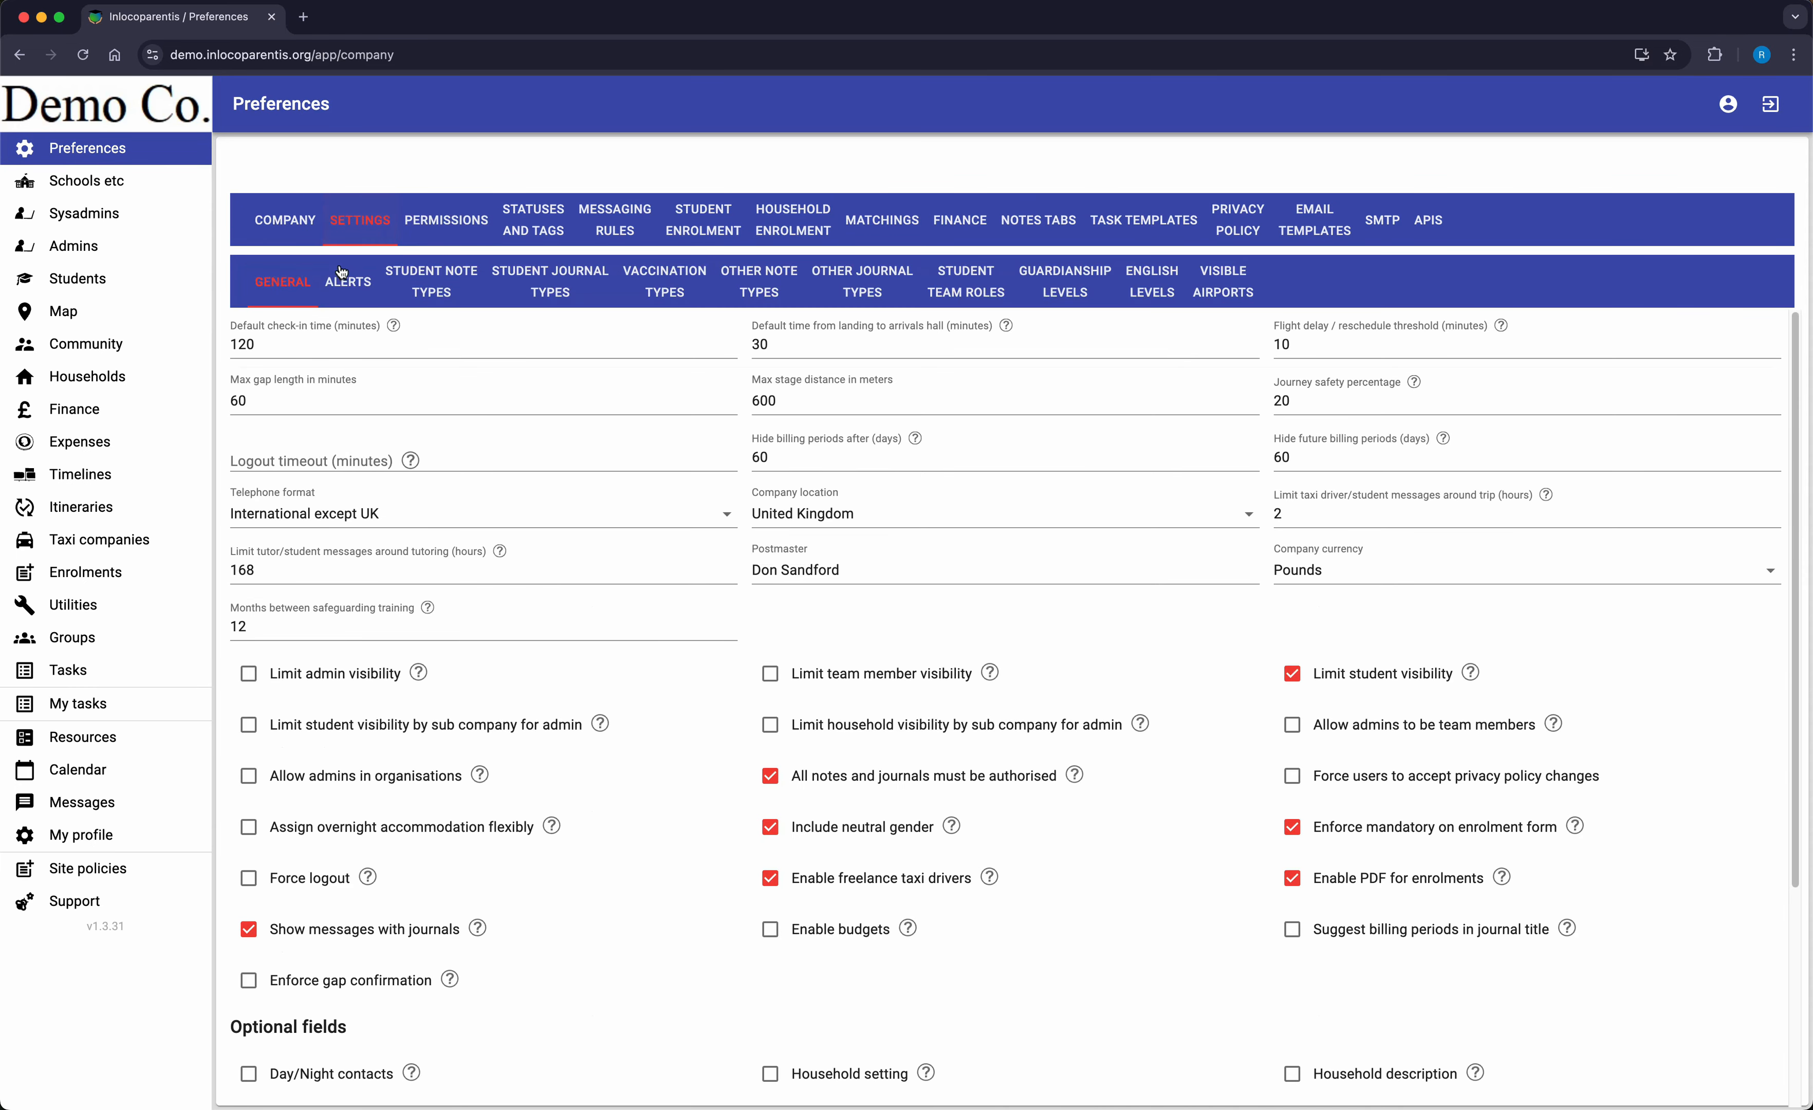
{"action": "left_click", "coordinate": [343, 274]}
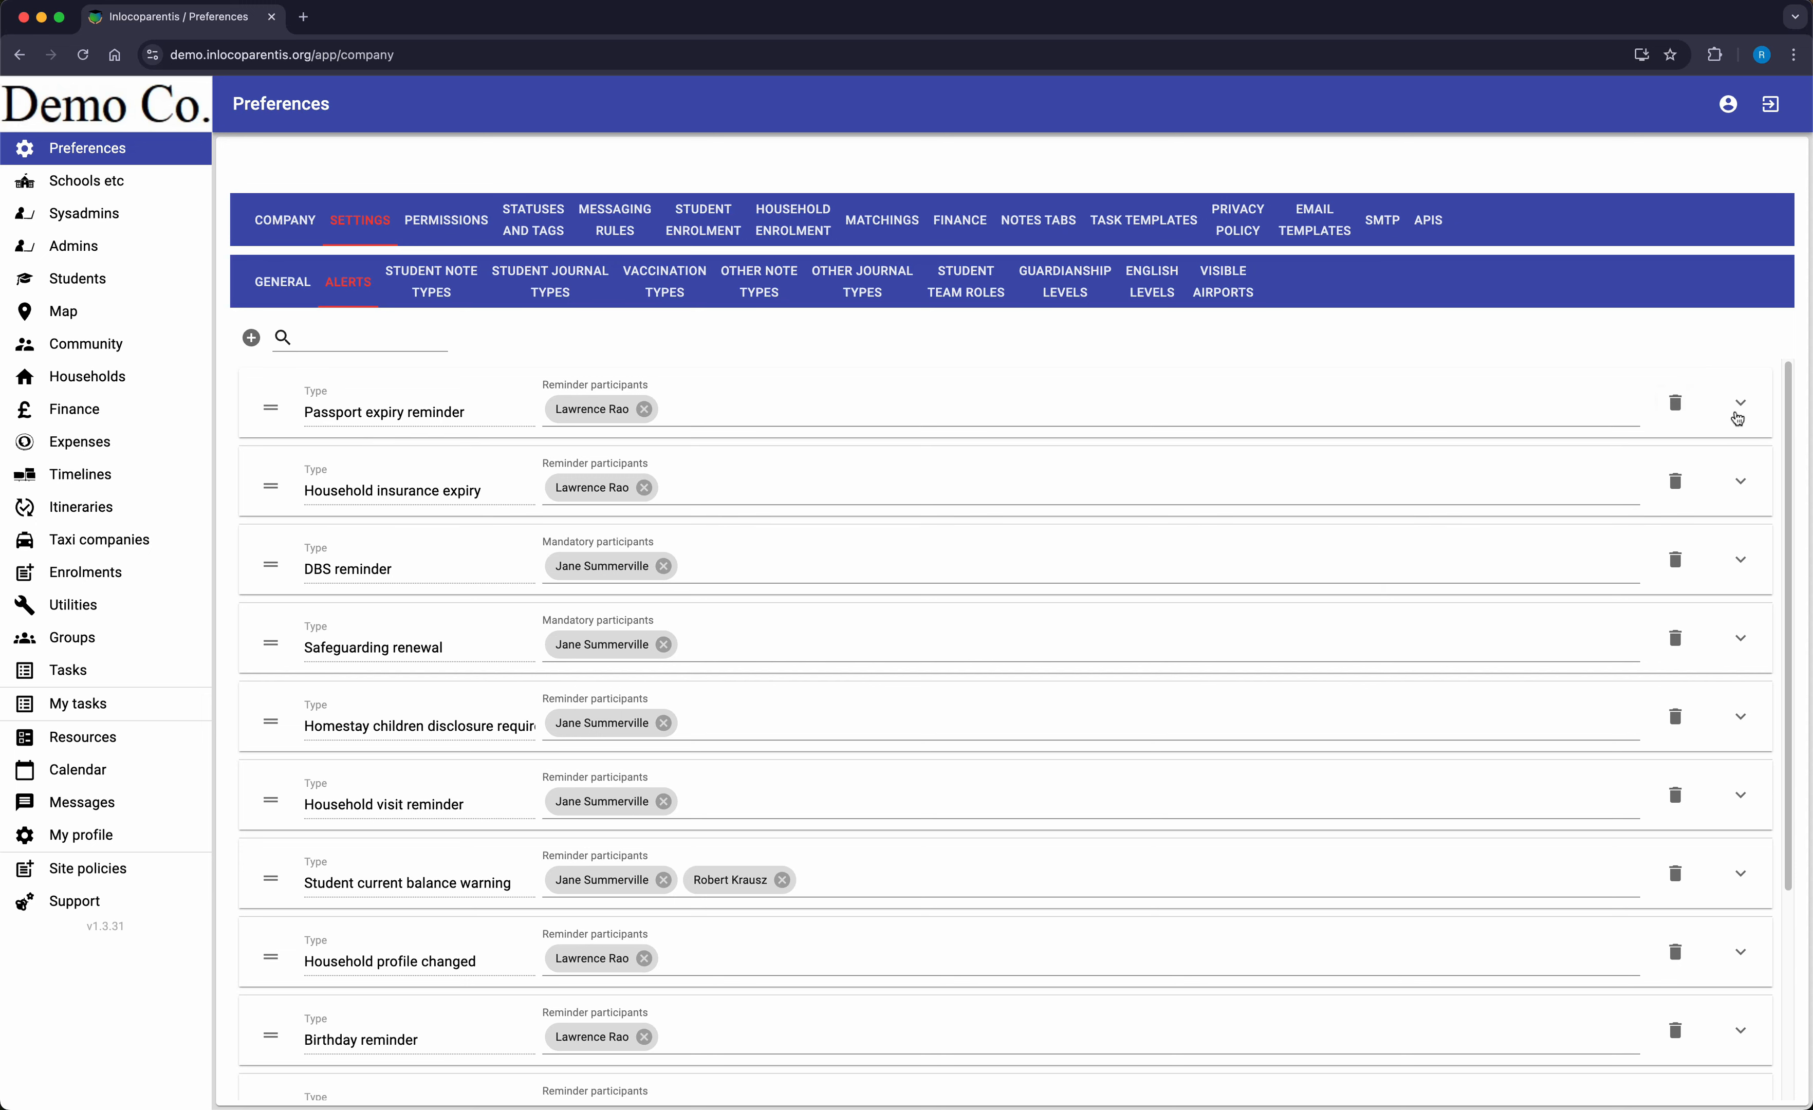
{"action": "scroll", "coordinate": [1732, 580], "scroll_direction": "down", "scroll_amount": 2}
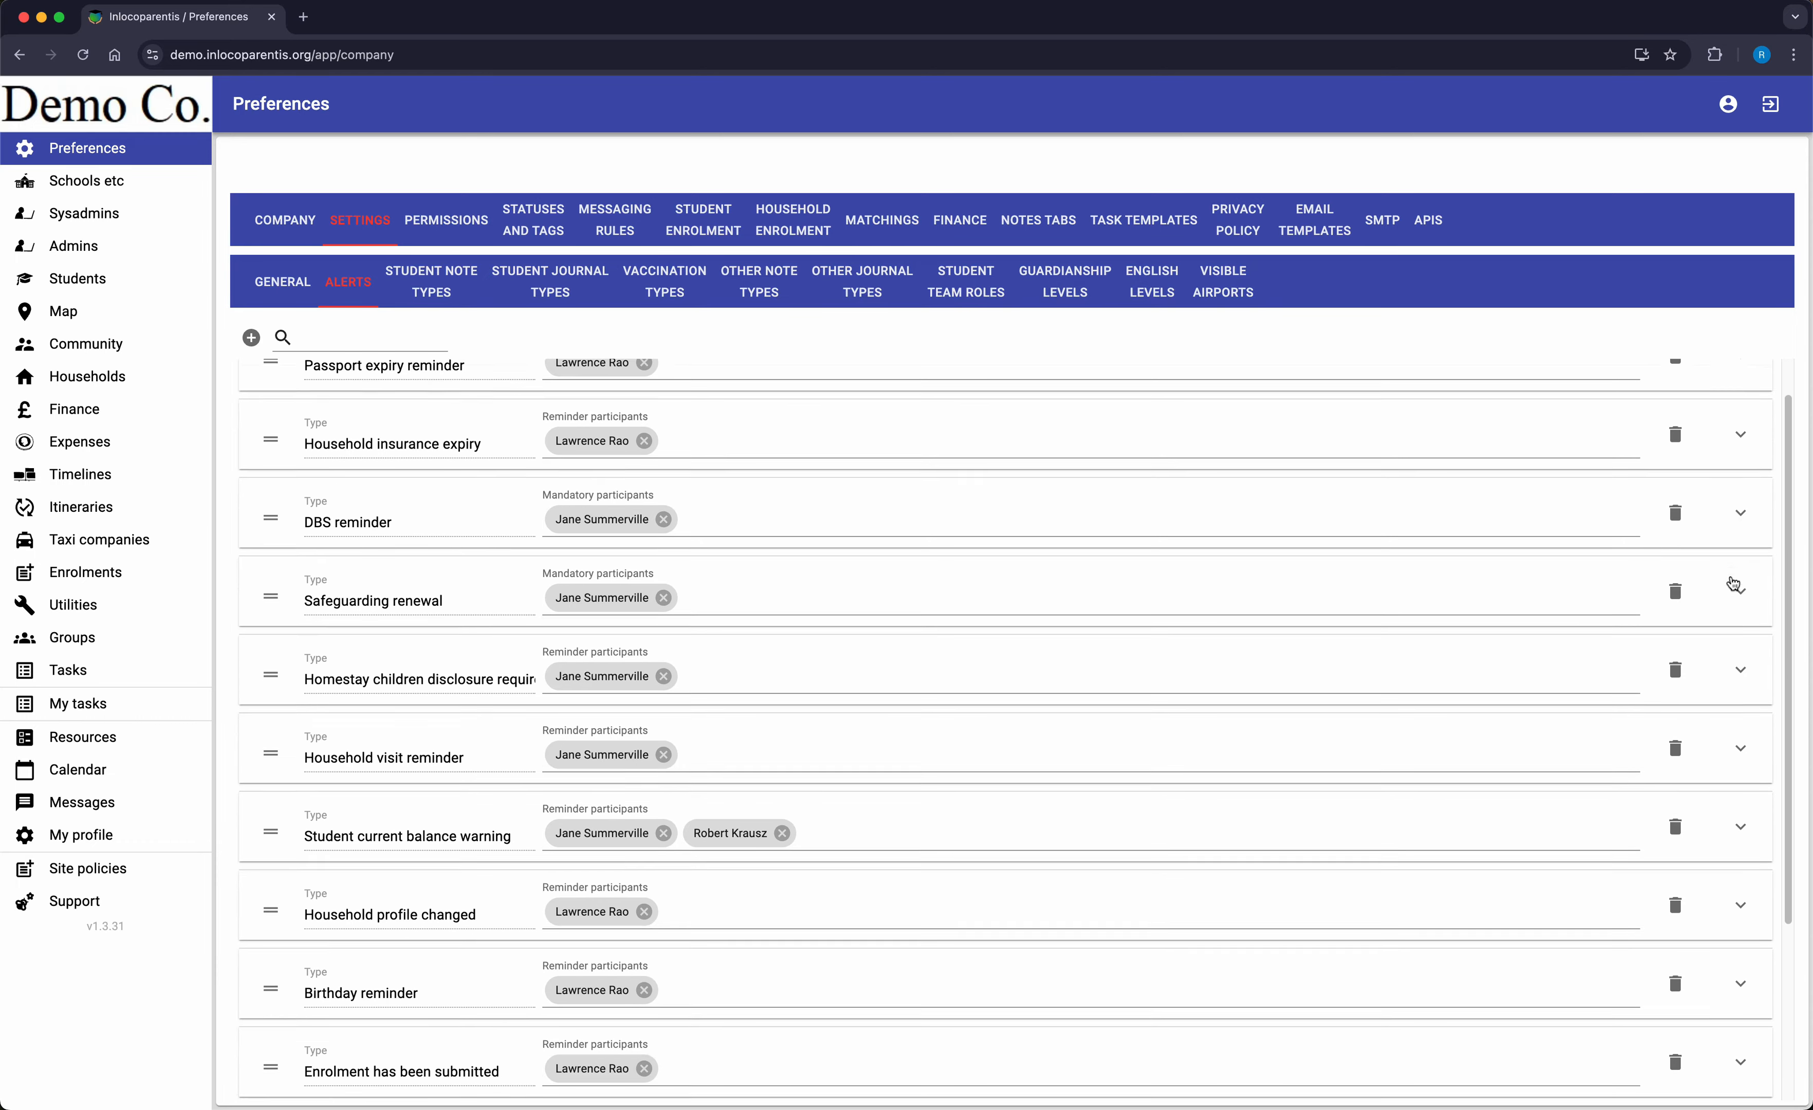
{"action": "left_click", "coordinate": [1740, 781]}
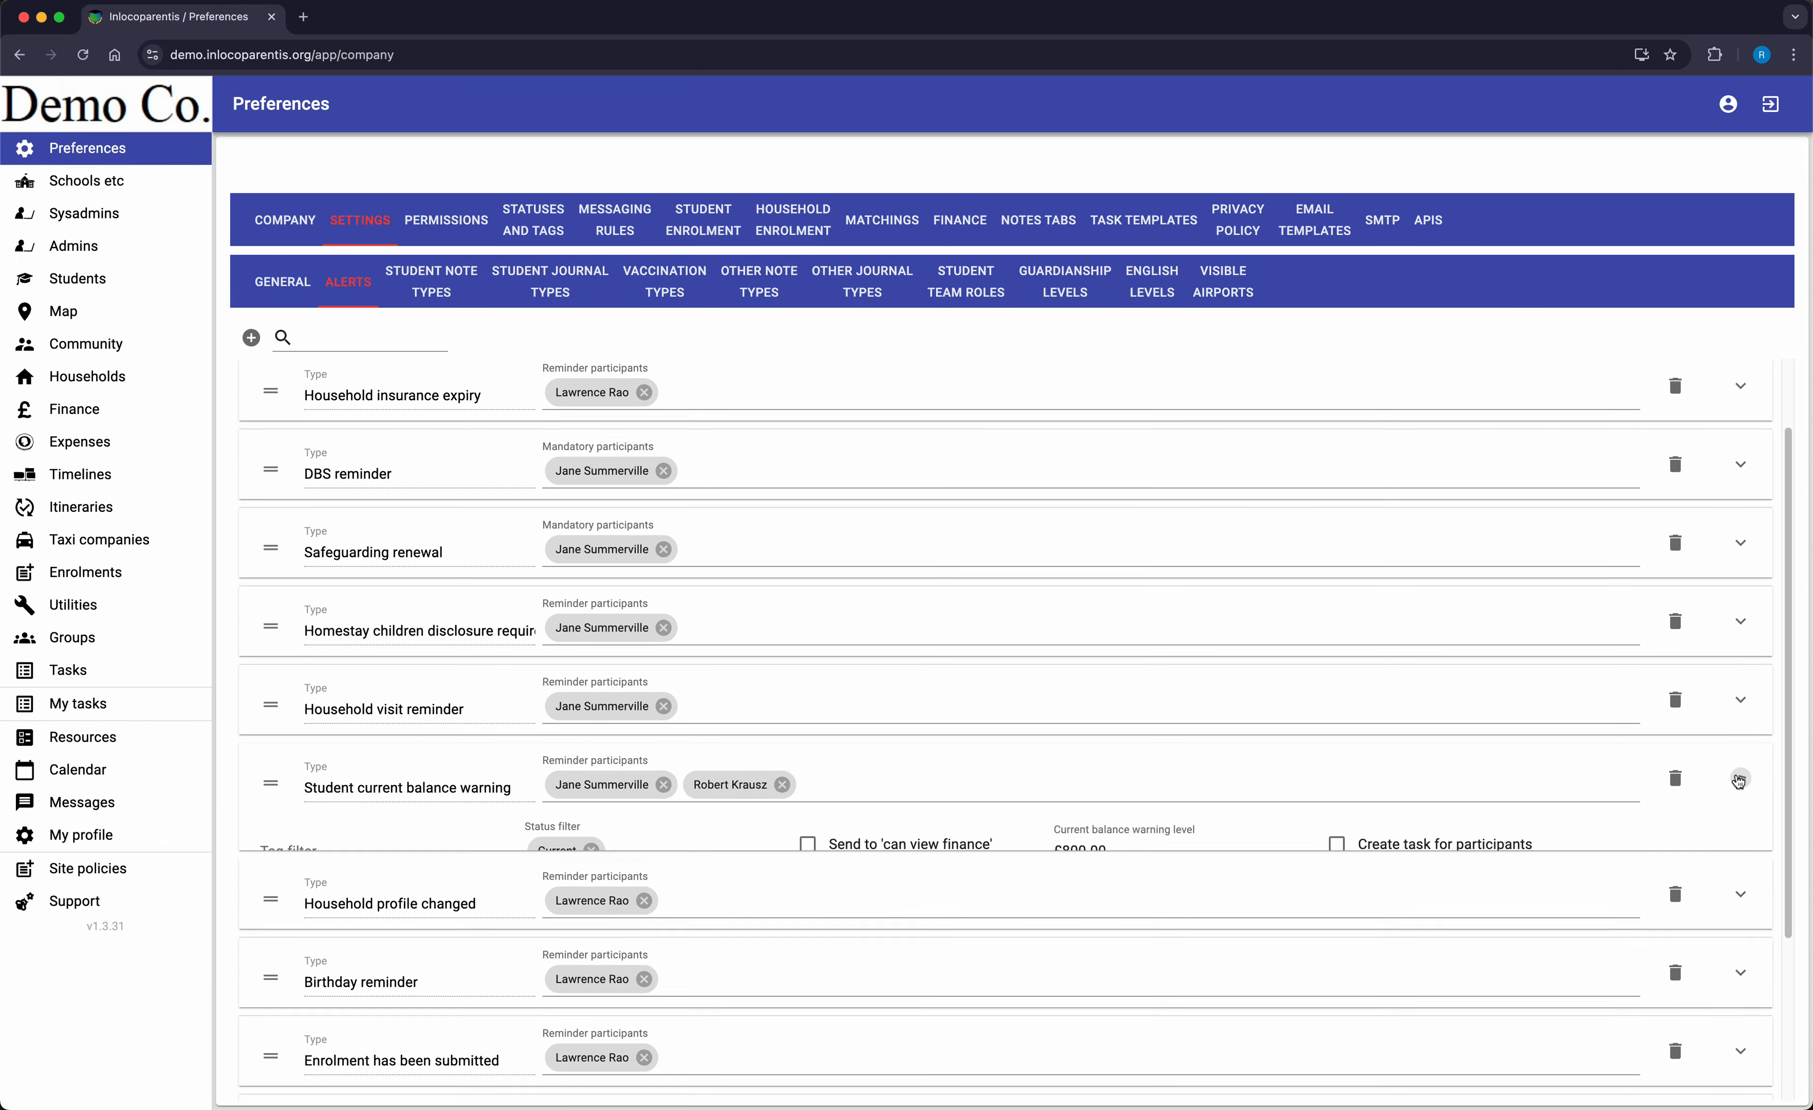
{"action": "left_click", "coordinate": [1338, 849]}
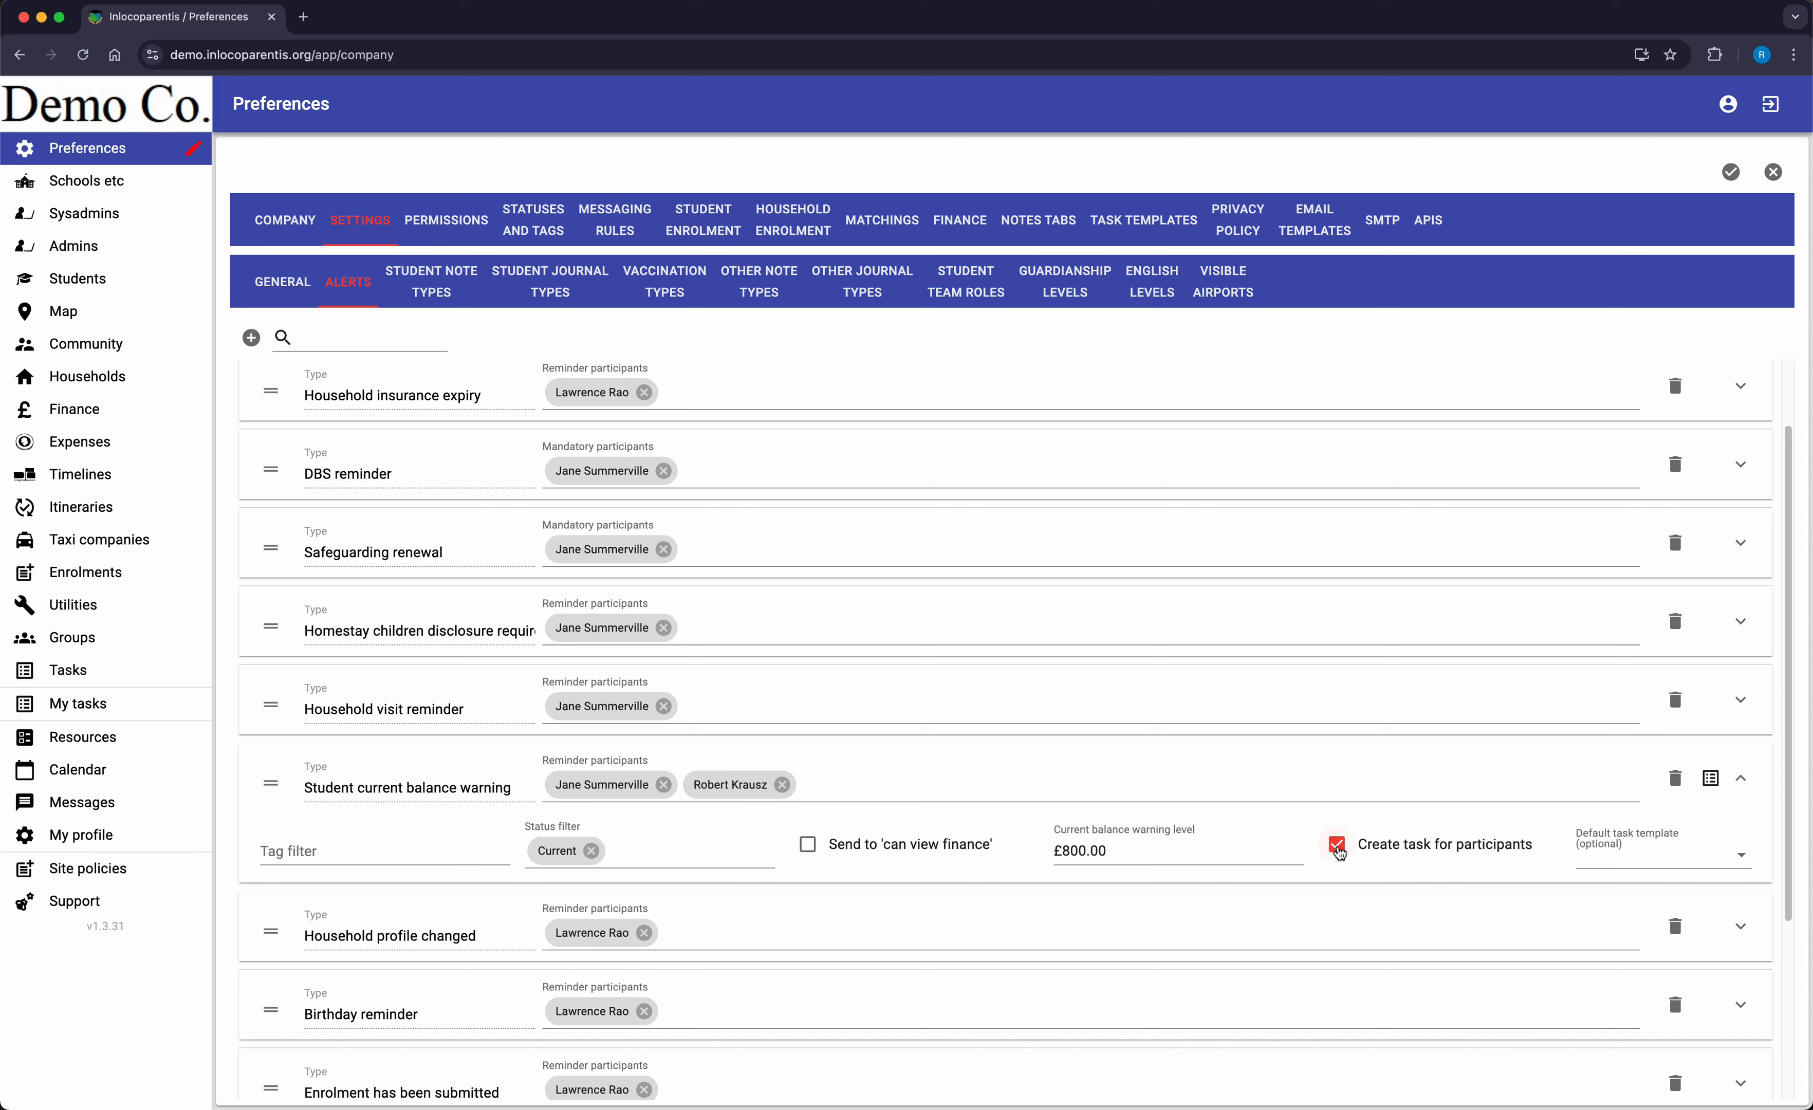
{"action": "left_click", "coordinate": [1731, 171]}
Step: Go back to the Tasks list and view the task statistics by status and assigned user
{"action": "left_click", "coordinate": [117, 683]}
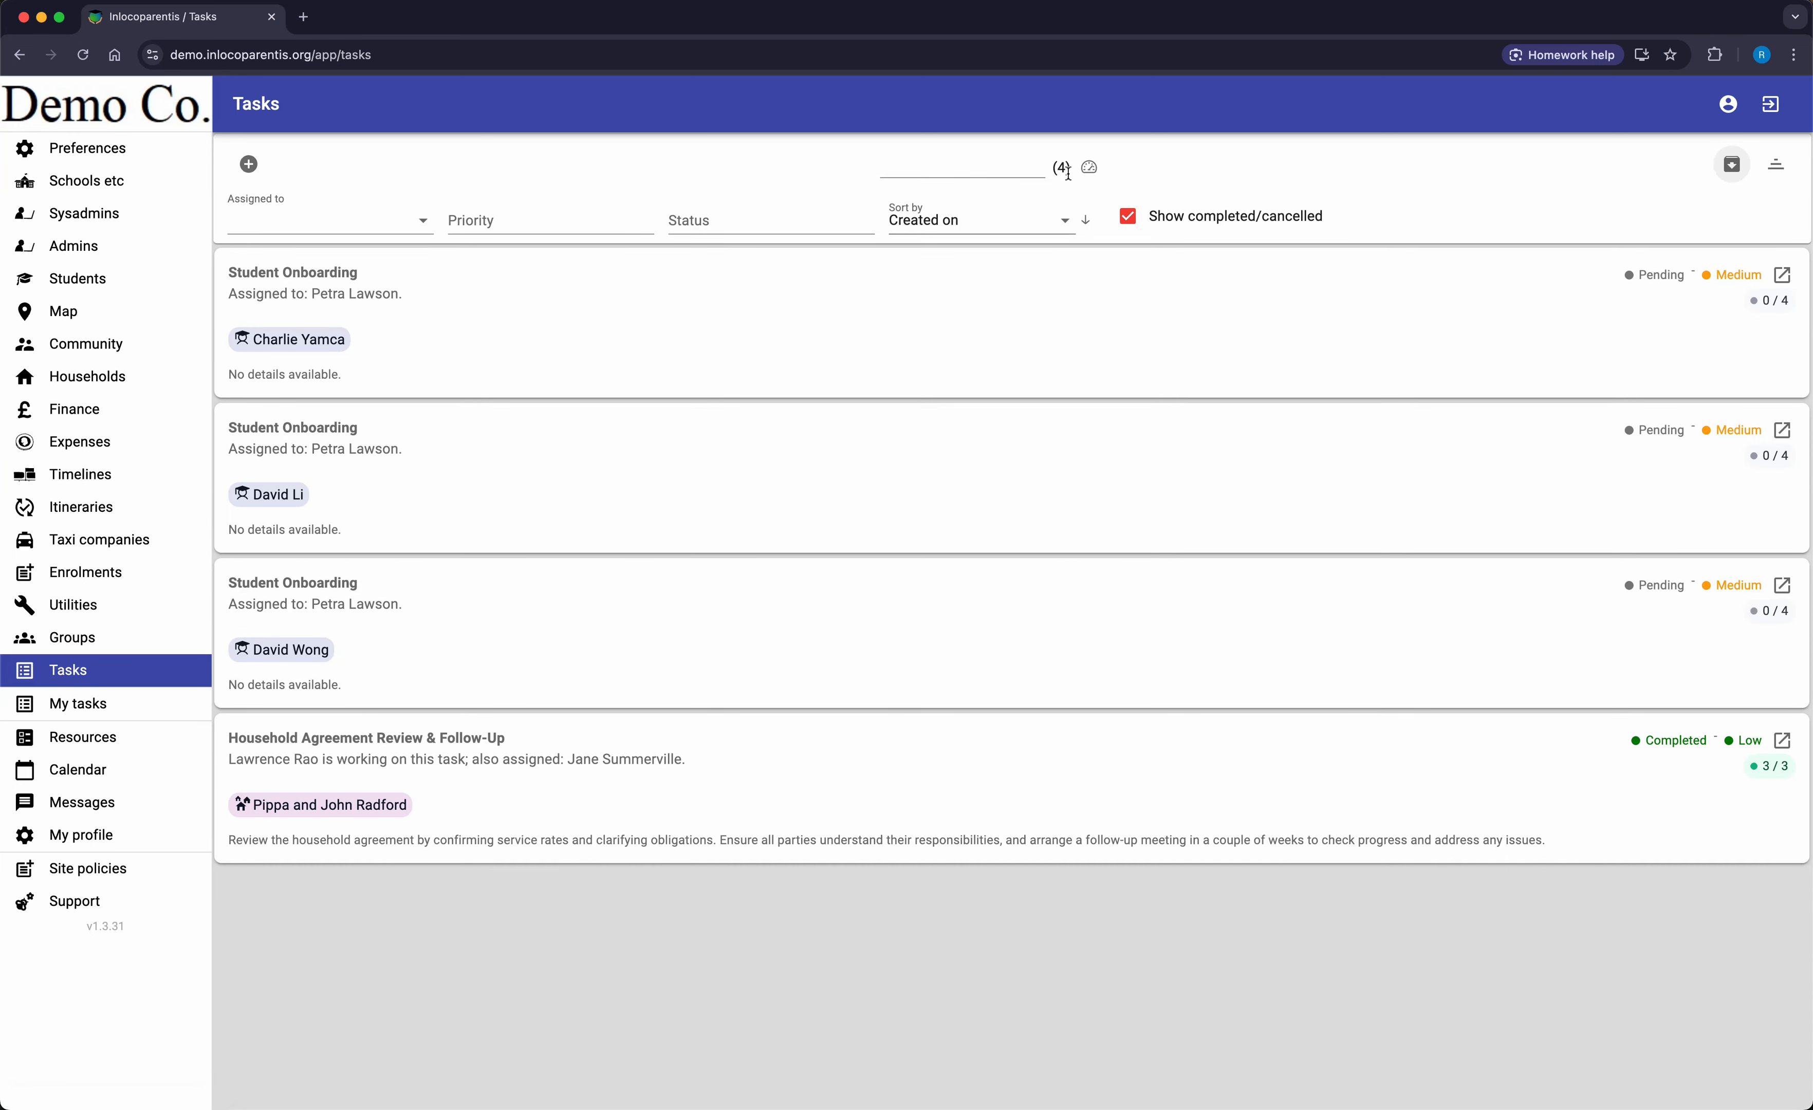
{"action": "left_click", "coordinate": [1093, 168]}
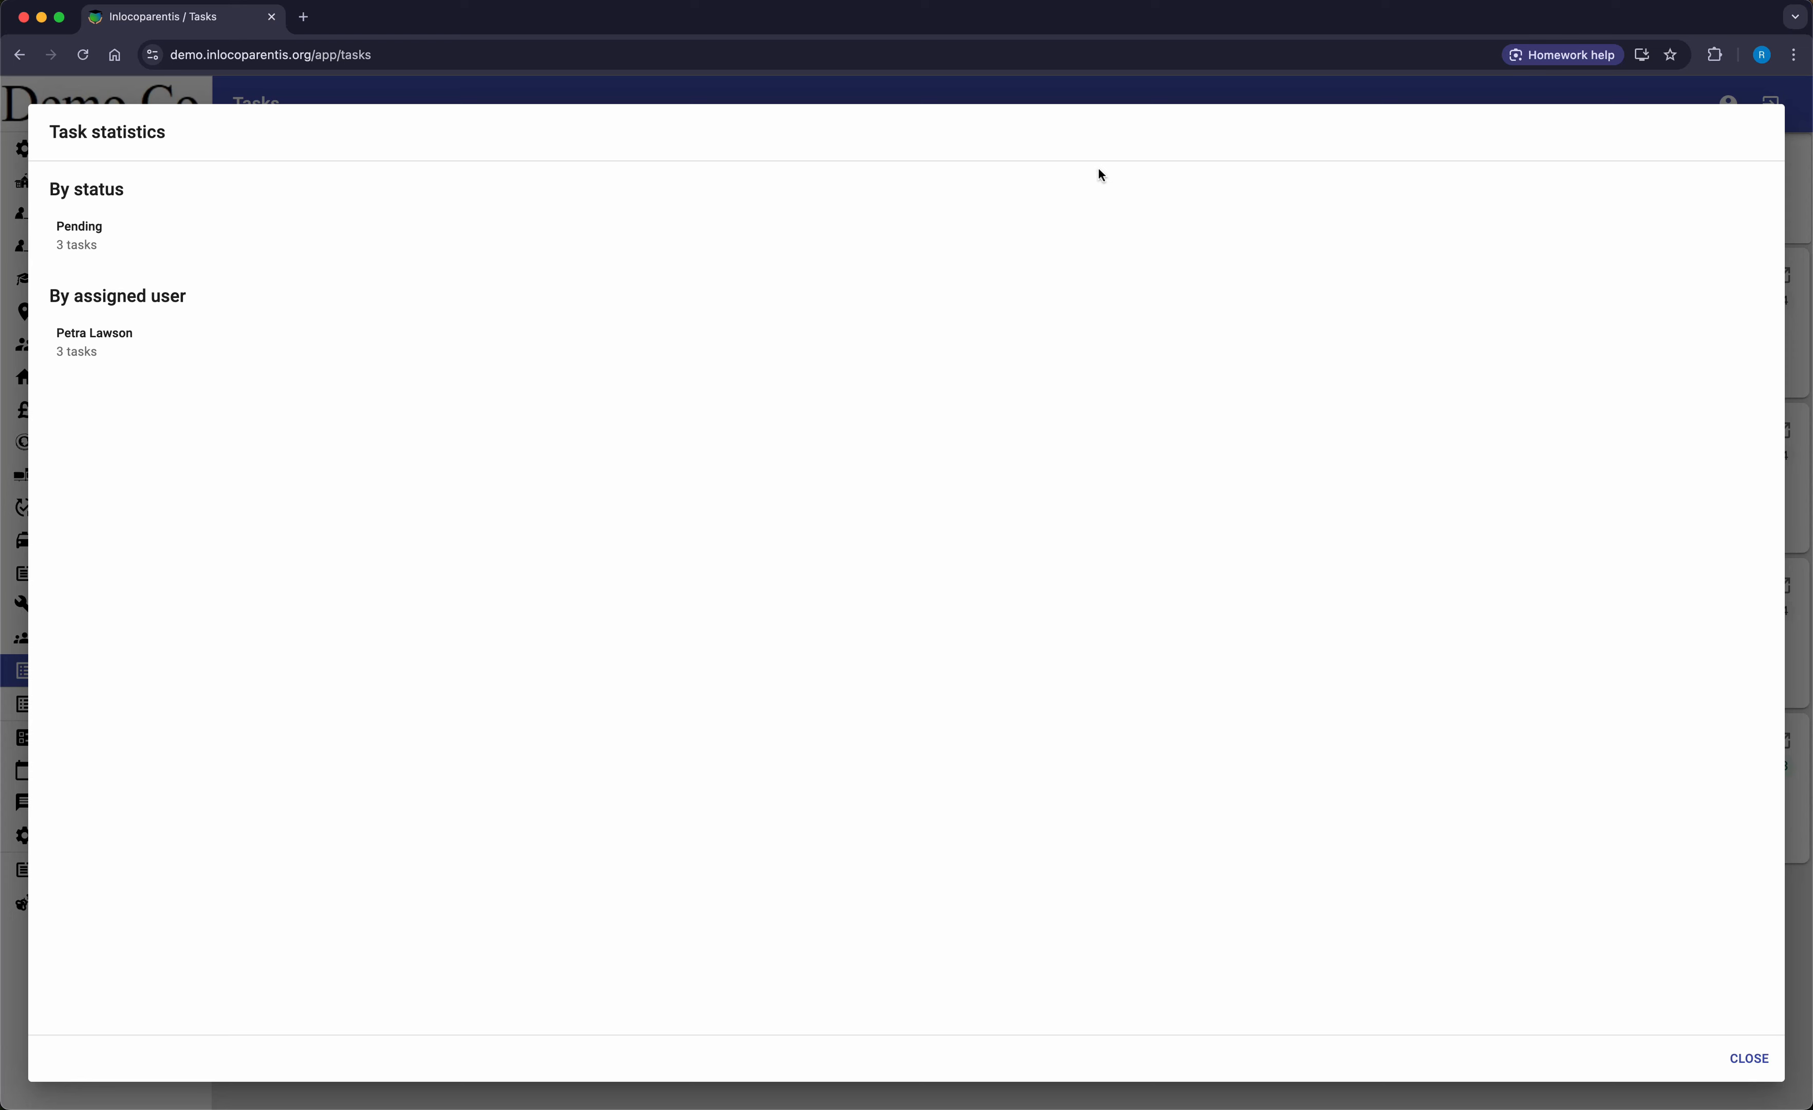